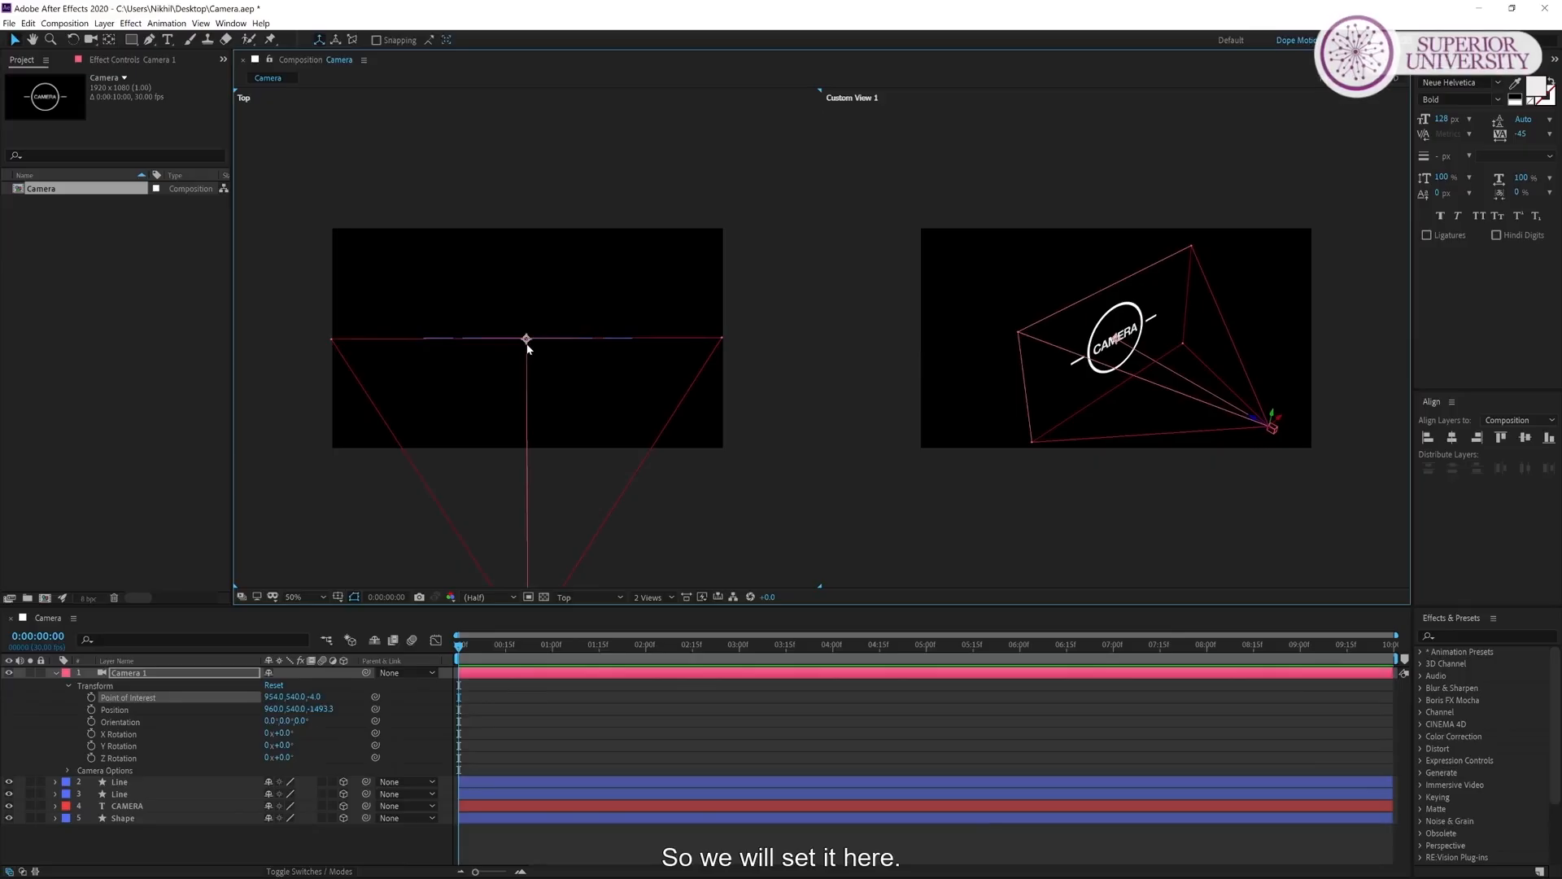
Show the composition in a single Active Camera view at 100% magnification and choose the Track XY Camera tool.
click(657, 601)
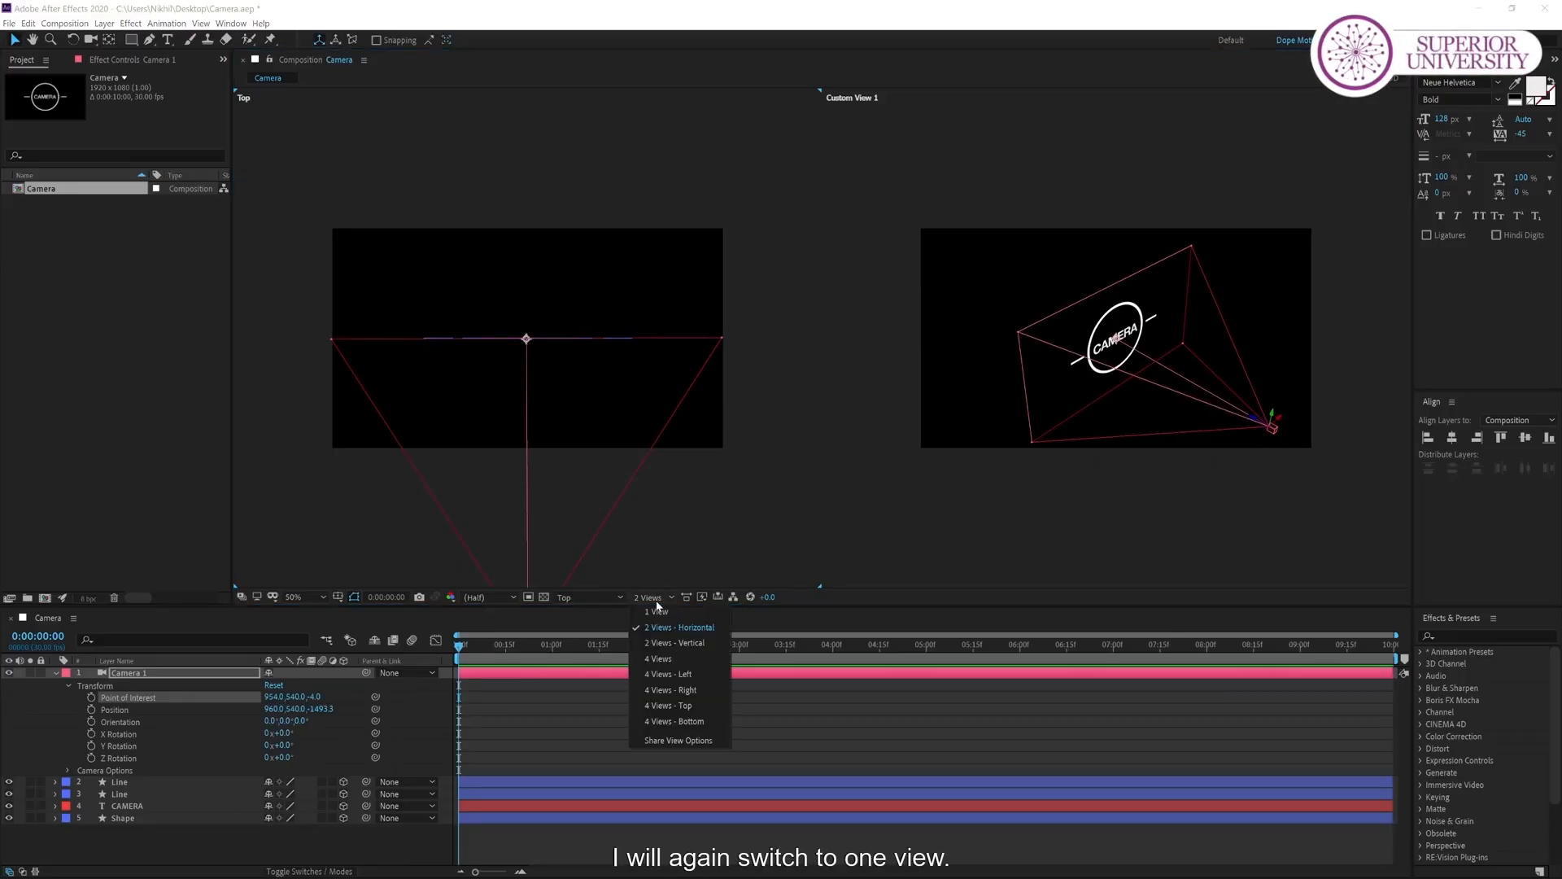
click(657, 612)
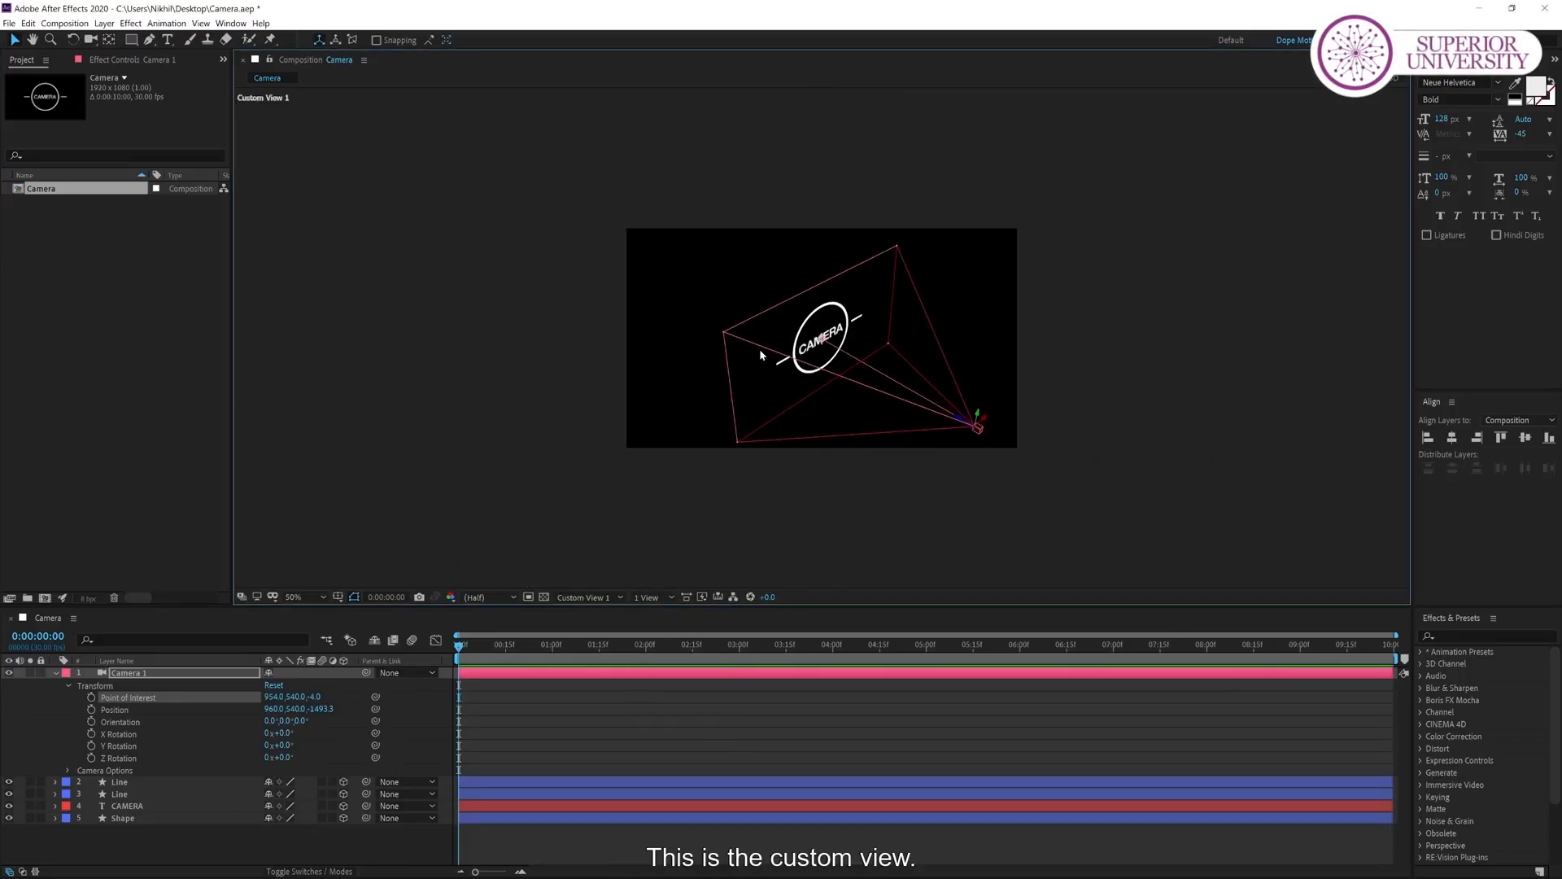
key(slash)
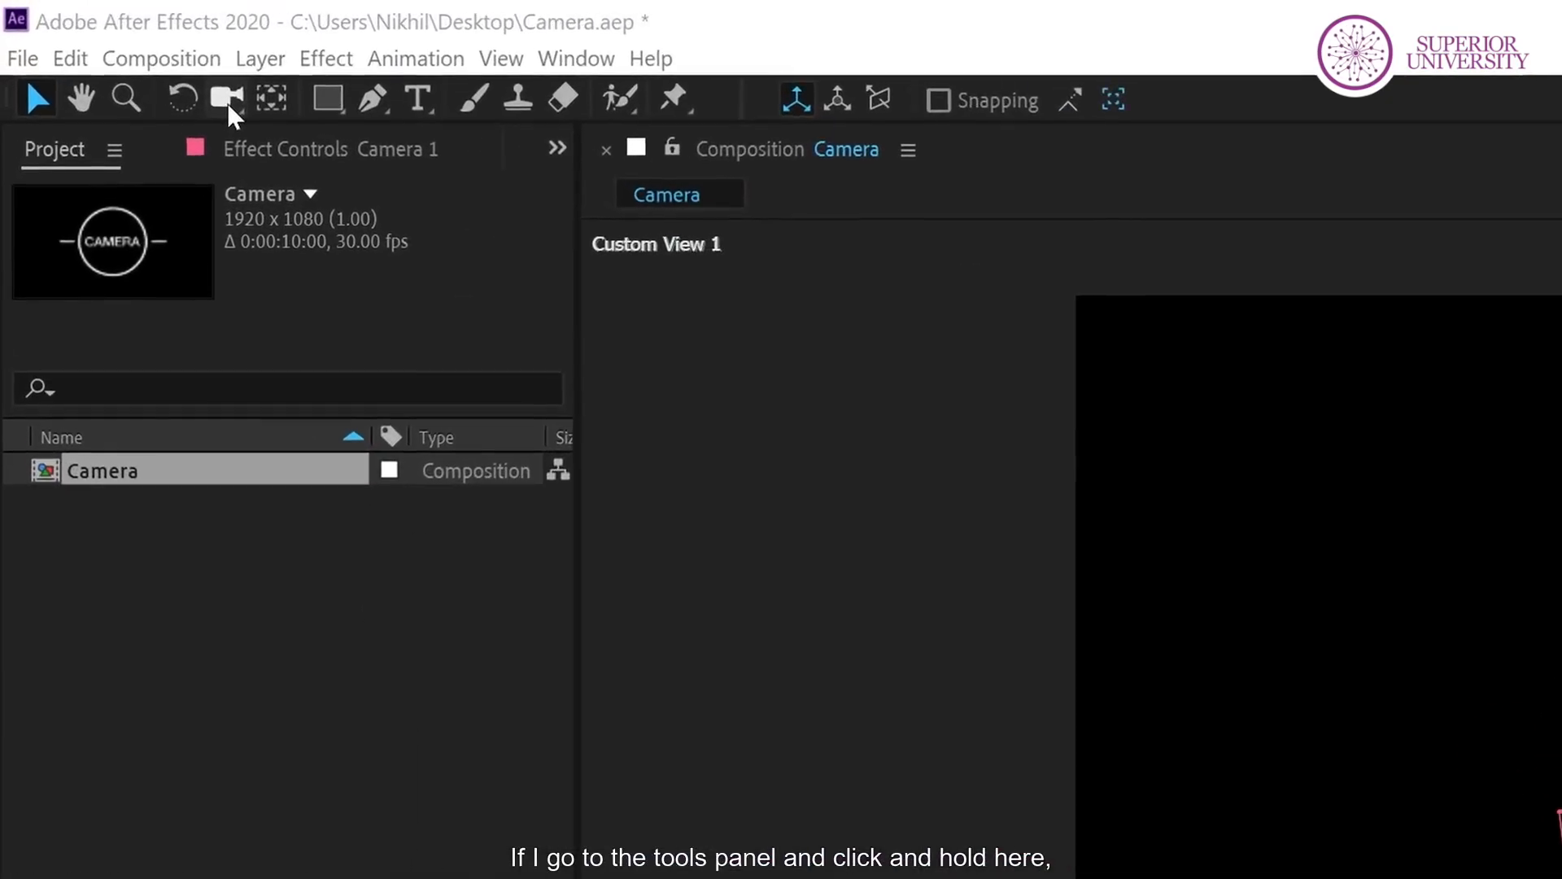
click(90, 41)
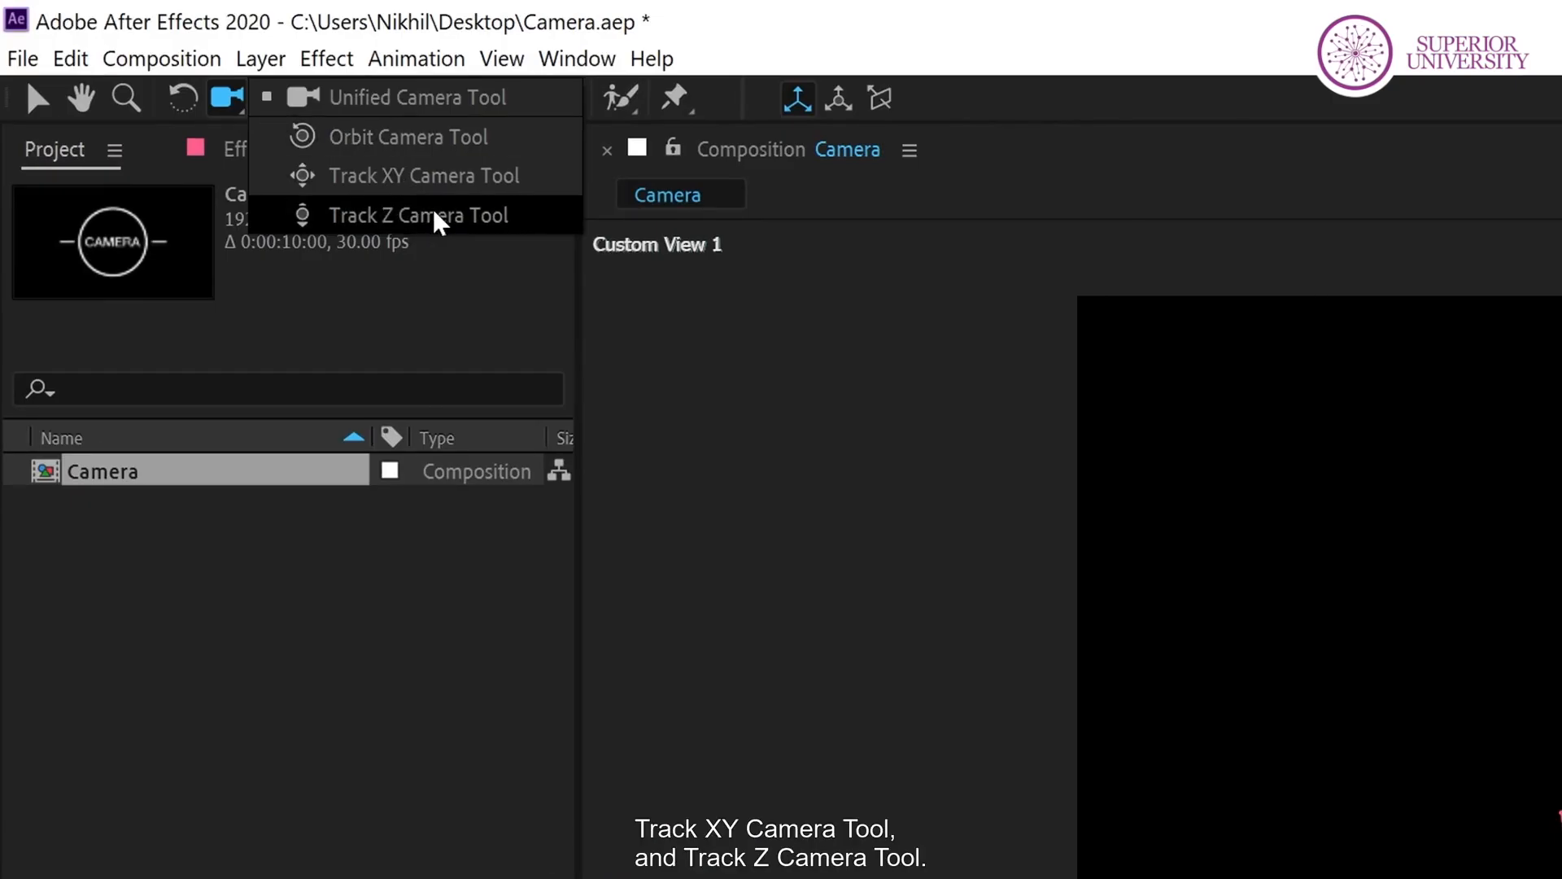
click(387, 176)
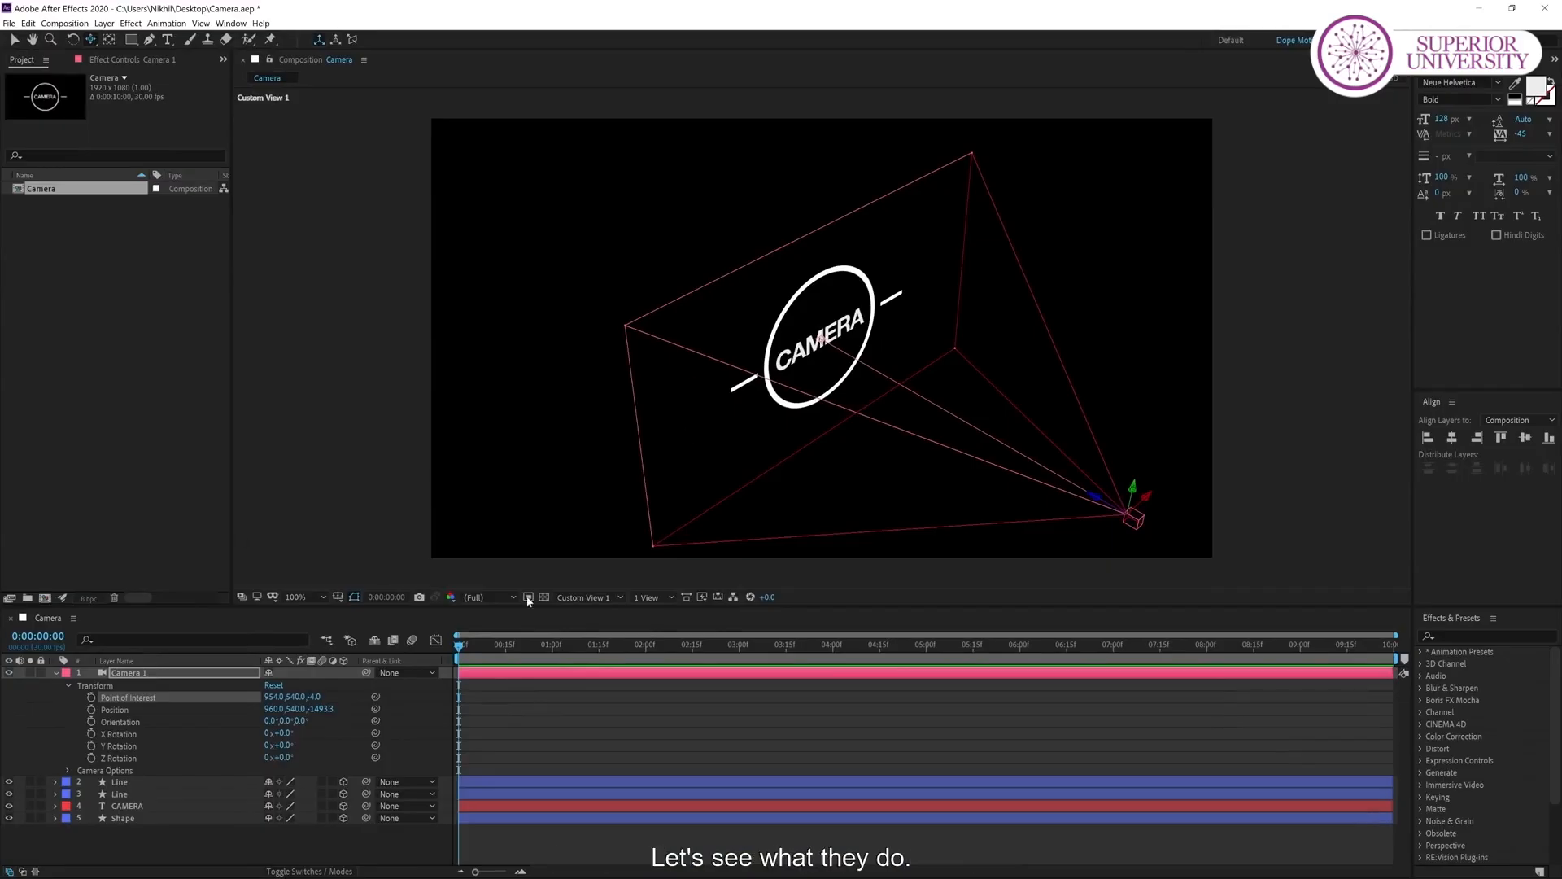
click(606, 597)
click(592, 612)
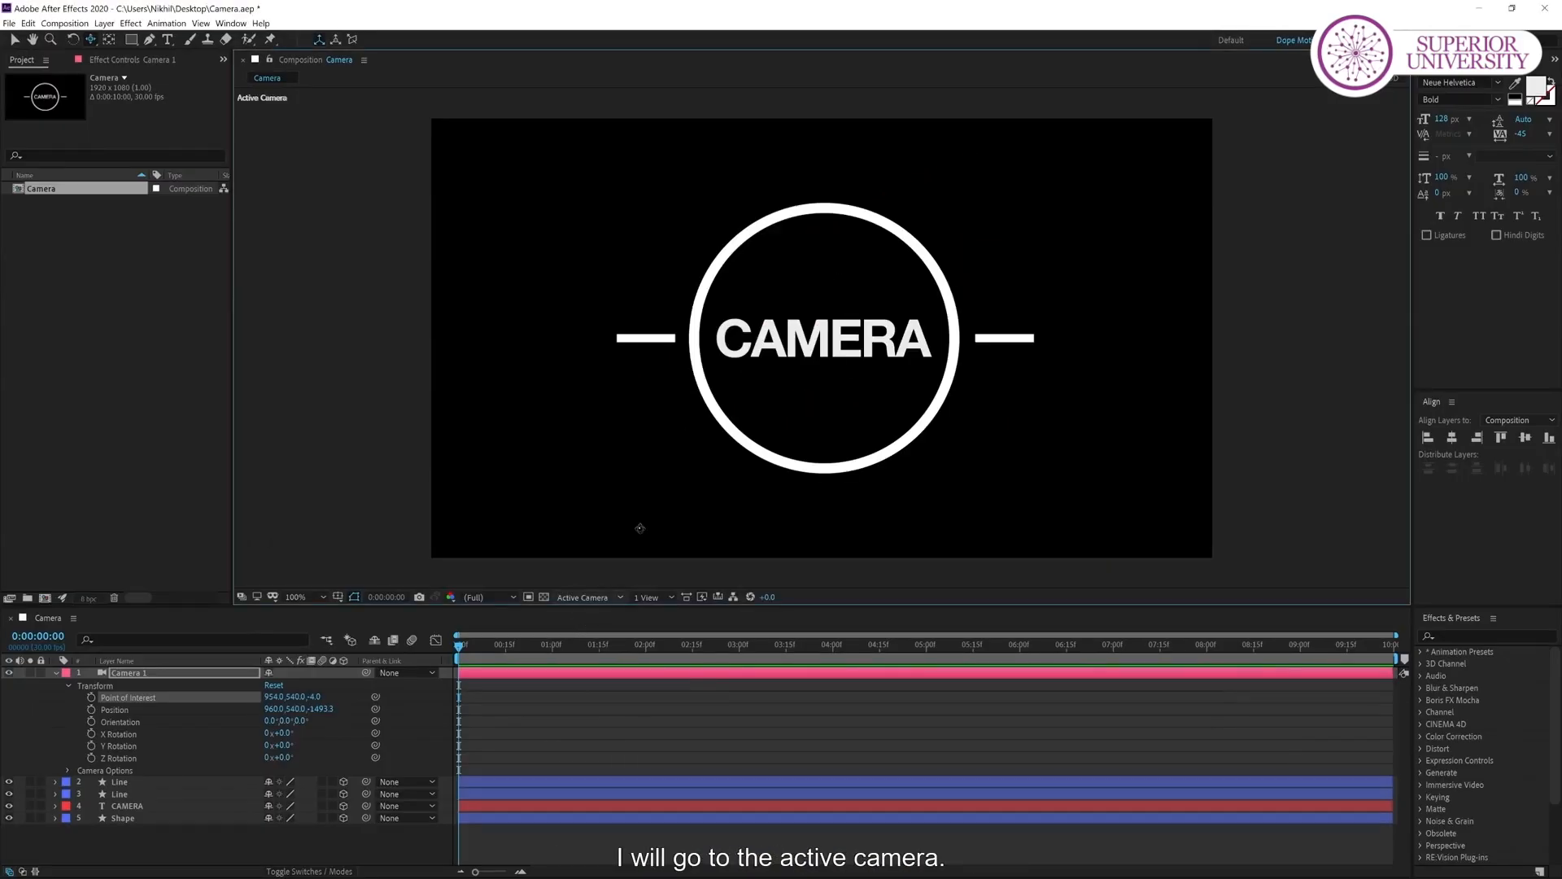
Move the camera with the Track XY Camera tool to about 956, 506.1, -1493.3, shifting the artwork slightly downward in frame.
click(93, 40)
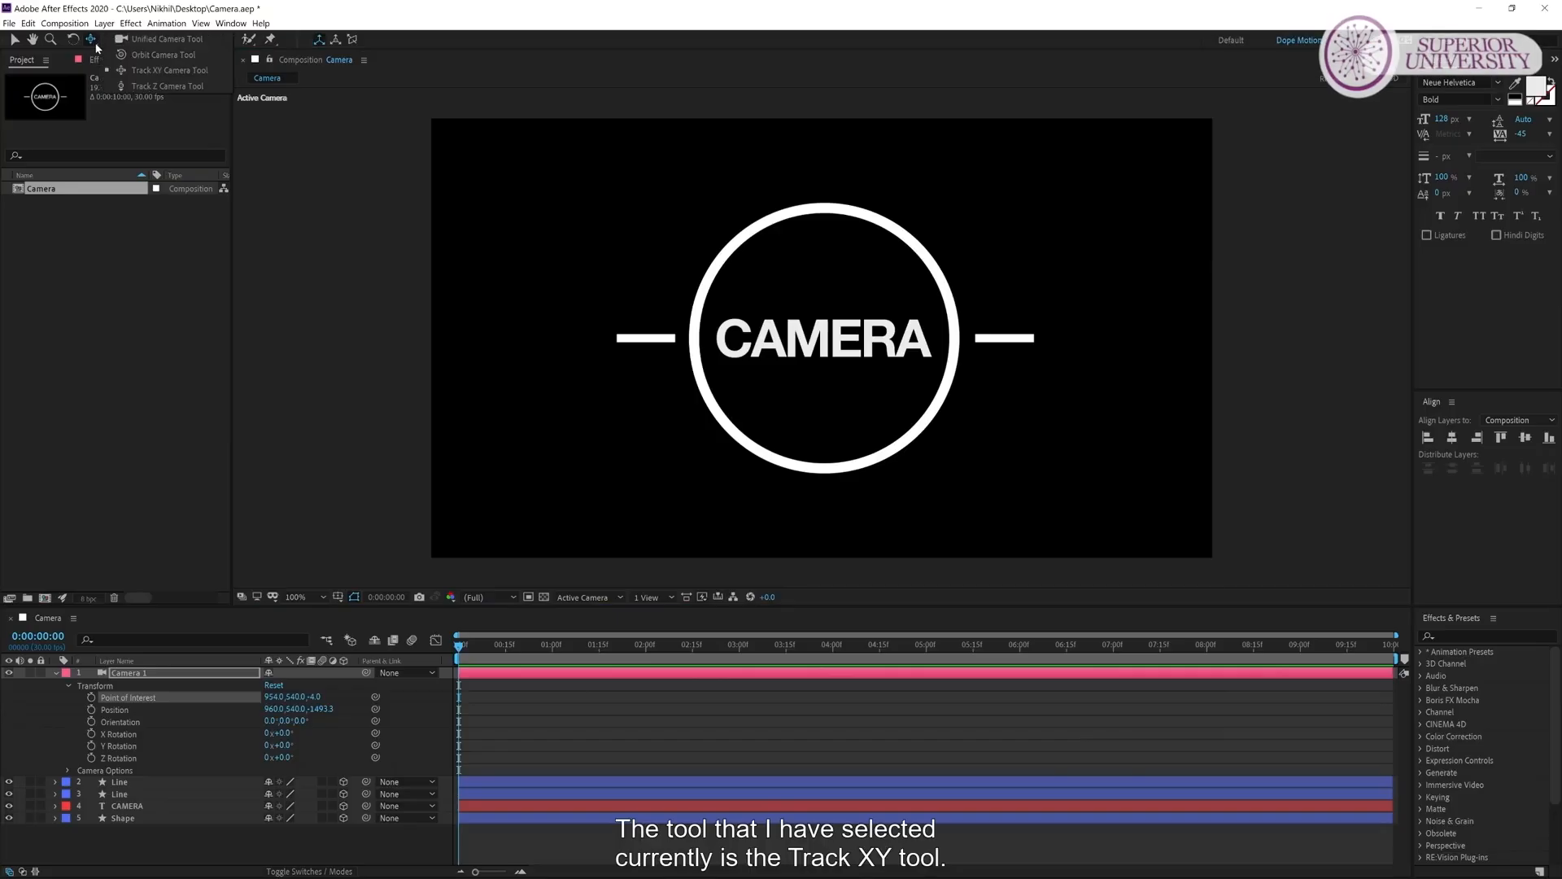
click(160, 71)
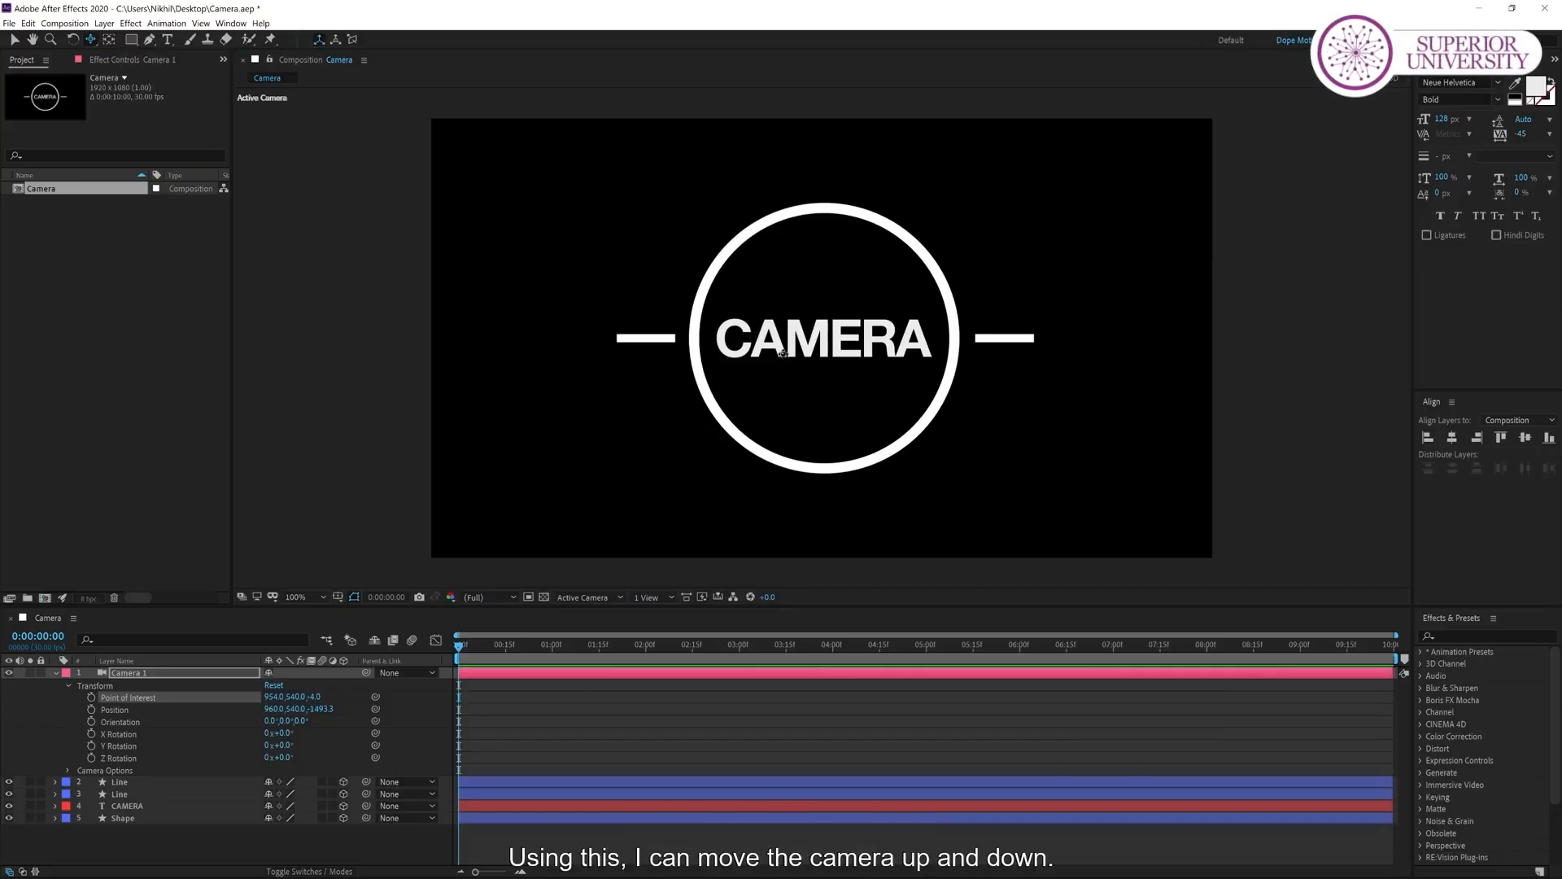
drag(826, 344, 830, 398)
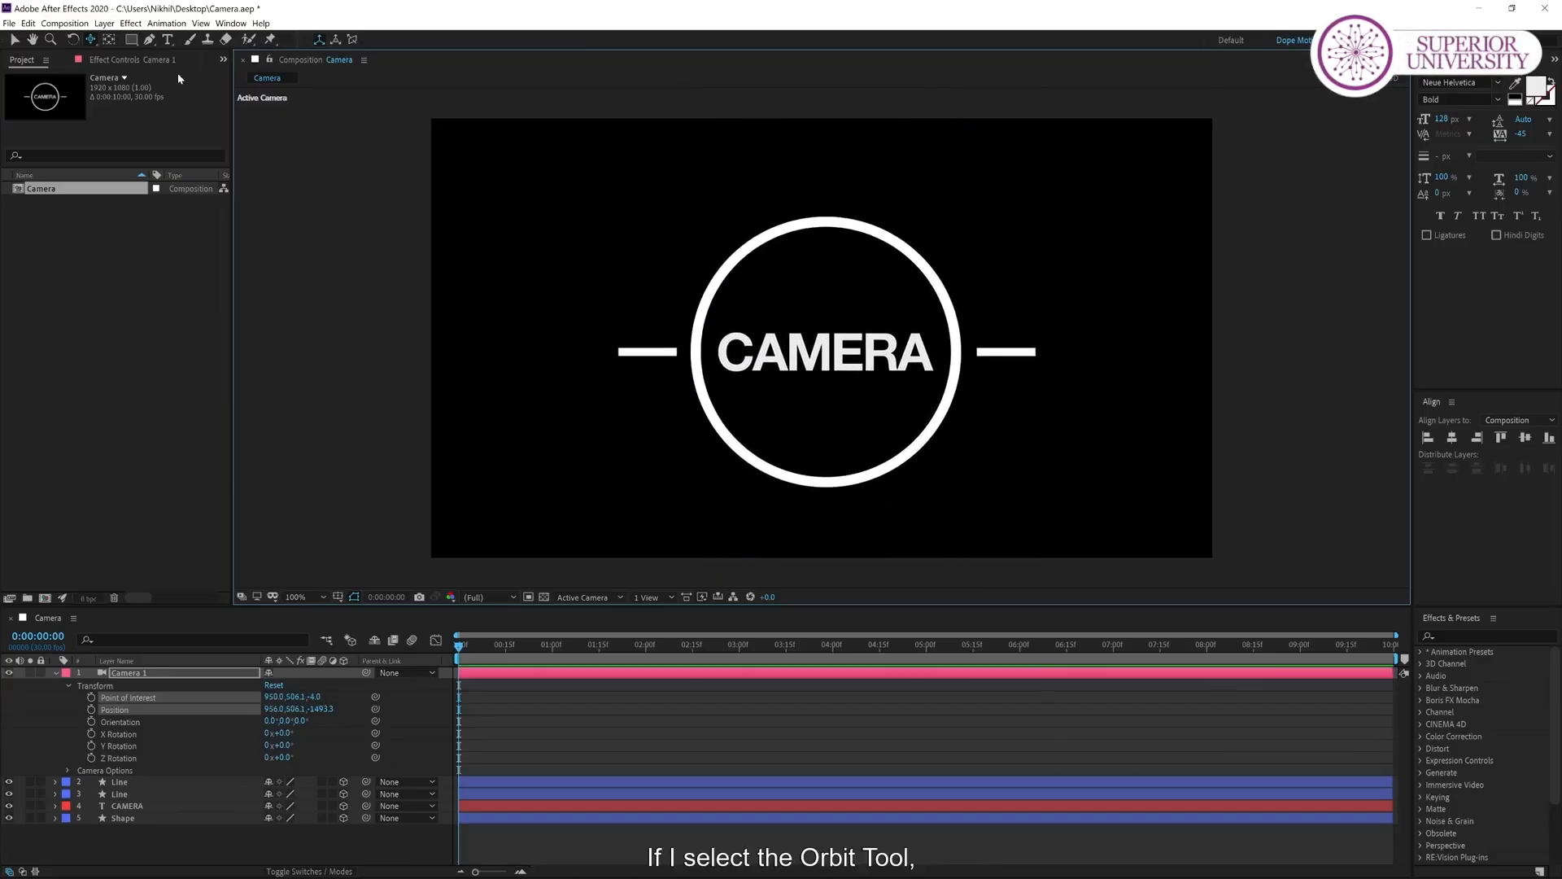
Orbit the camera around its point of interest to about 362, 578, -1371, using the 2 Views - Horizontal layout.
drag(91, 40, 159, 60)
drag(814, 376, 847, 399)
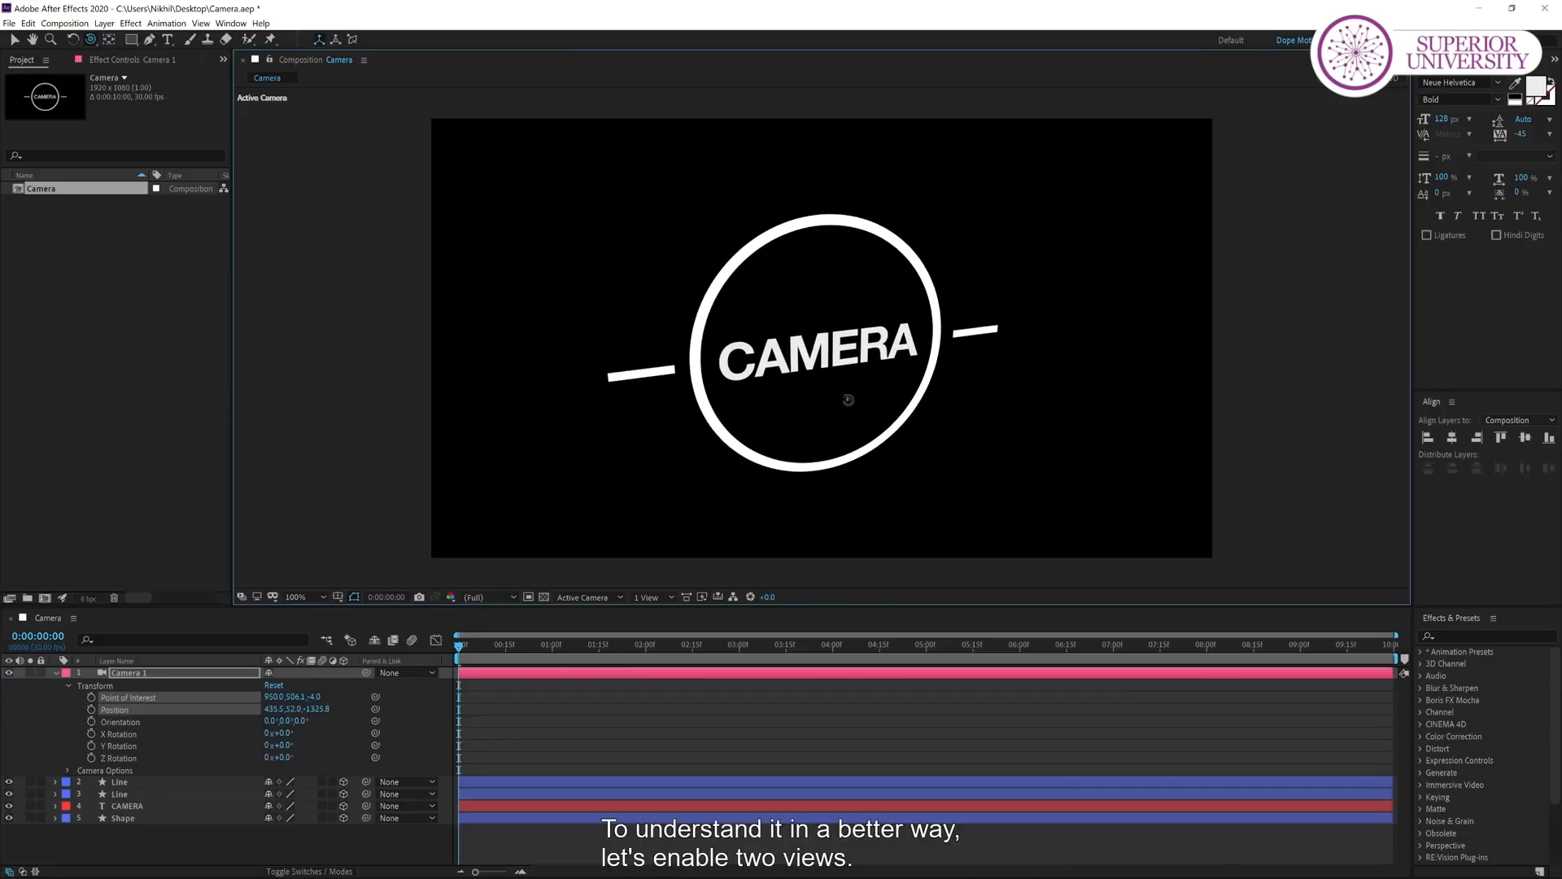
click(651, 597)
click(666, 627)
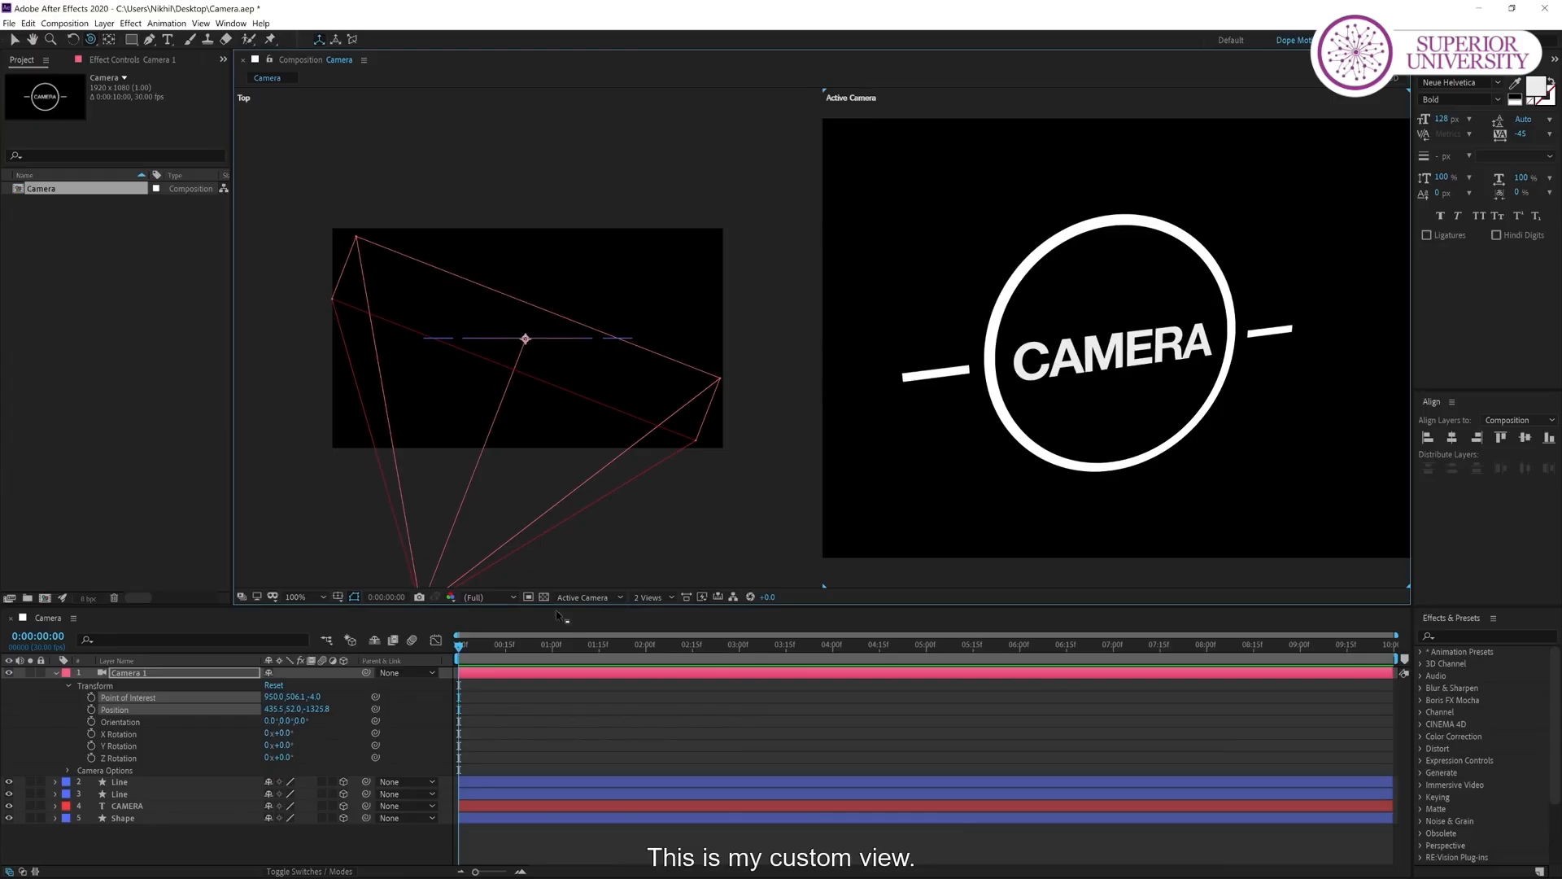
click(612, 599)
mouse_move(1058, 350)
mouse_down()
mouse_move(1106, 348)
mouse_move(1062, 383)
mouse_move(1090, 389)
mouse_move(1049, 368)
mouse_move(1078, 346)
mouse_up()
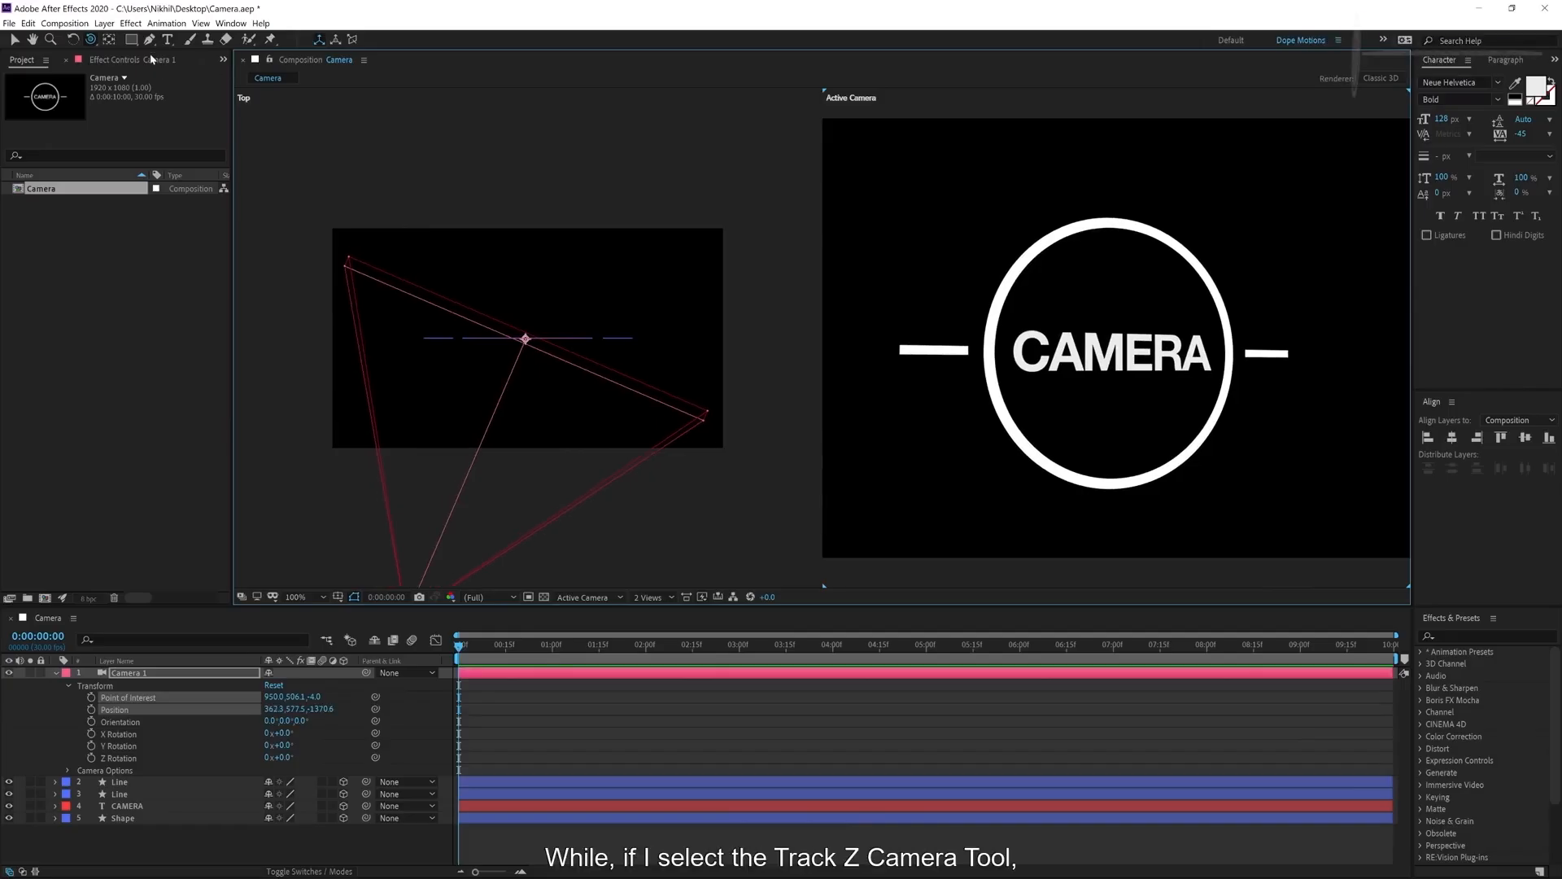
Dolly the camera away from and back toward the artwork with the Track Z Camera tool.
drag(90, 39, 172, 95)
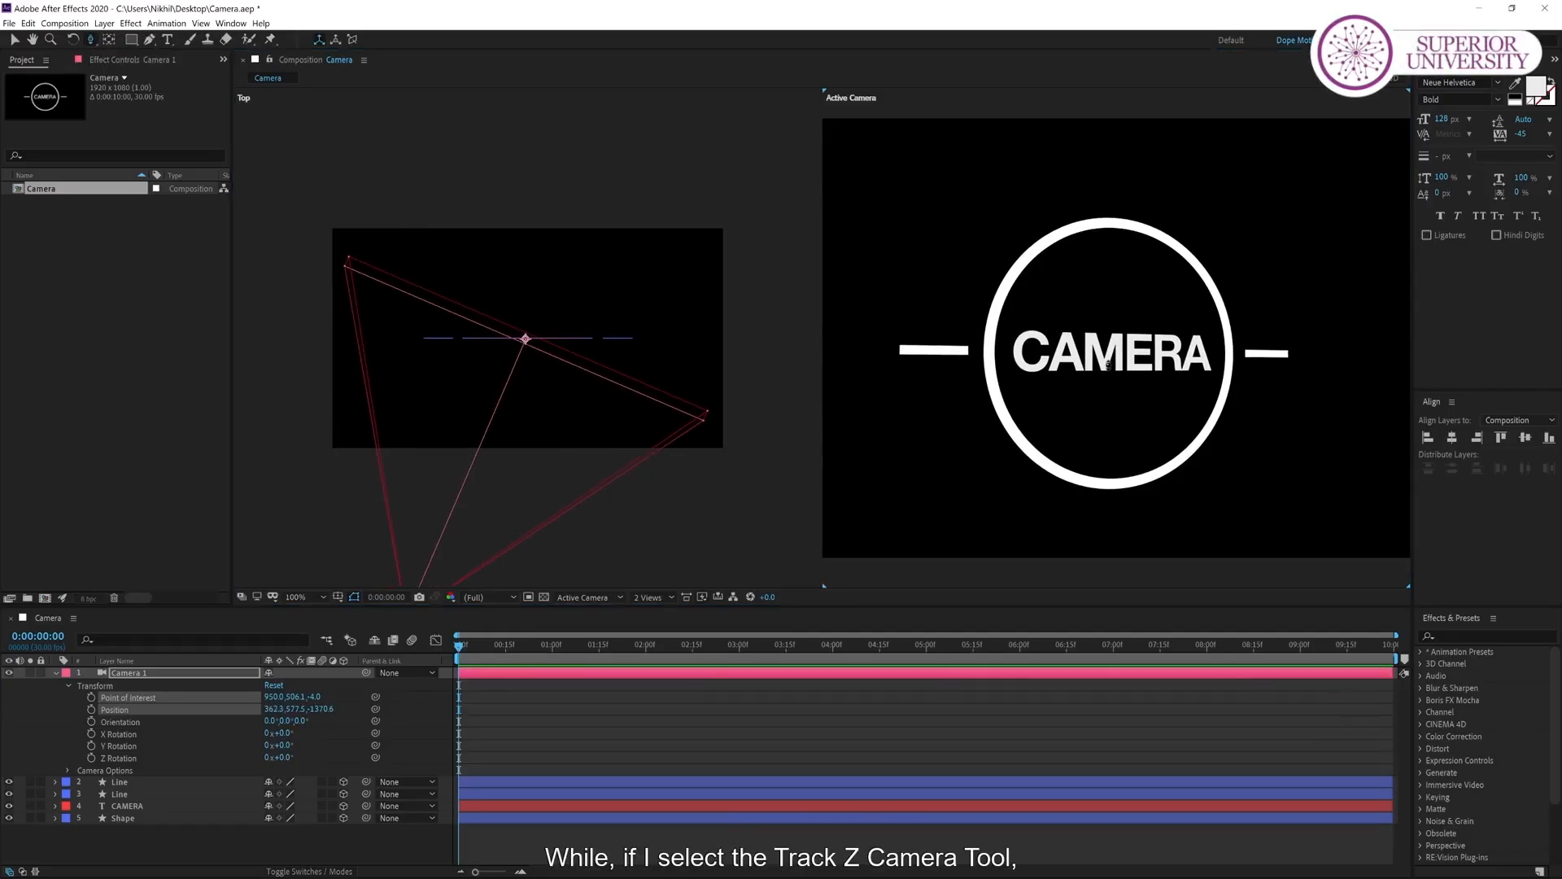
drag(1108, 363, 1064, 446)
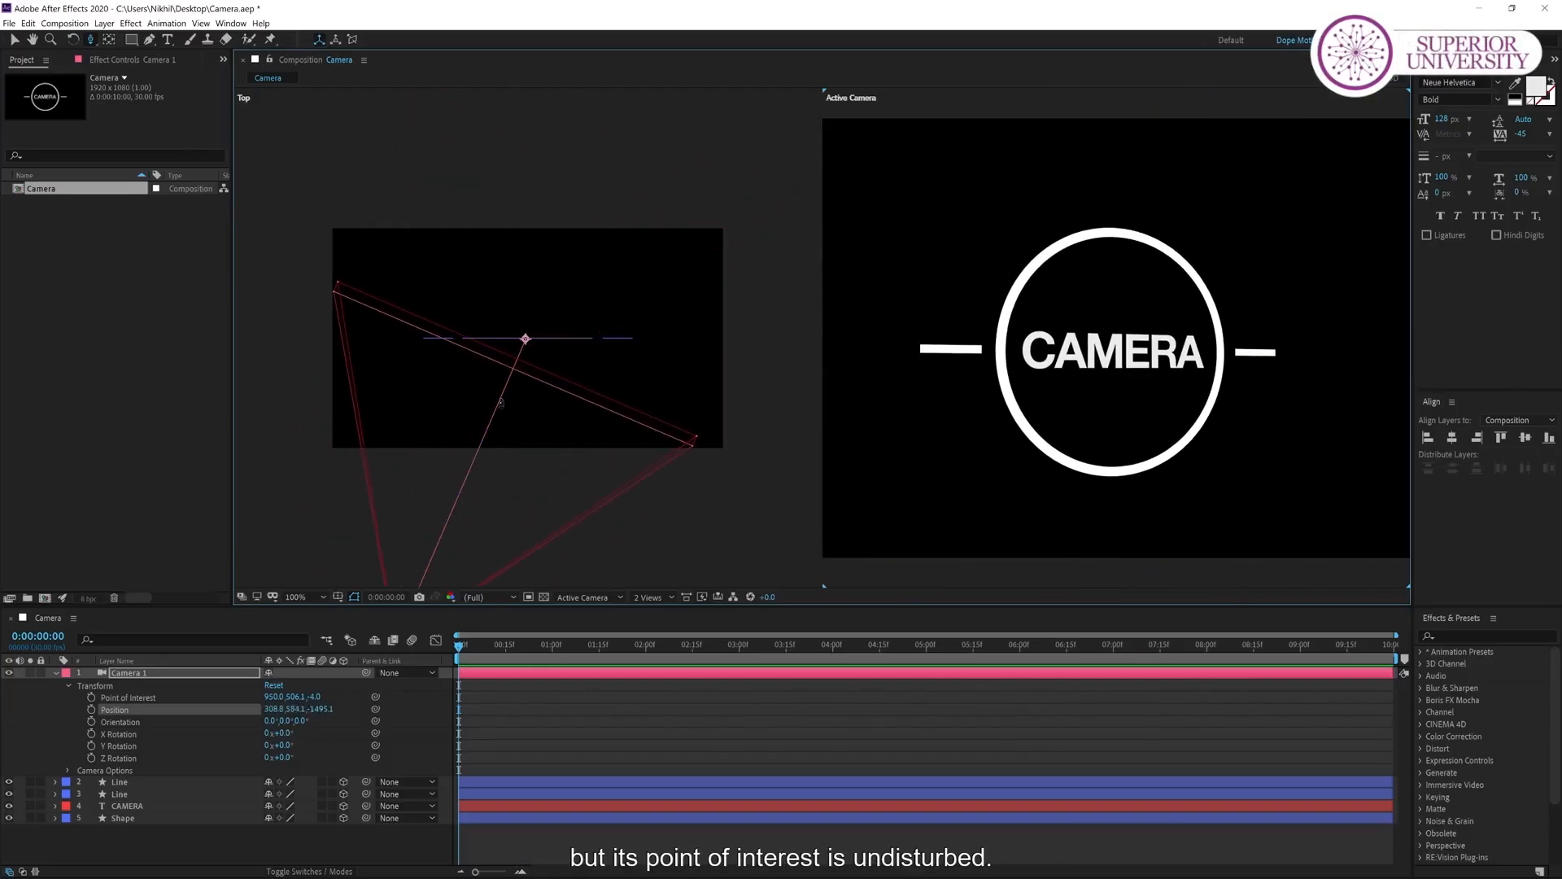
mouse_move(1122, 348)
mouse_down()
mouse_move(1127, 203)
mouse_move(1114, 391)
mouse_move(1119, 358)
mouse_up()
Reset the transform of Camera 1 and return the composition to a single view.
click(259, 698)
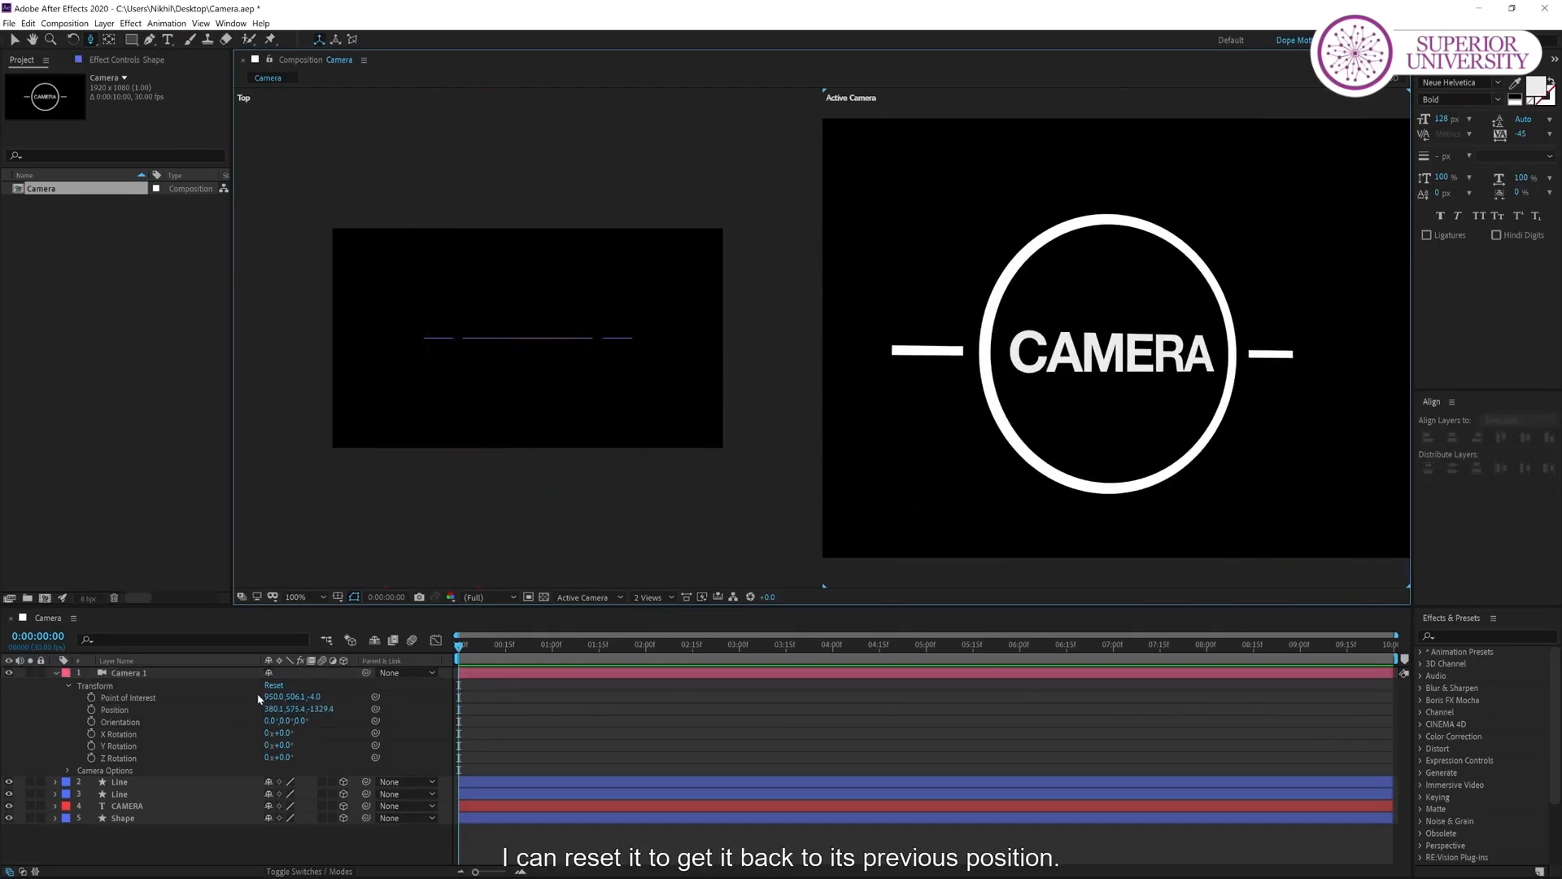
click(273, 686)
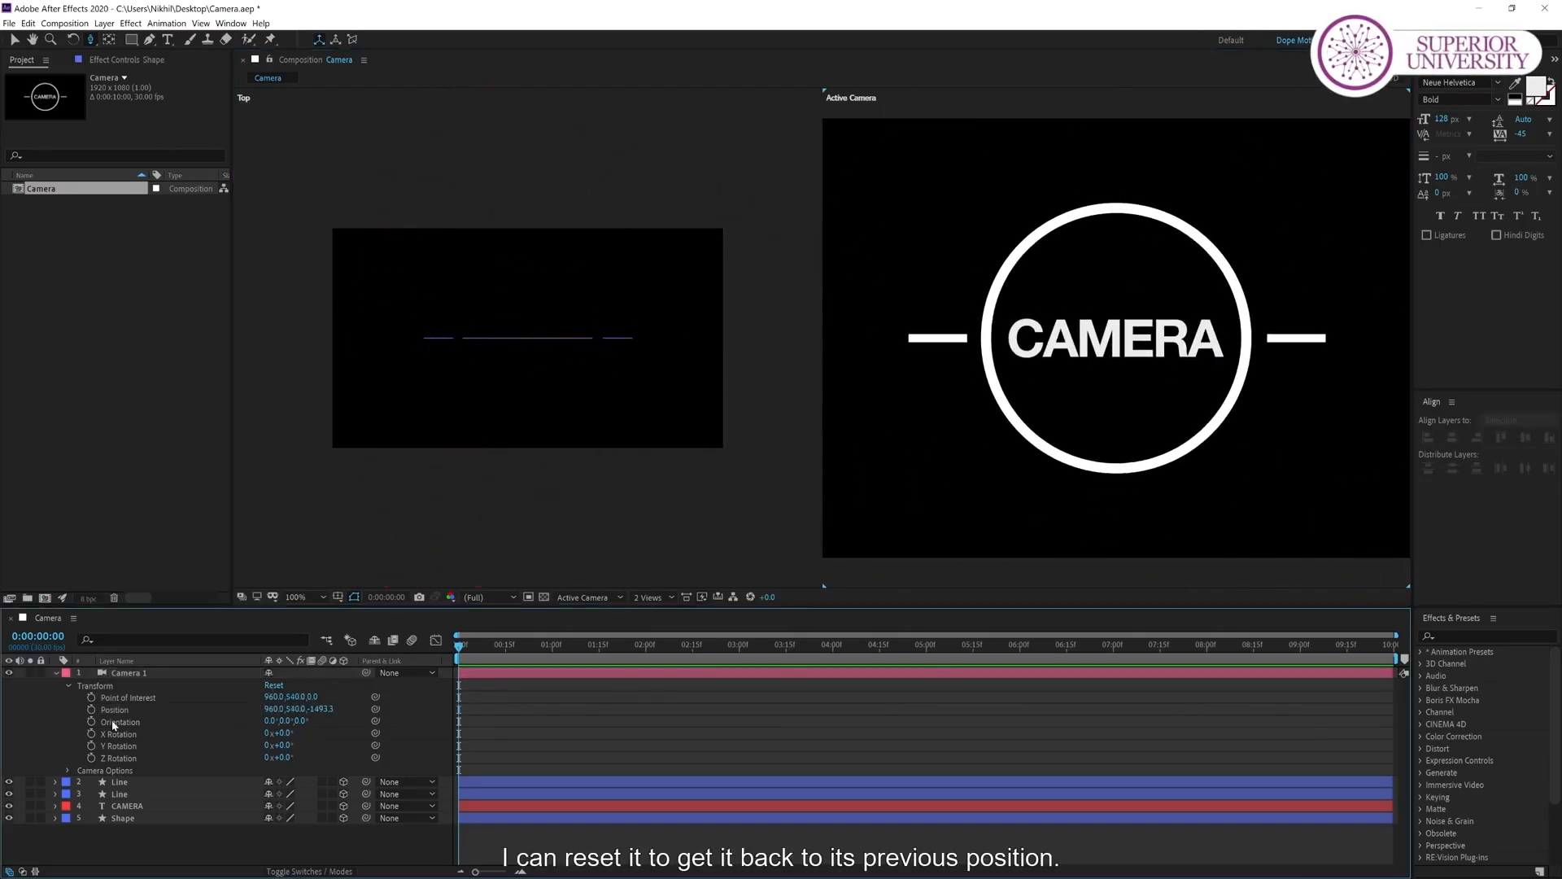
click(136, 674)
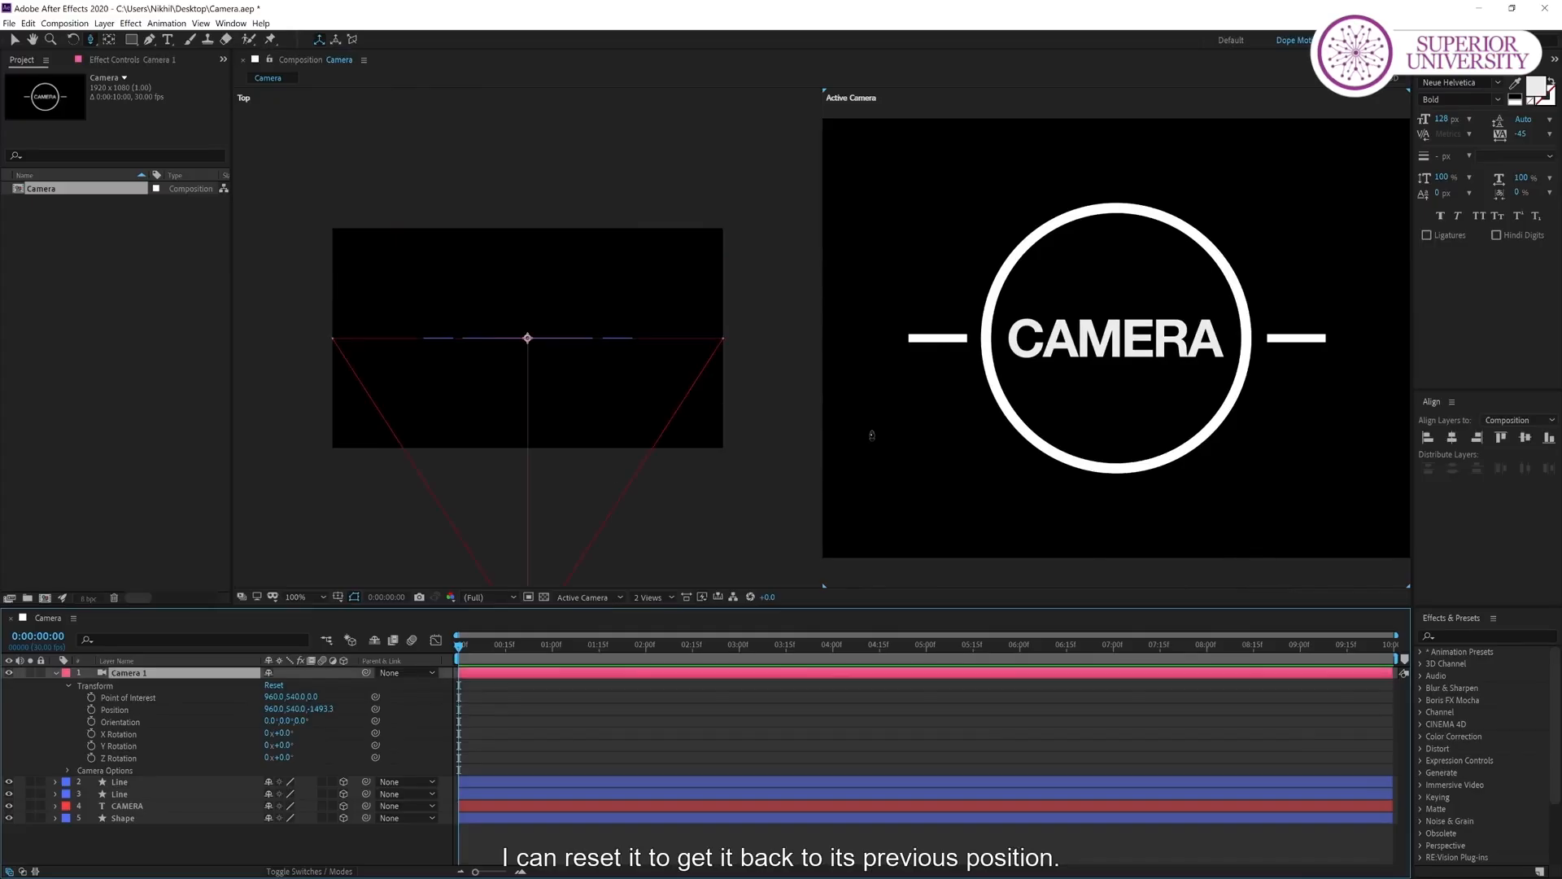
click(639, 600)
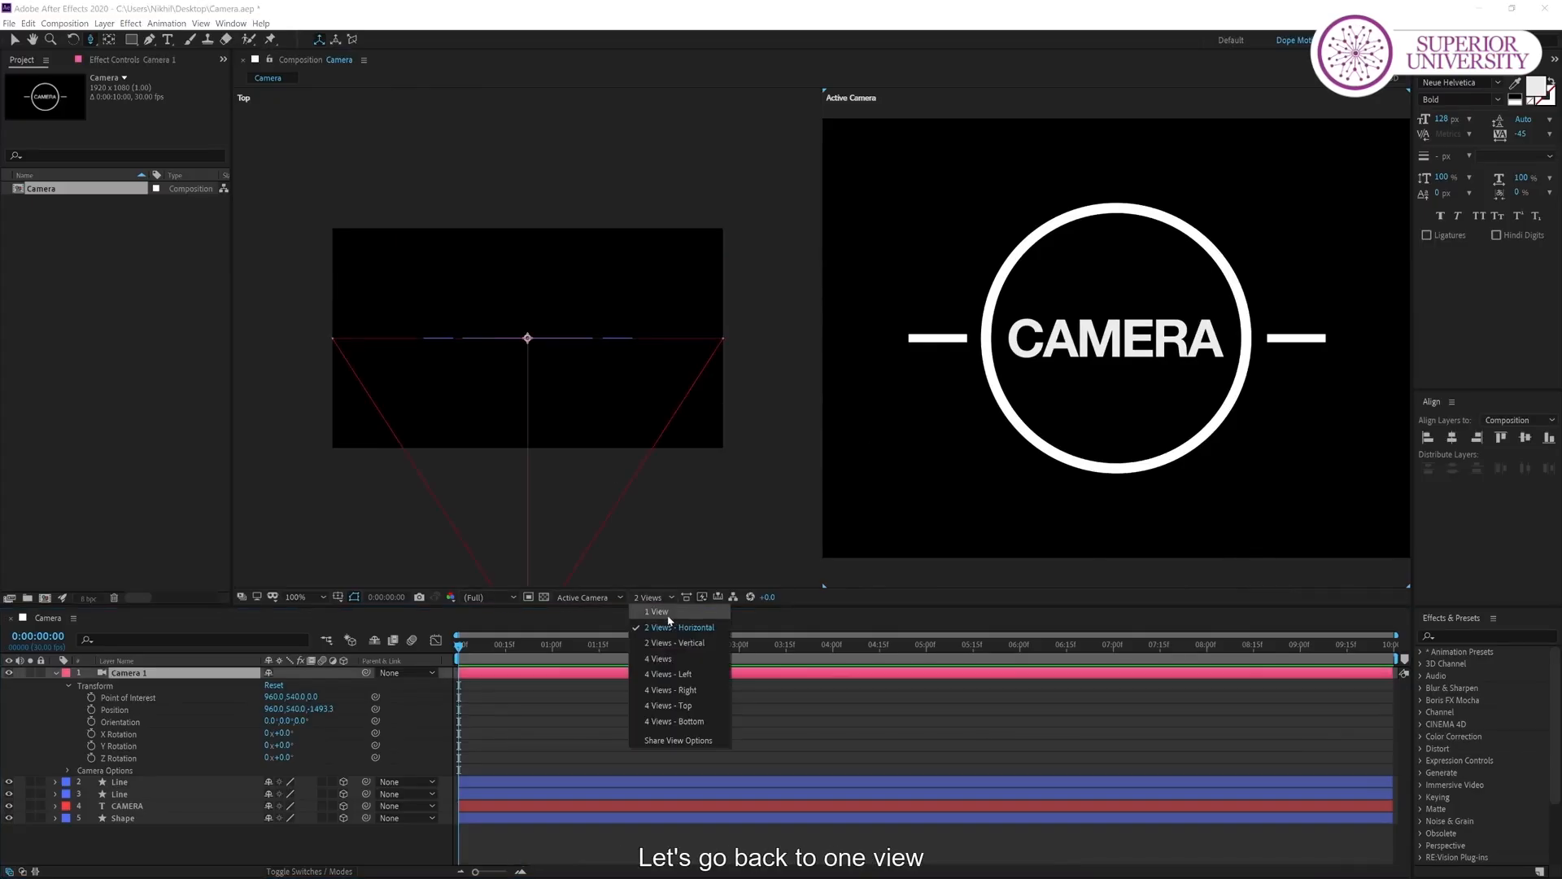
click(674, 615)
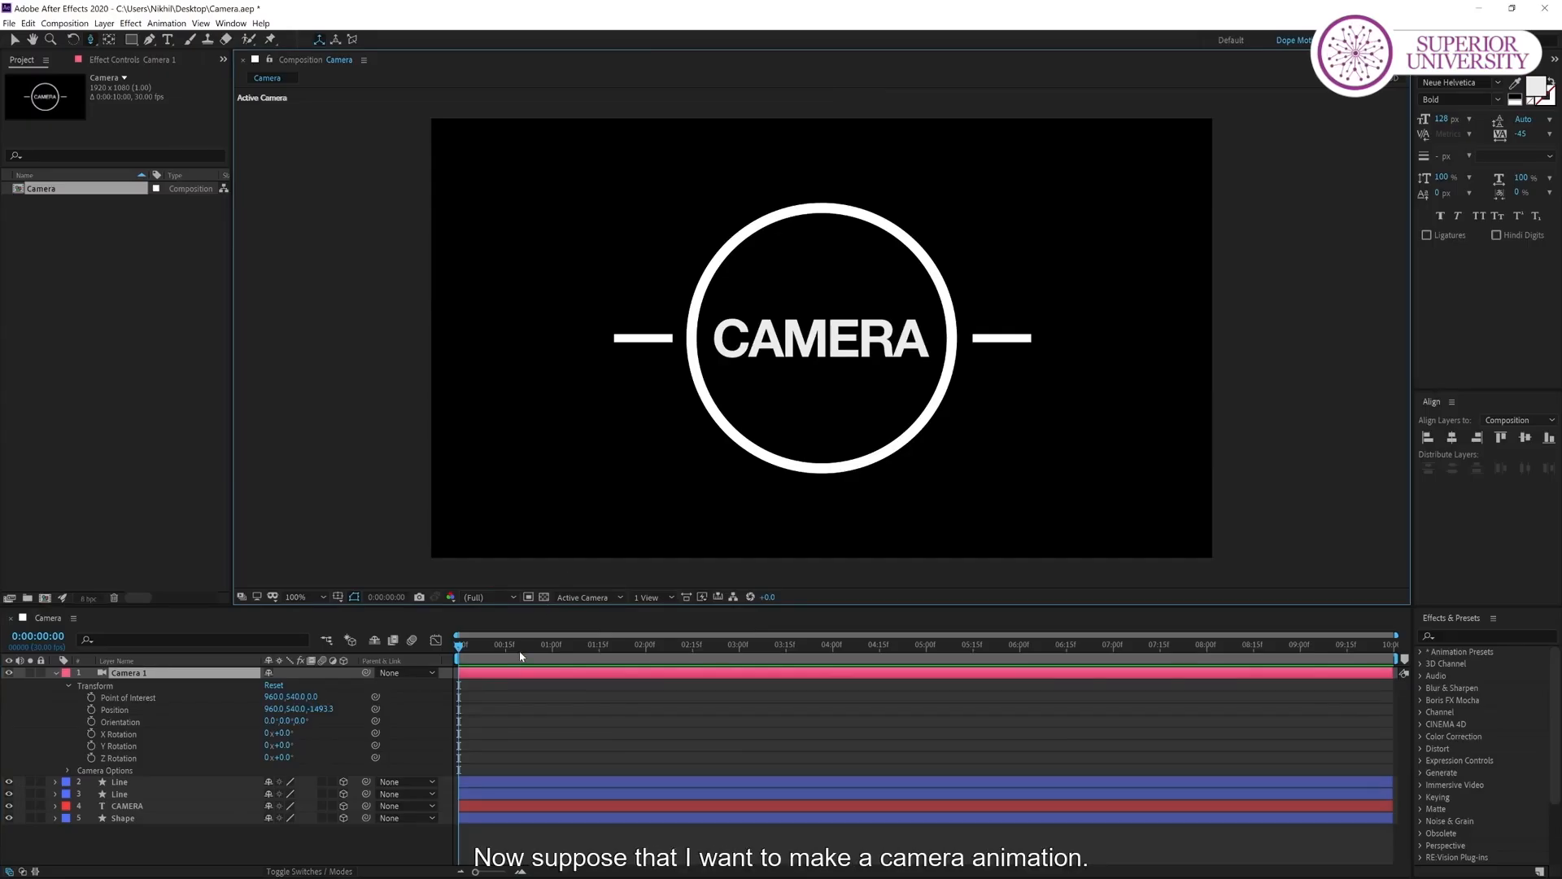
Move the current time to 0:00:02:00 and reduce the Zoom of Camera 1 to about 1362.3 pixels.
click(646, 657)
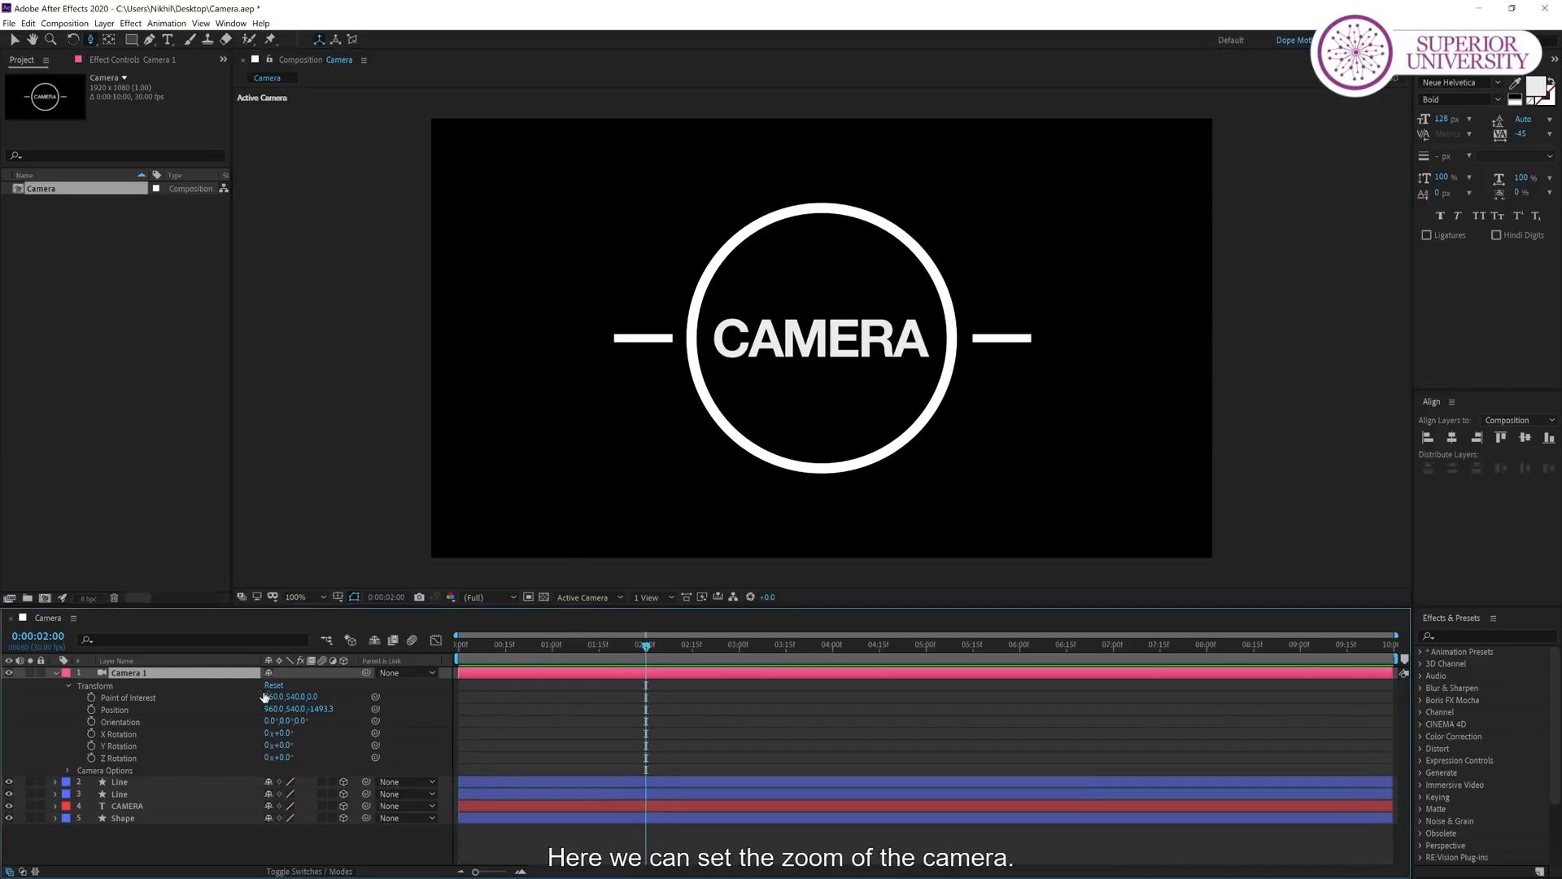
click(68, 685)
click(68, 697)
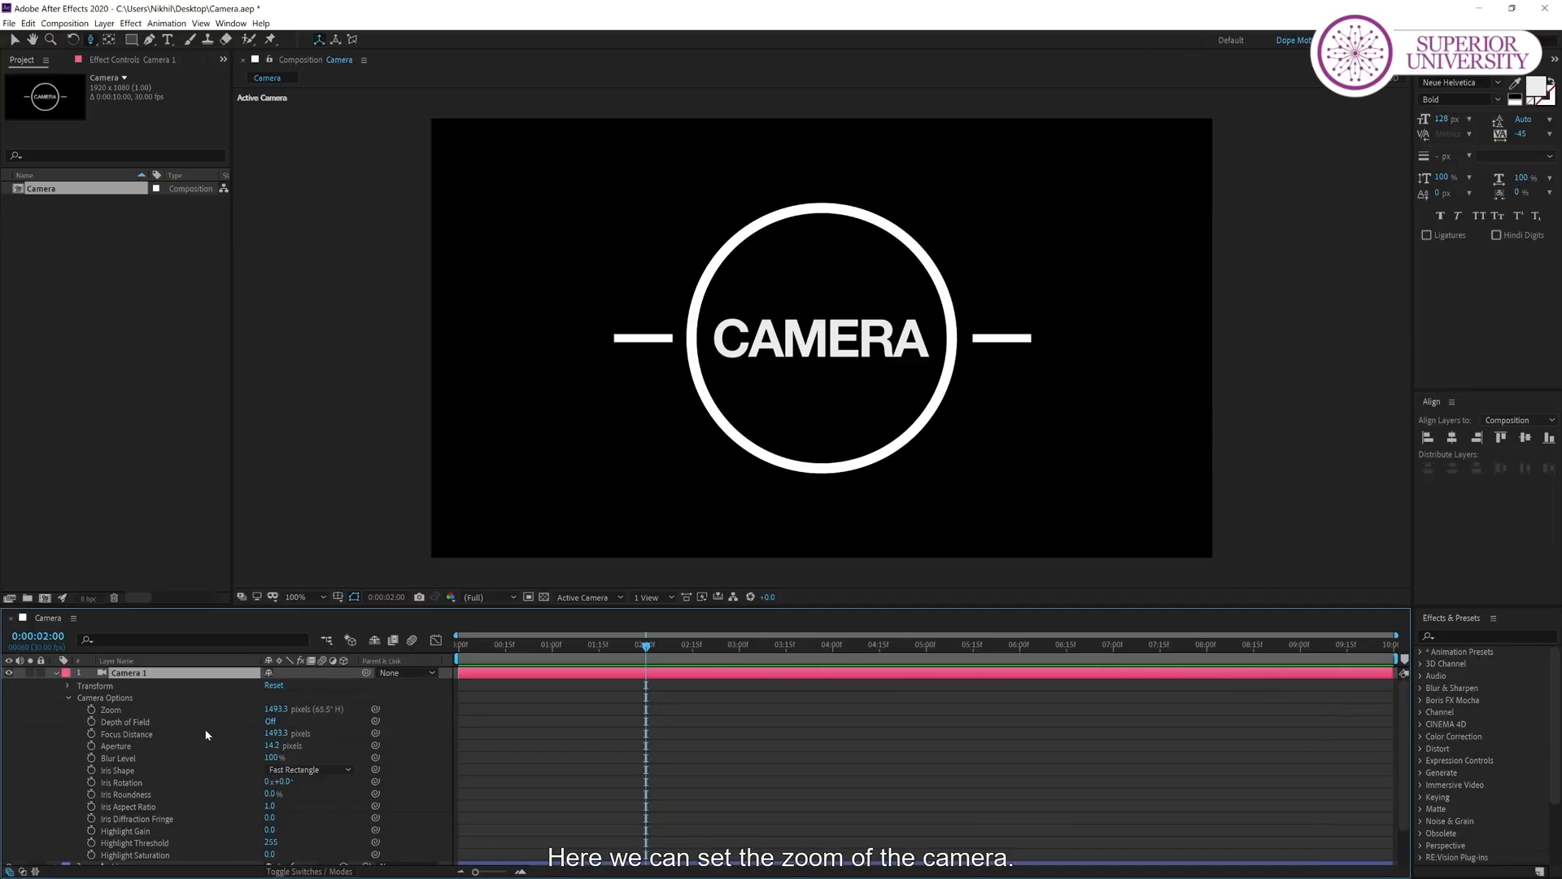
drag(275, 708, 168, 708)
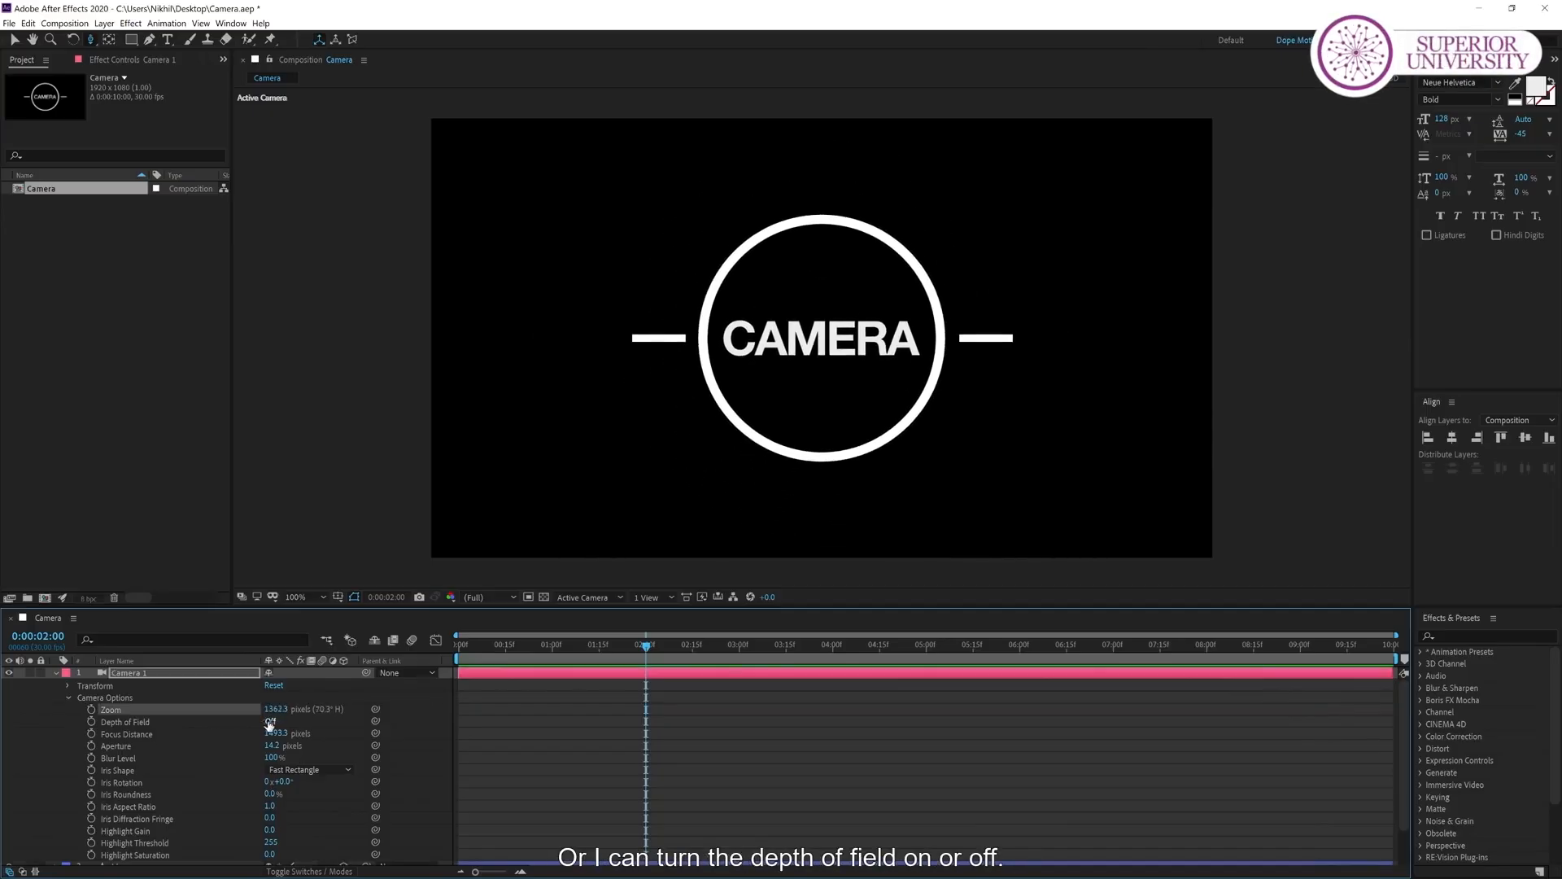
Turn on Depth of Field for Camera 1 and dolly it in until the circle extends beyond the frame.
click(270, 721)
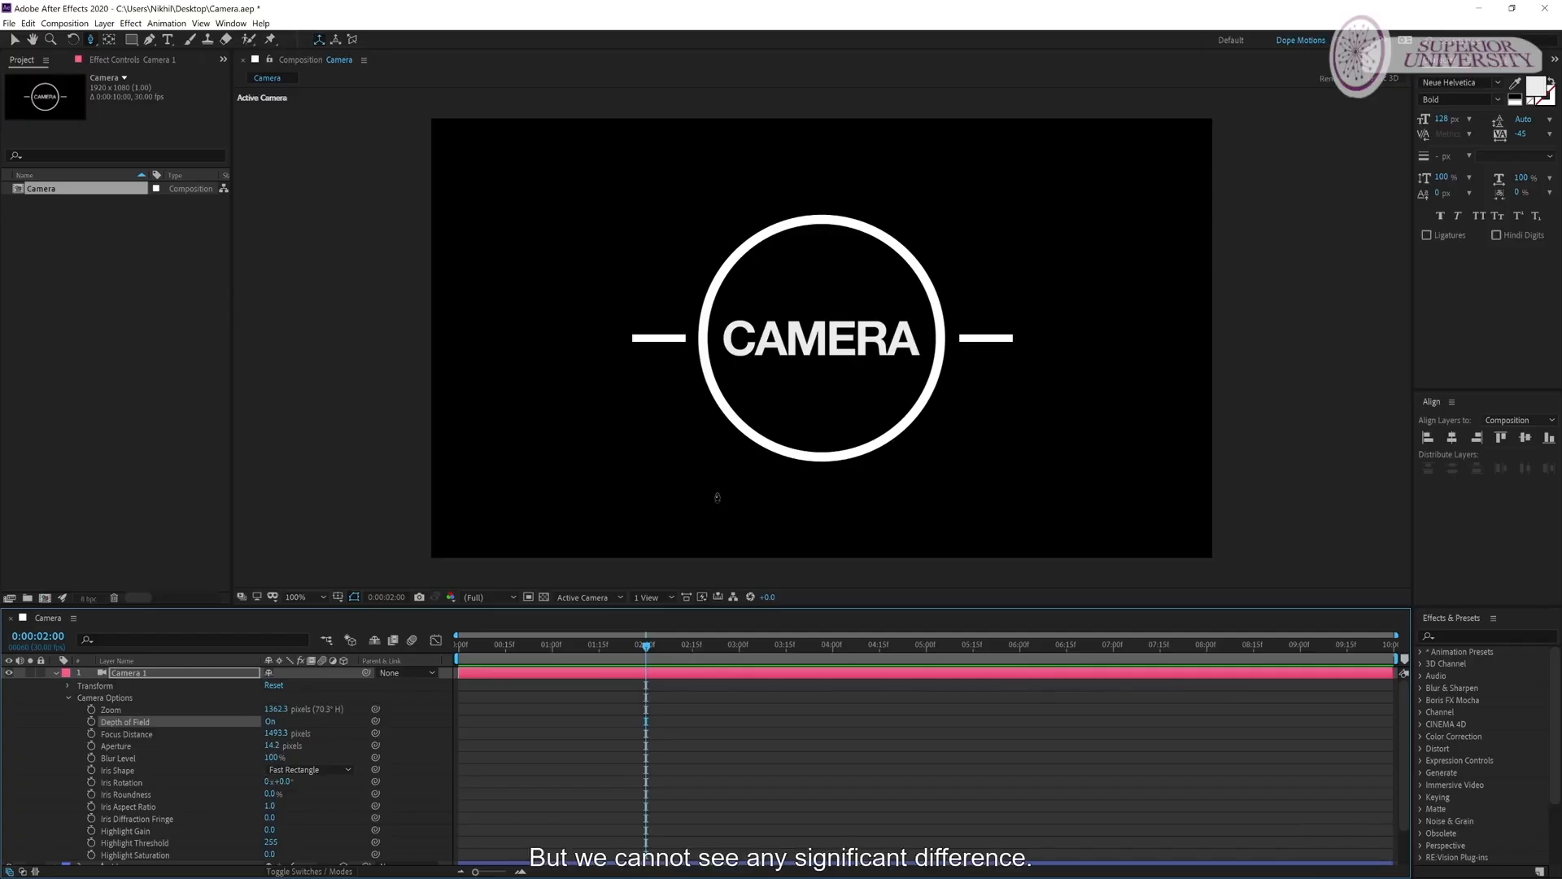
click(132, 673)
scroll(819, 348, up, 10)
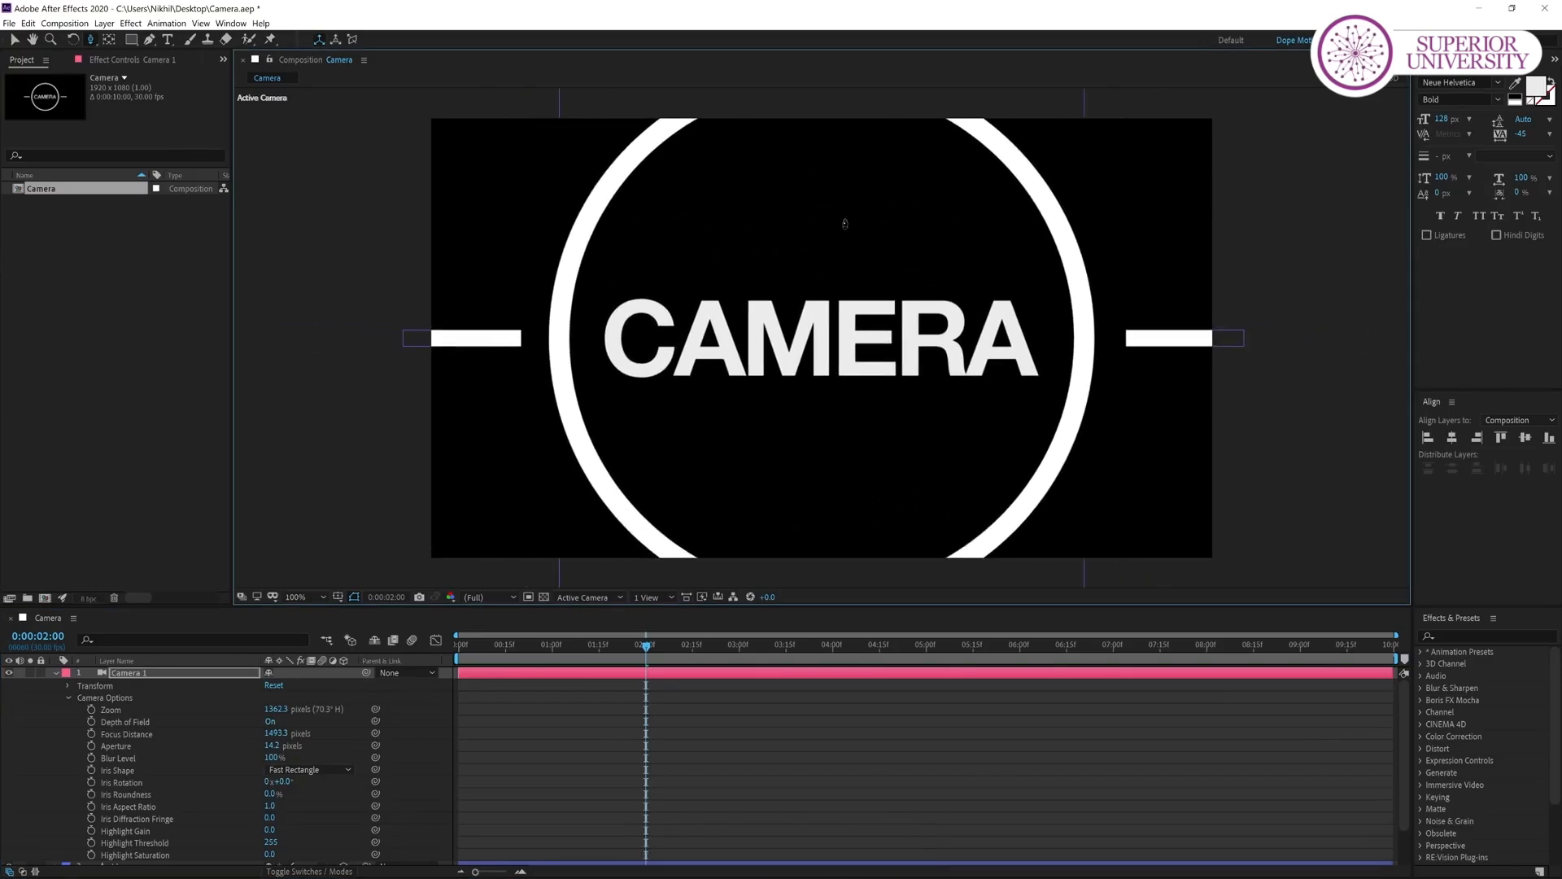
Raise the camera's Aperture to about 199.2 pixels and bring the artwork into focus with a Focus Distance of about 697.3 pixels.
drag(272, 746, 386, 733)
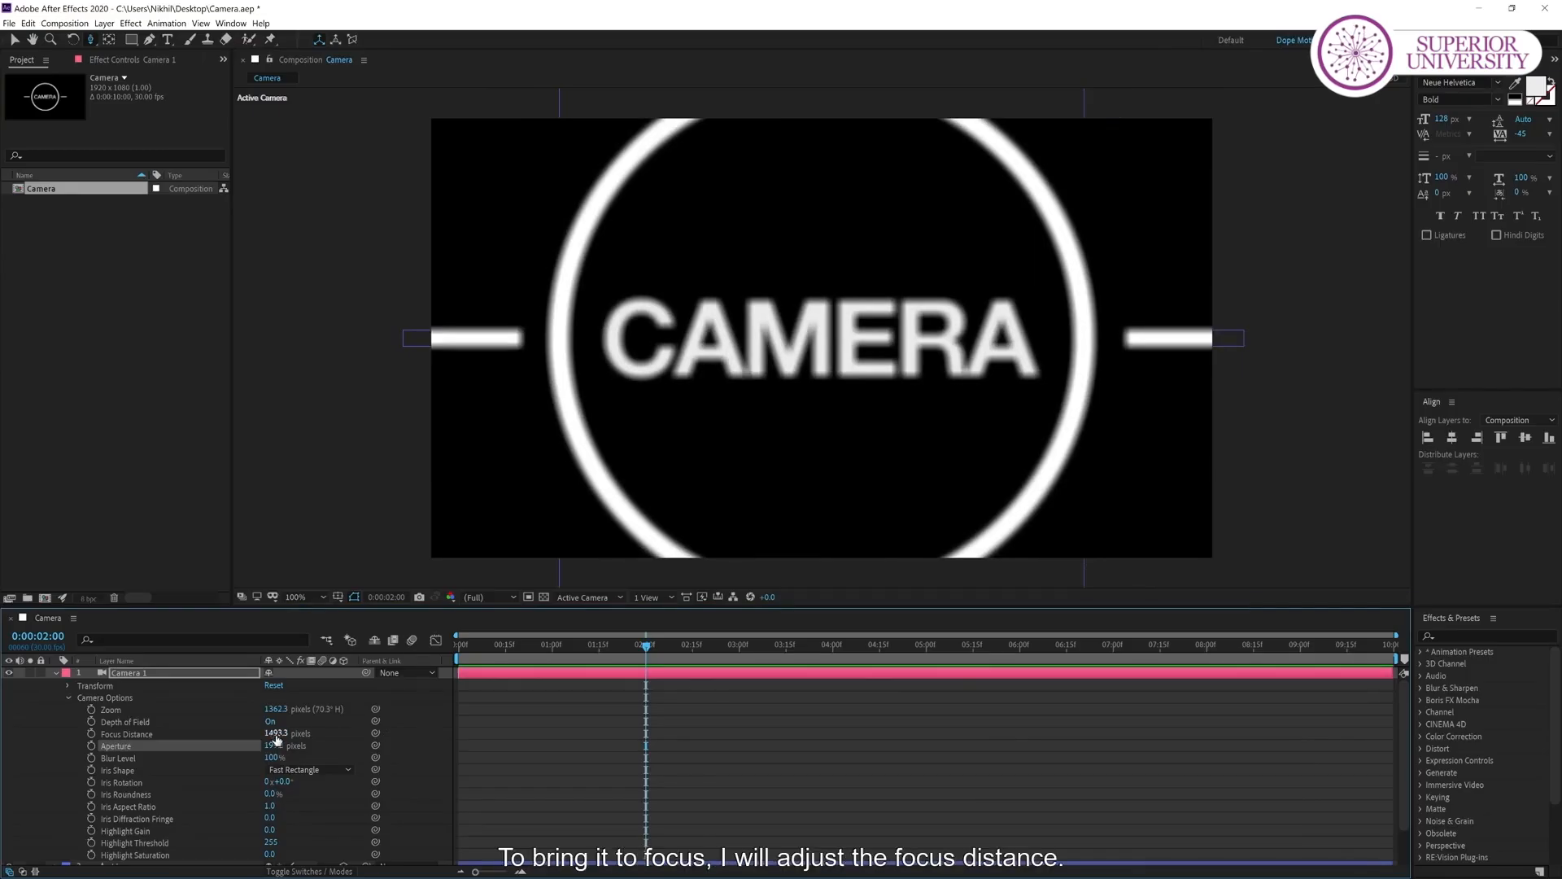
drag(275, 740, 366, 737)
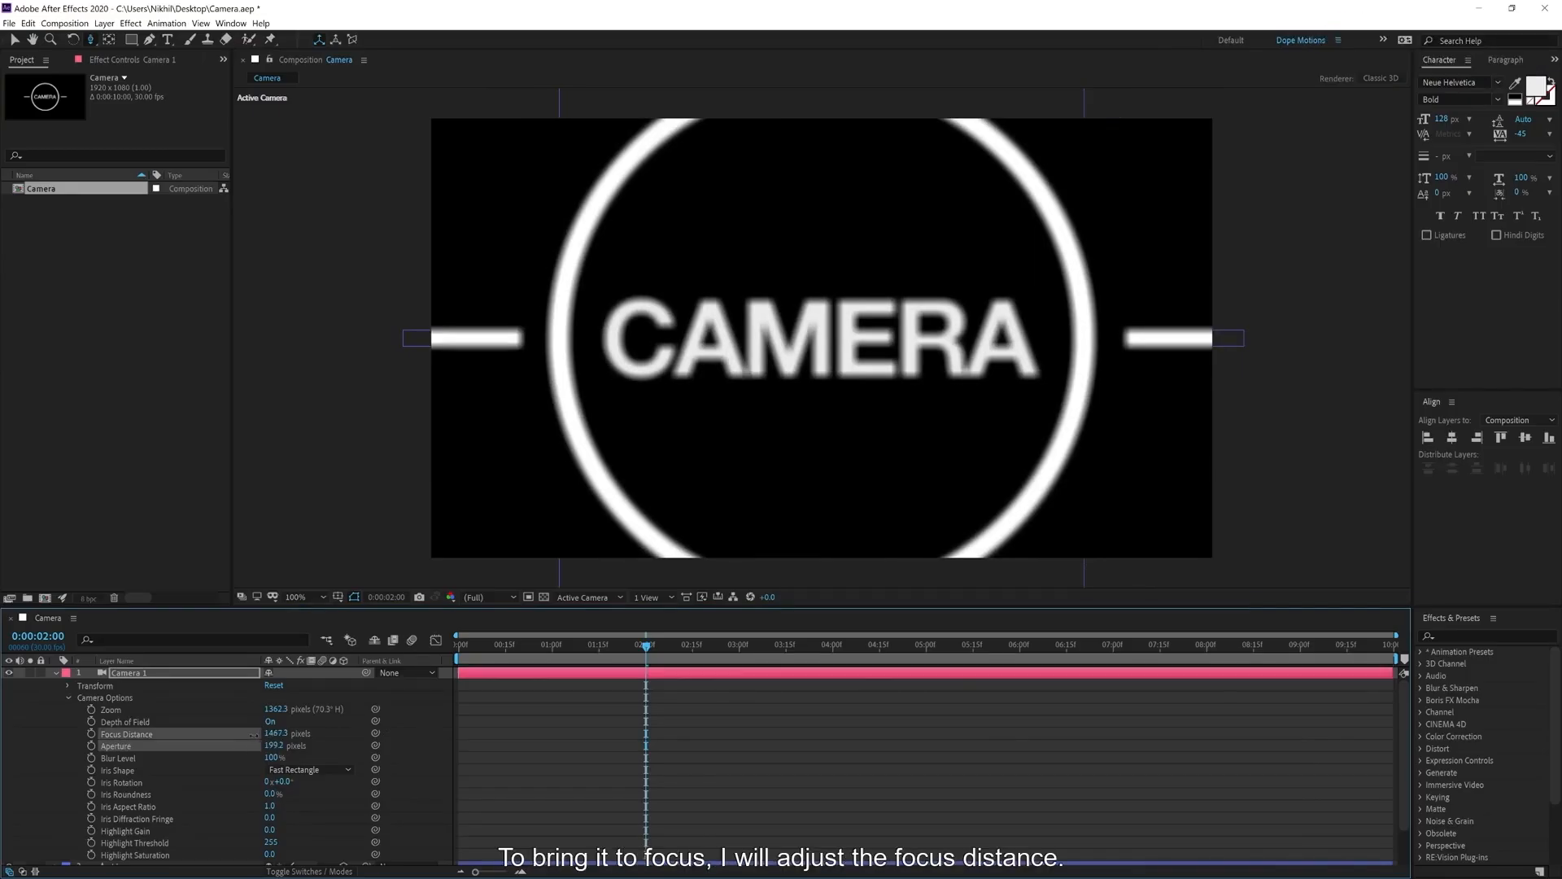
drag(198, 745, 366, 738)
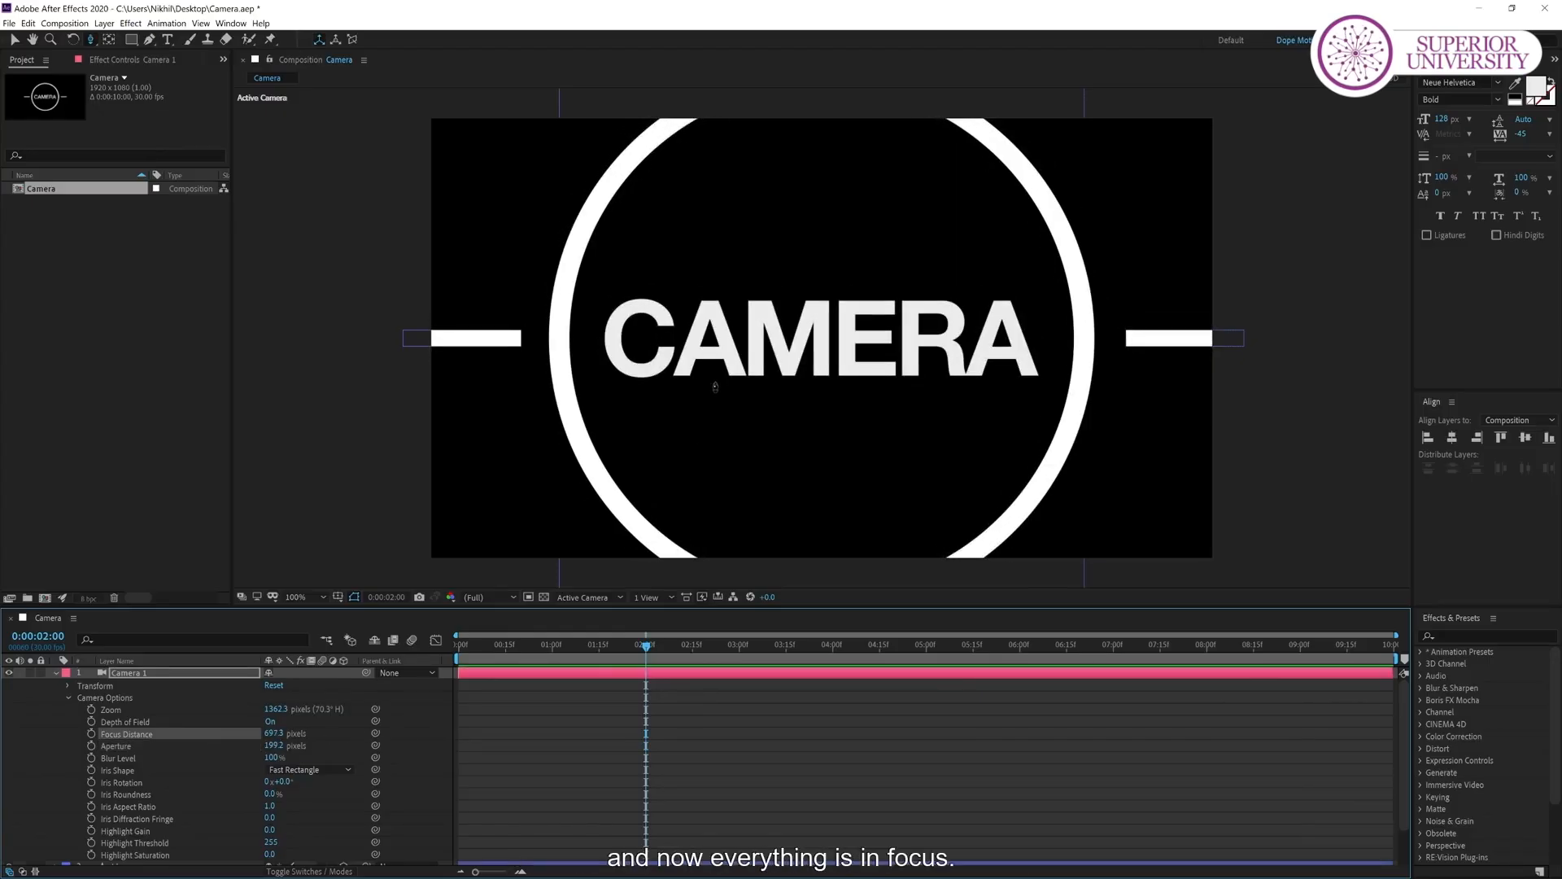
Orbit the camera to an oblique angle with one end of the CAMERA text nearer than the other.
key(c)
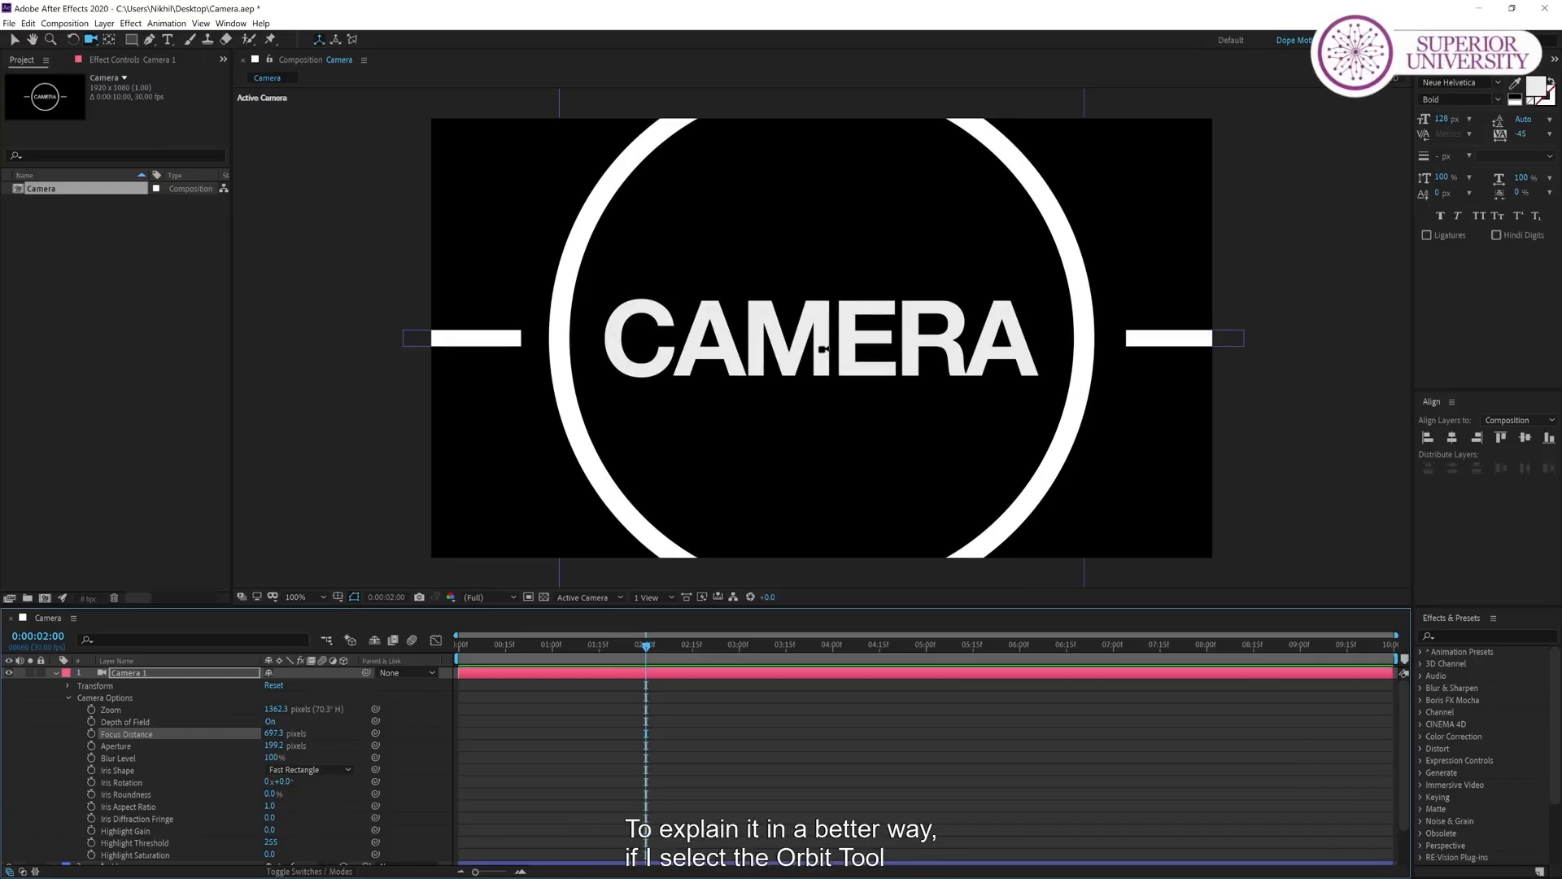
drag(790, 351, 864, 341)
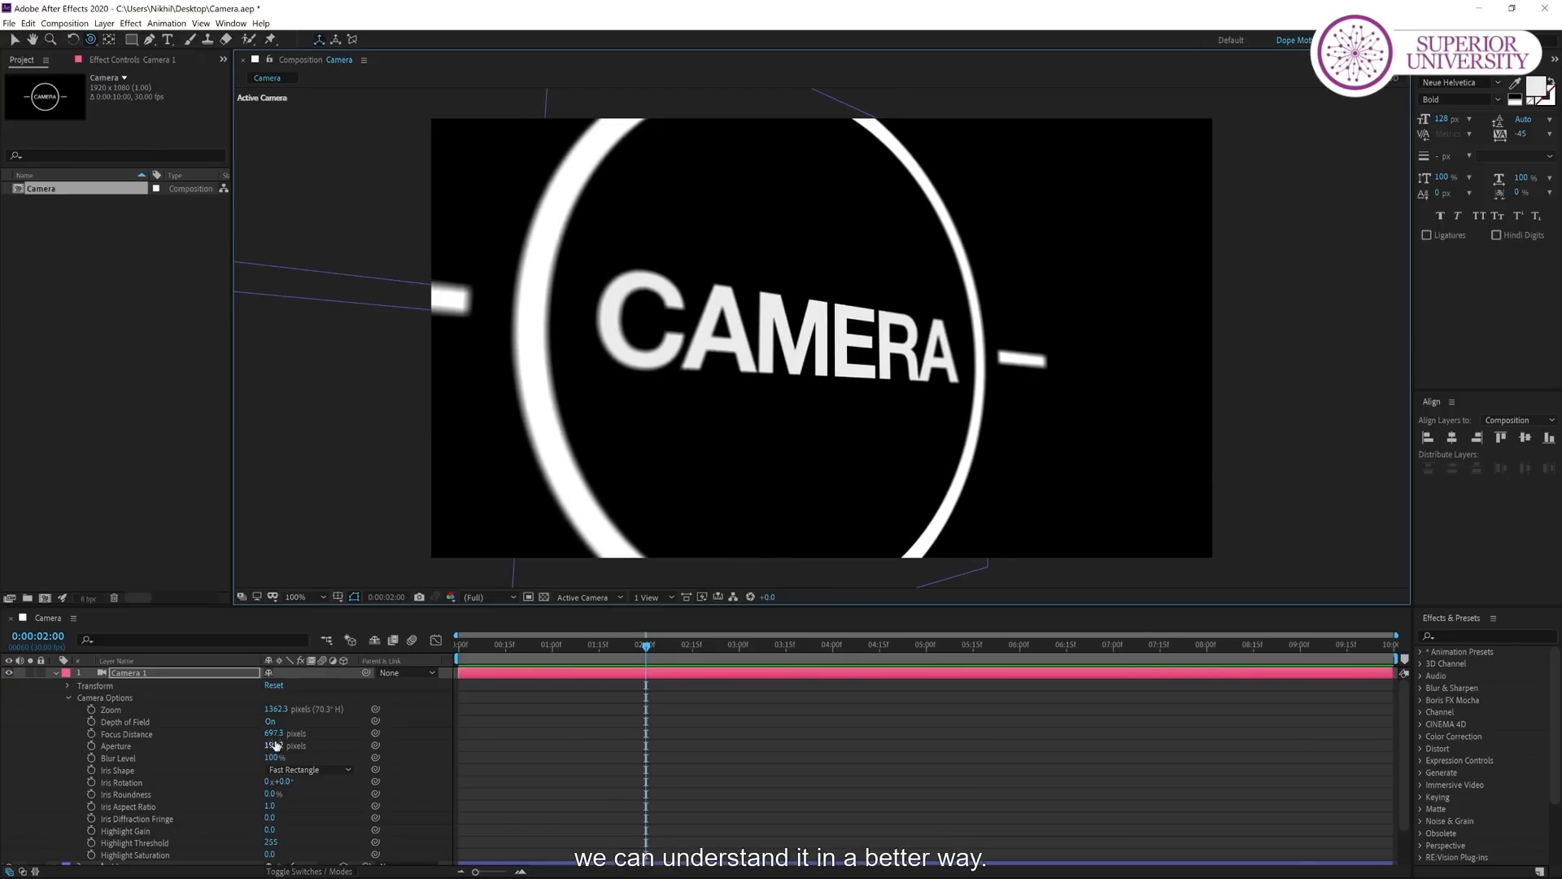
Adjust the camera's lens options to Aperture 390.2 pixels, Focus Distance 659.3 pixels and Blur Level 122%.
drag(272, 746, 428, 745)
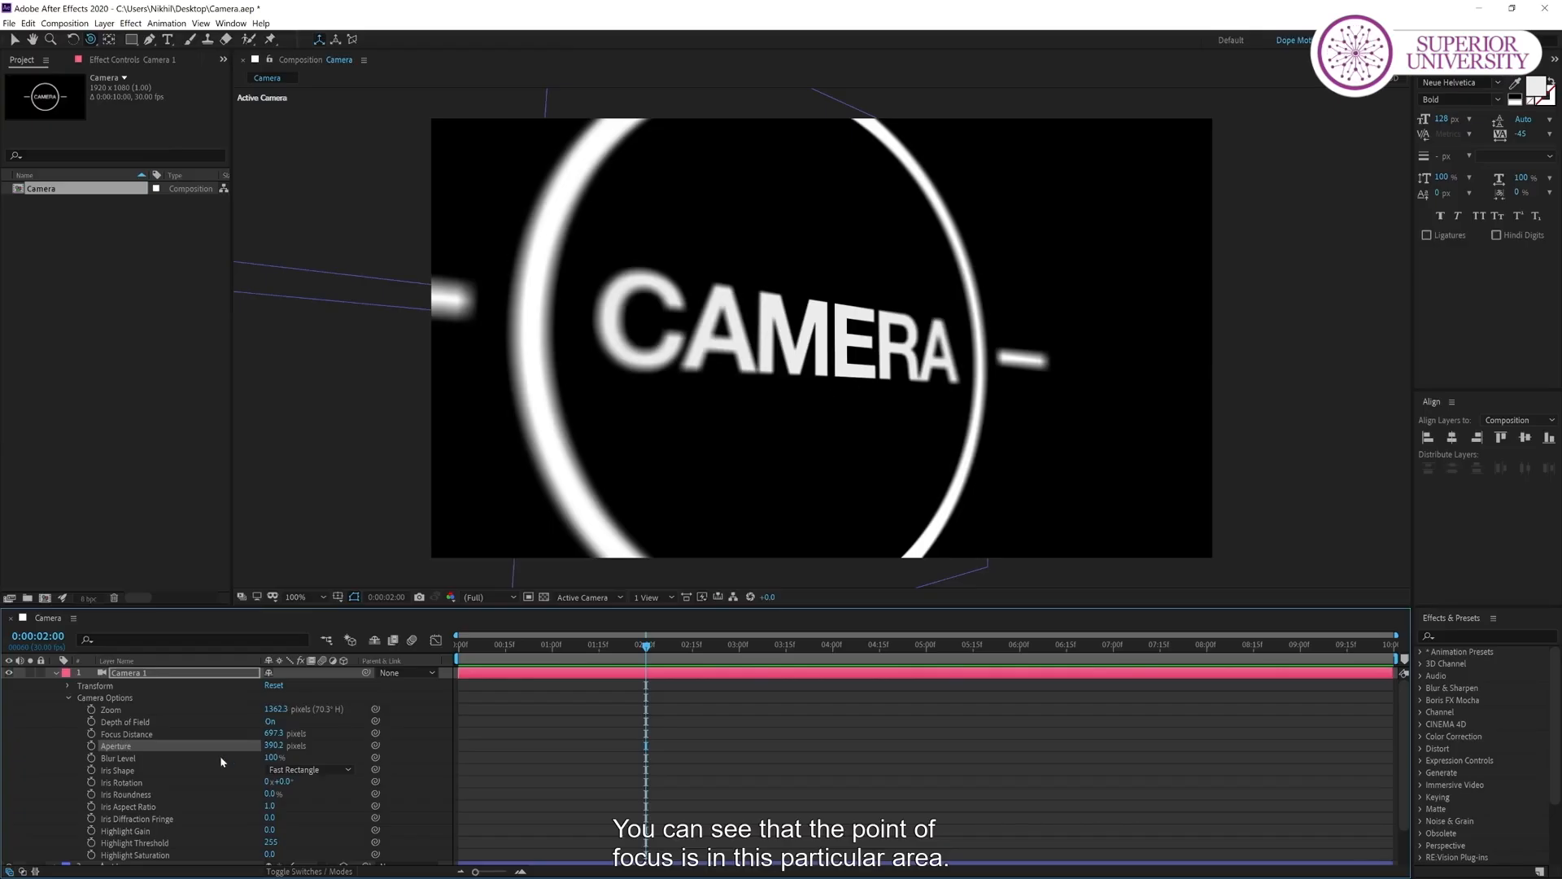
mouse_move(274, 733)
mouse_down()
mouse_move(236, 733)
mouse_move(296, 733)
mouse_up()
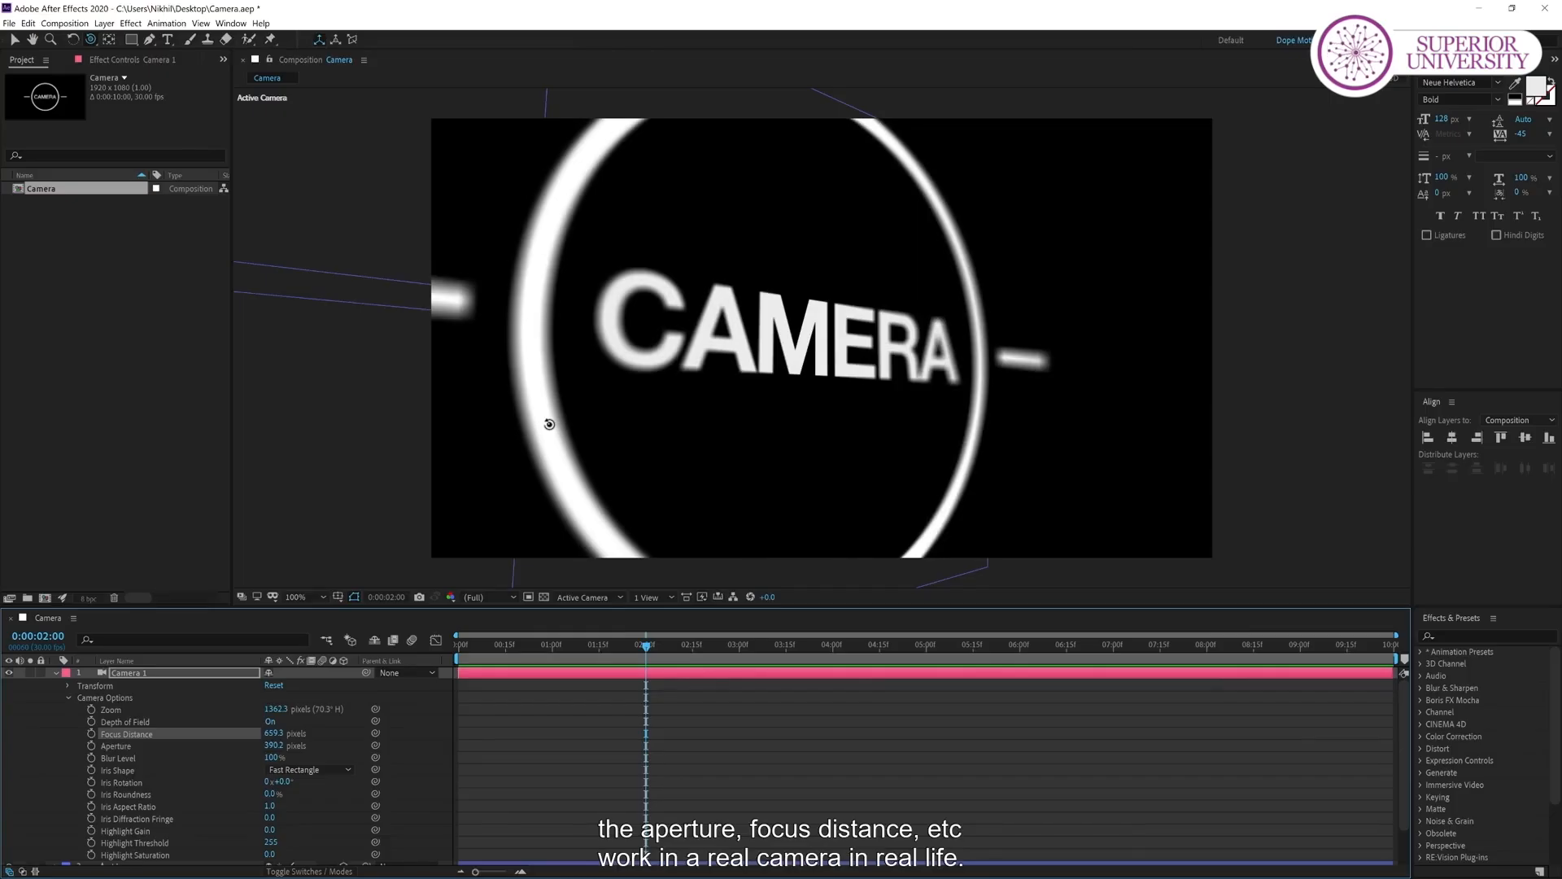
mouse_move(265, 757)
mouse_down()
mouse_move(293, 757)
mouse_move(225, 756)
mouse_move(281, 755)
mouse_up()
Reset the camera's transform and refocus the artwork with a Focus Distance of about 1485.3 pixels.
click(273, 686)
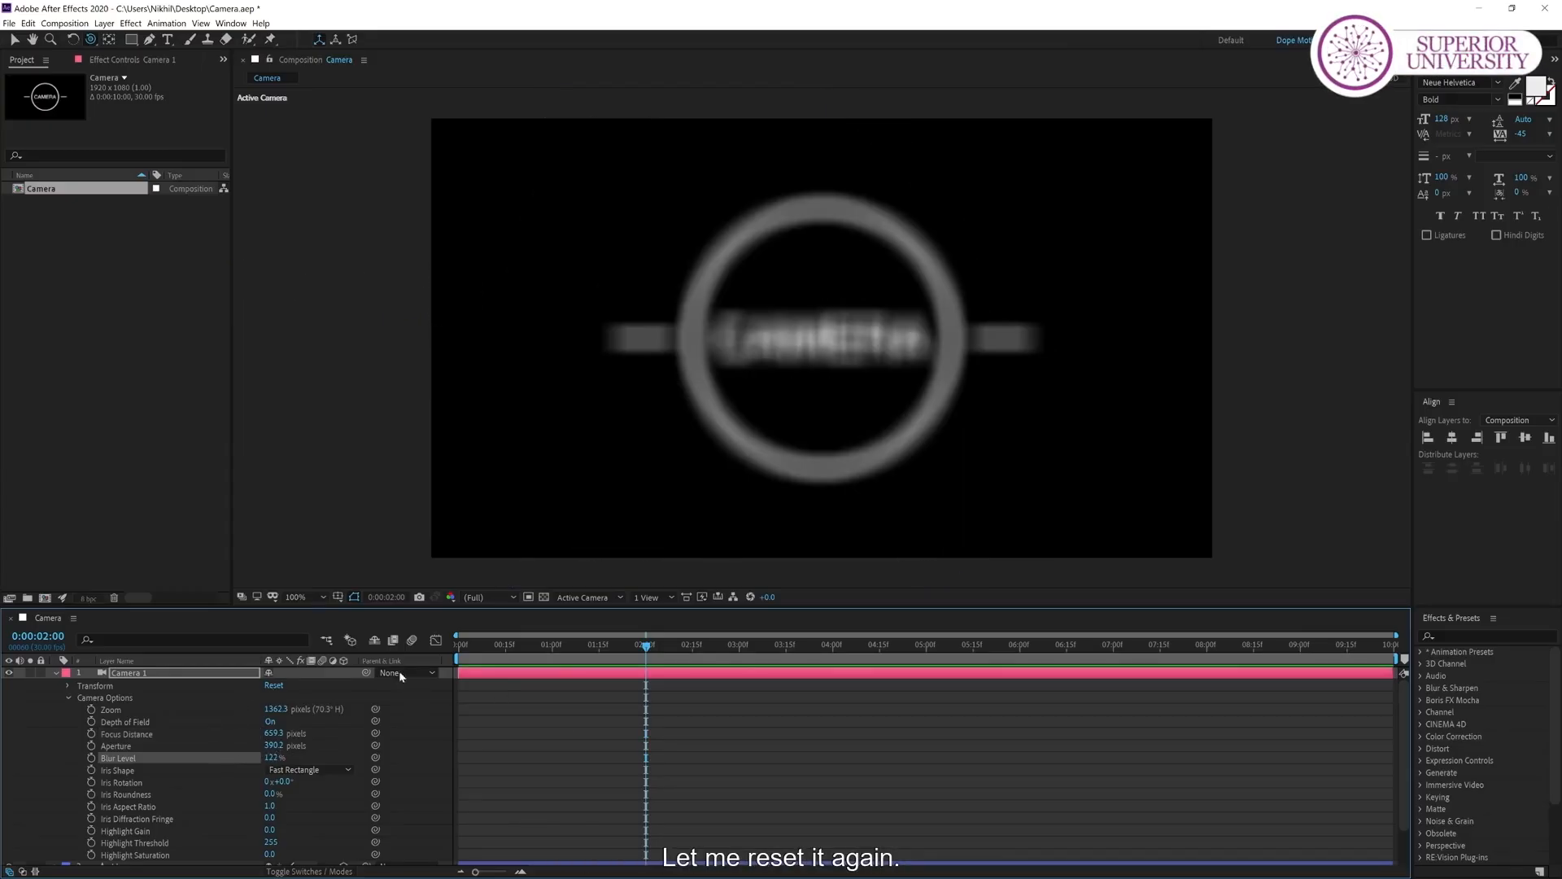
drag(271, 733, 811, 687)
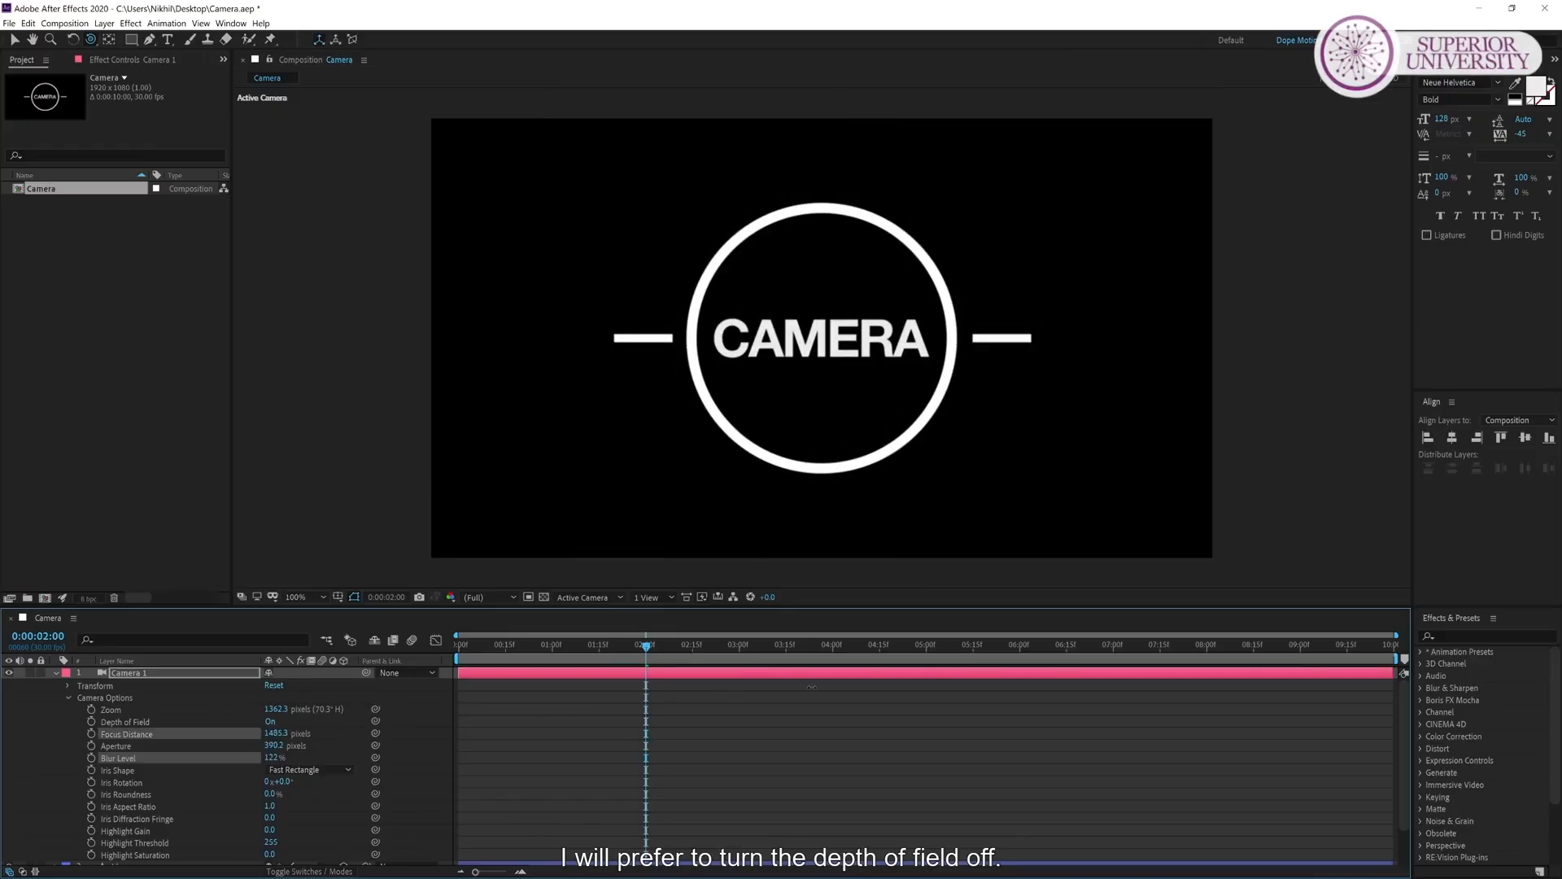
Turn off Depth of Field for the camera and select the Camera 1 layer.
click(270, 721)
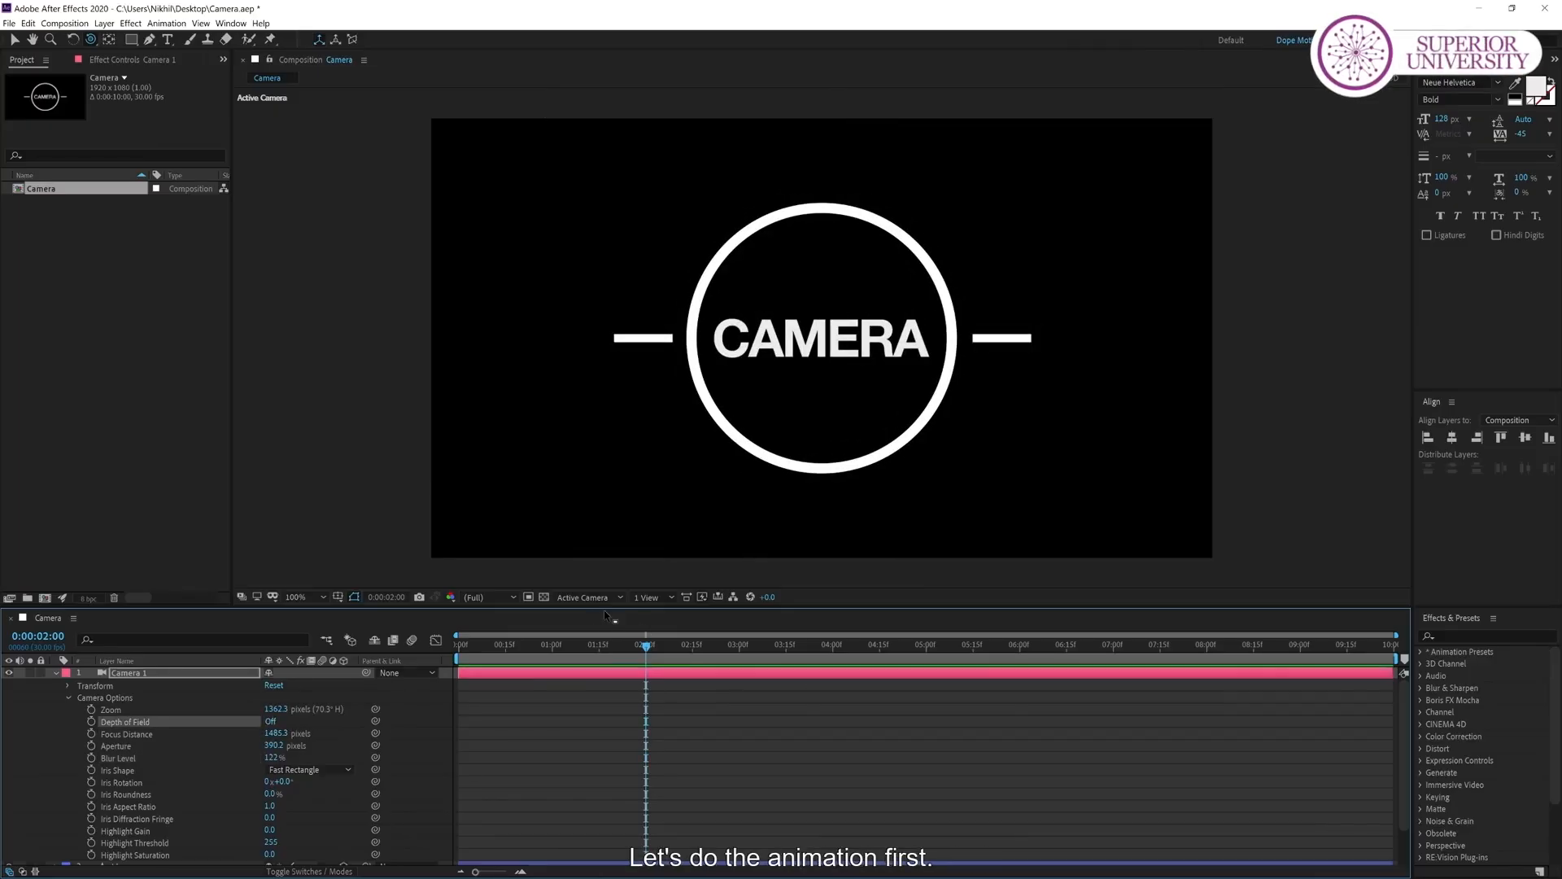
click(129, 675)
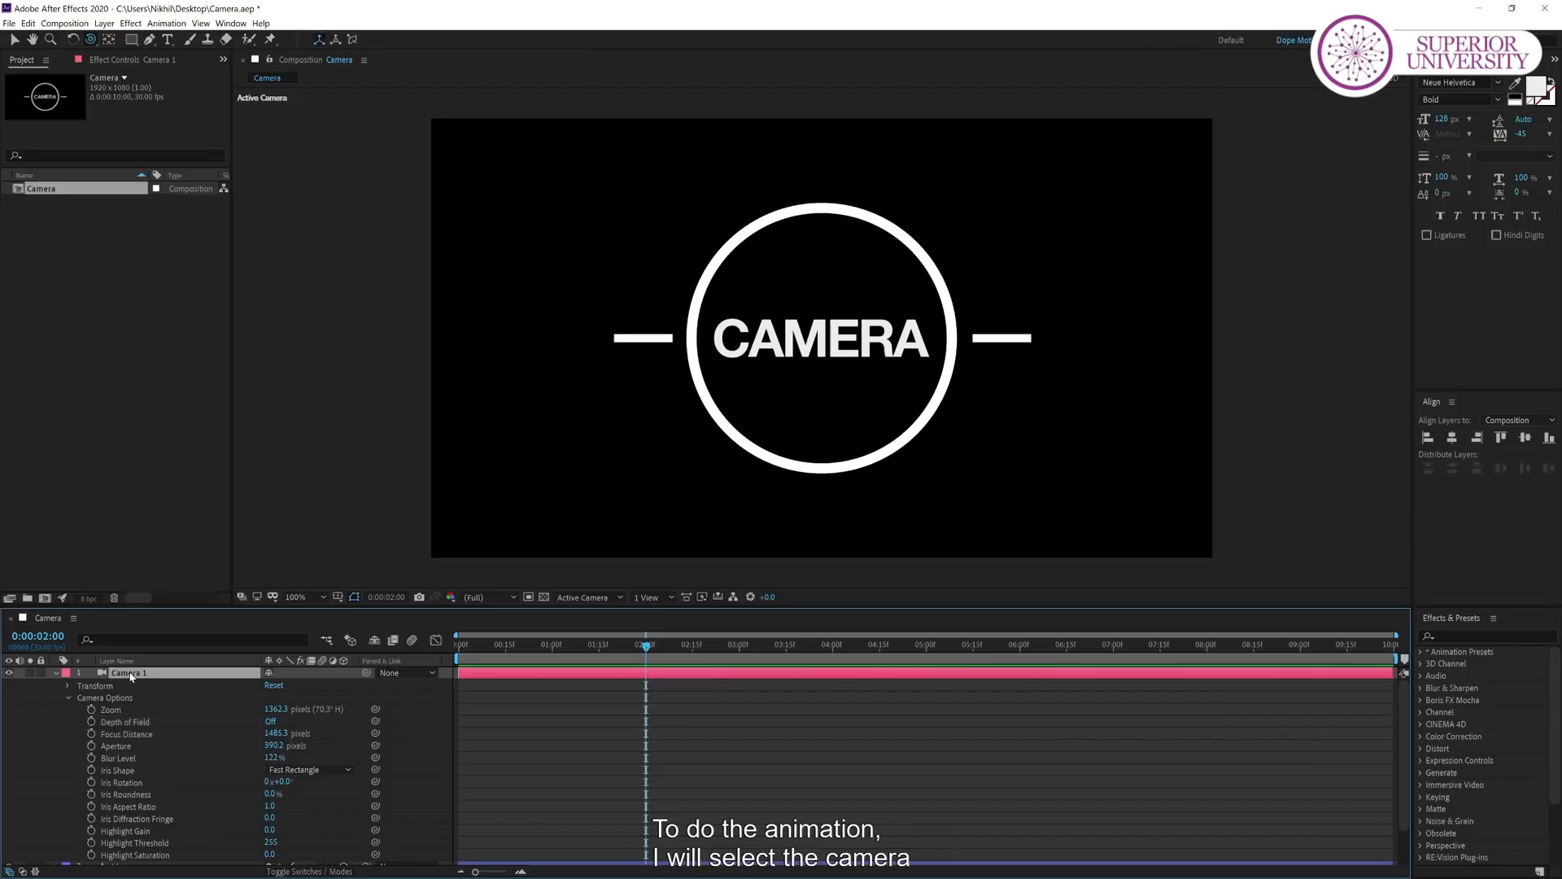
Keyframe Camera 1's Position from Z -40.3 at 0:00 to Z -1362.3 at 2 seconds.
key(p)
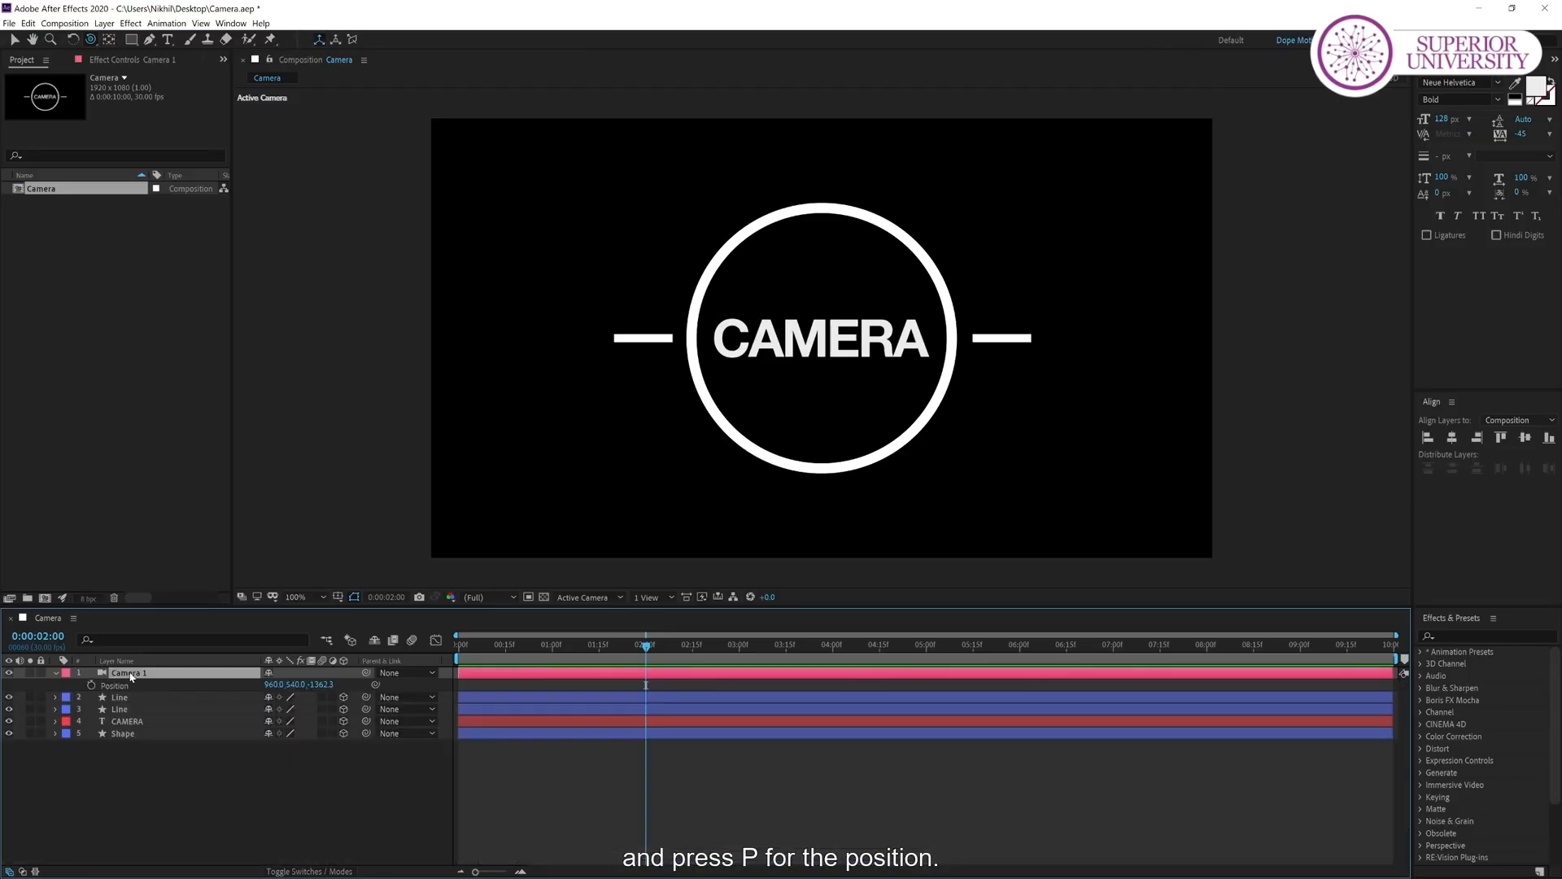
click(91, 686)
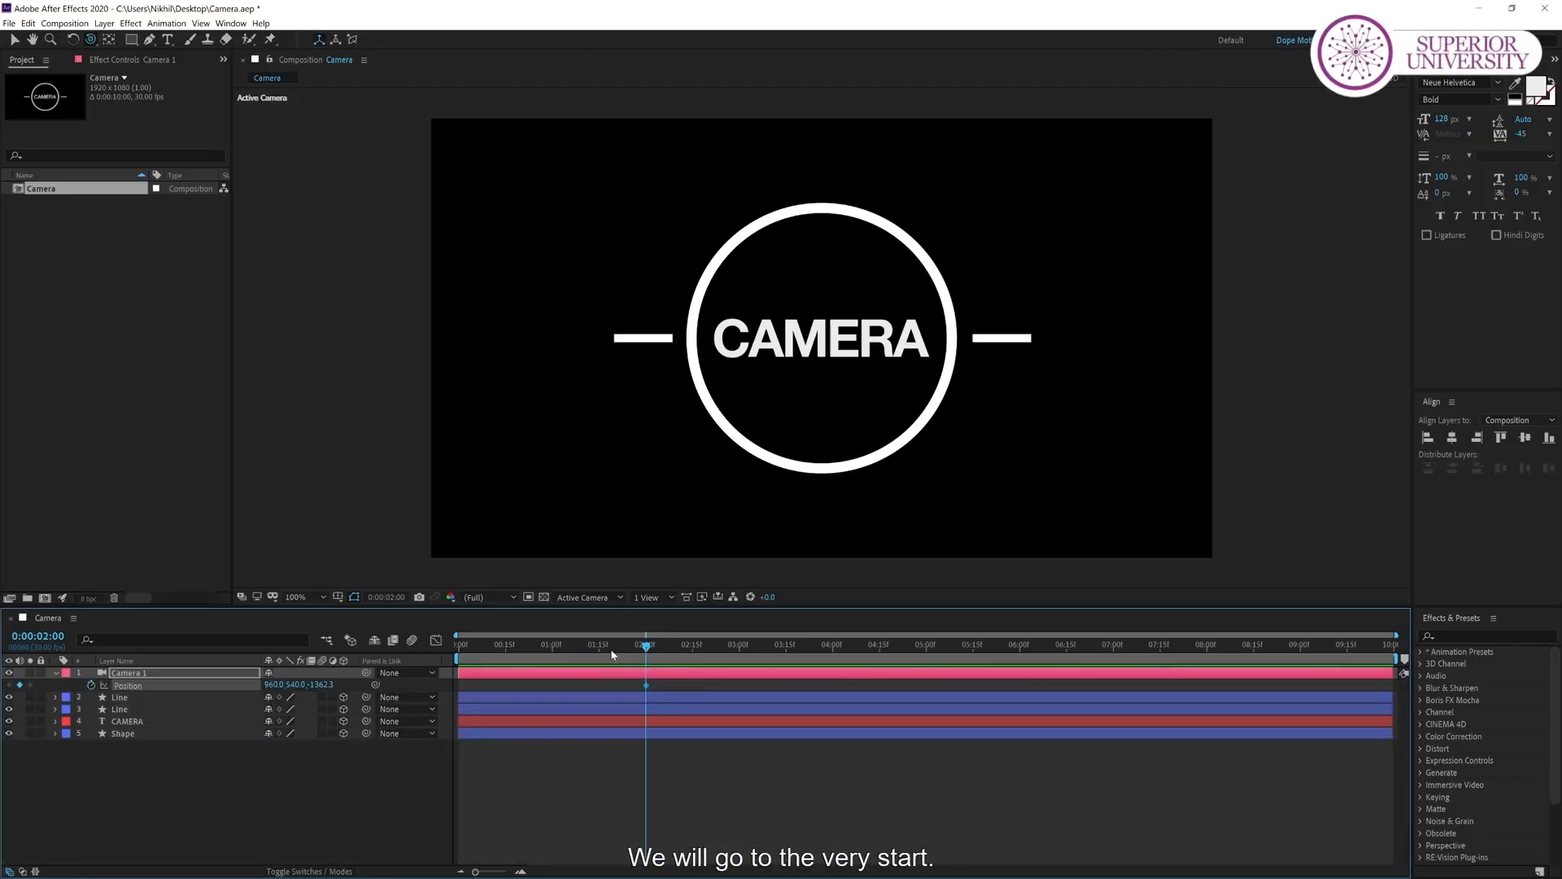
drag(319, 685, 384, 684)
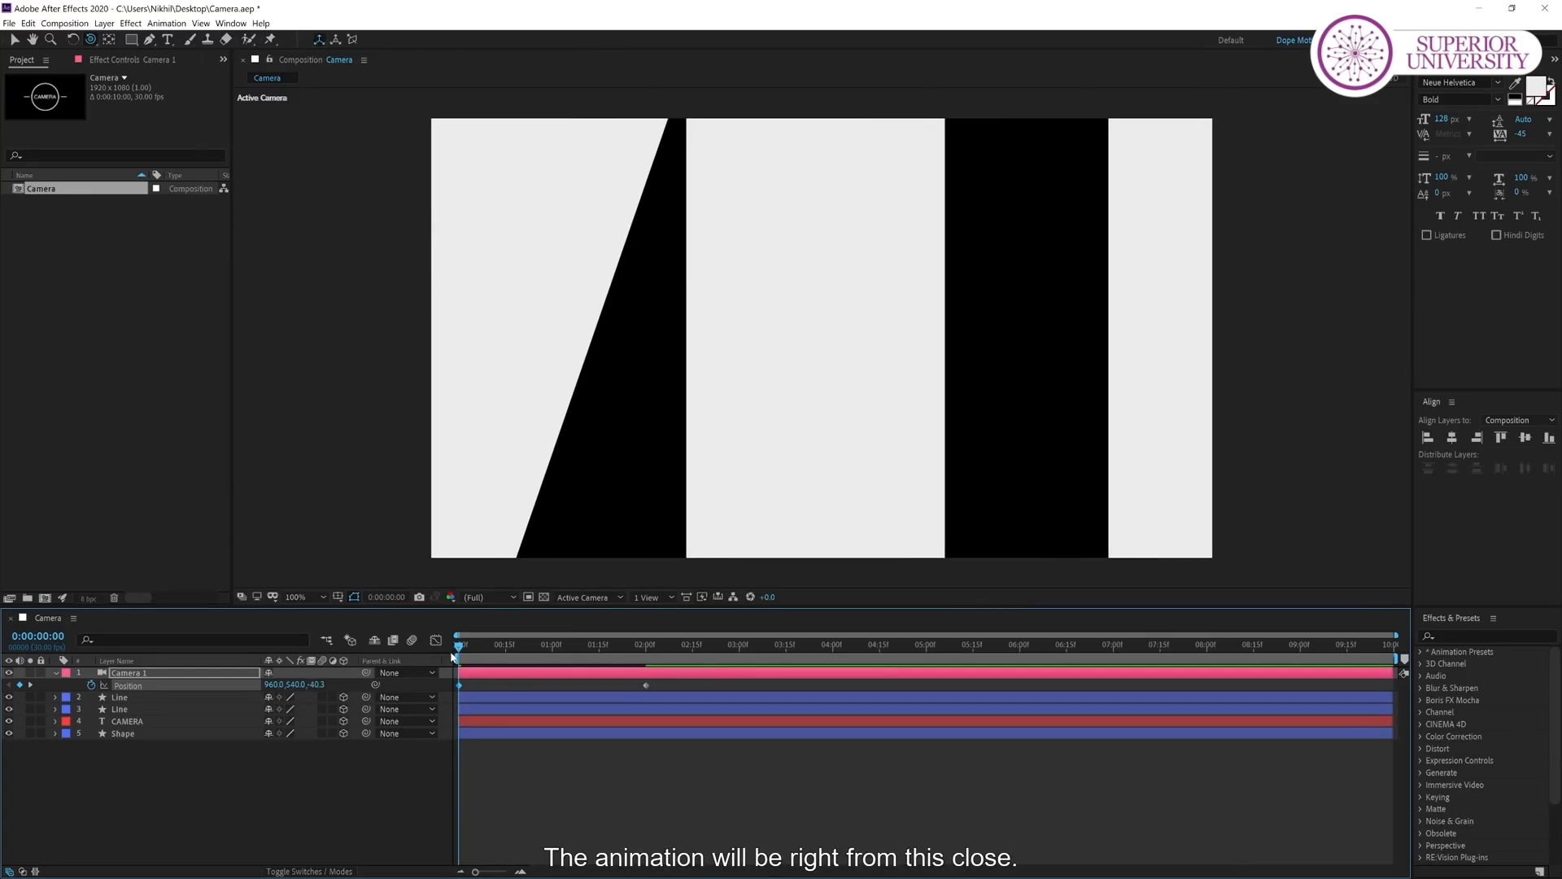
drag(458, 644, 646, 674)
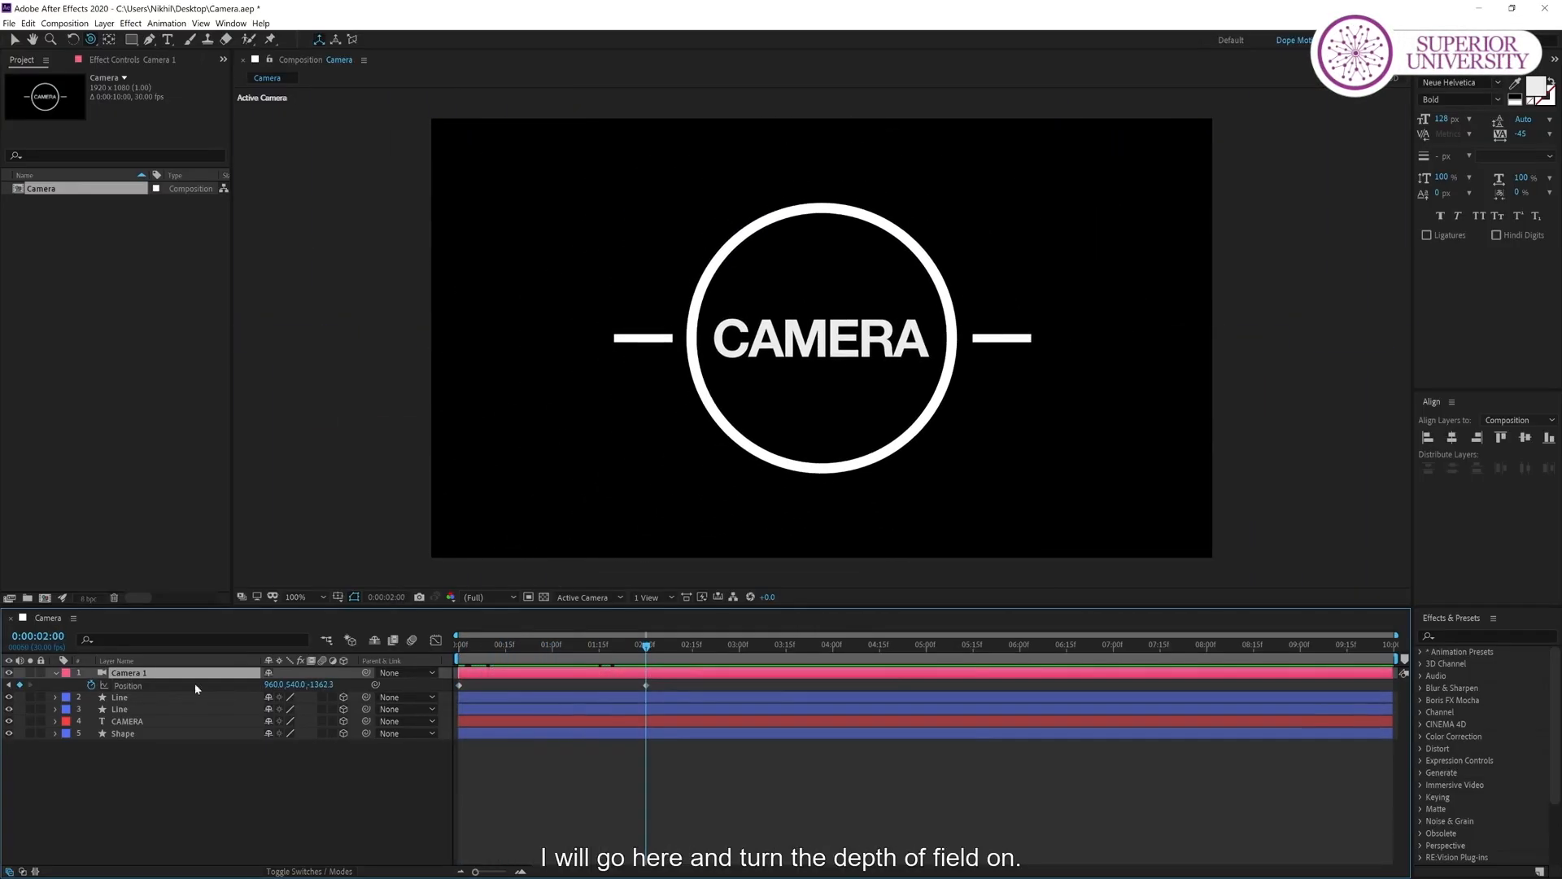
Turn on Depth of Field for Camera 1 and set Aperture to 505.2 pixels and Focus Distance to about 1438.3 pixels.
click(57, 673)
click(57, 674)
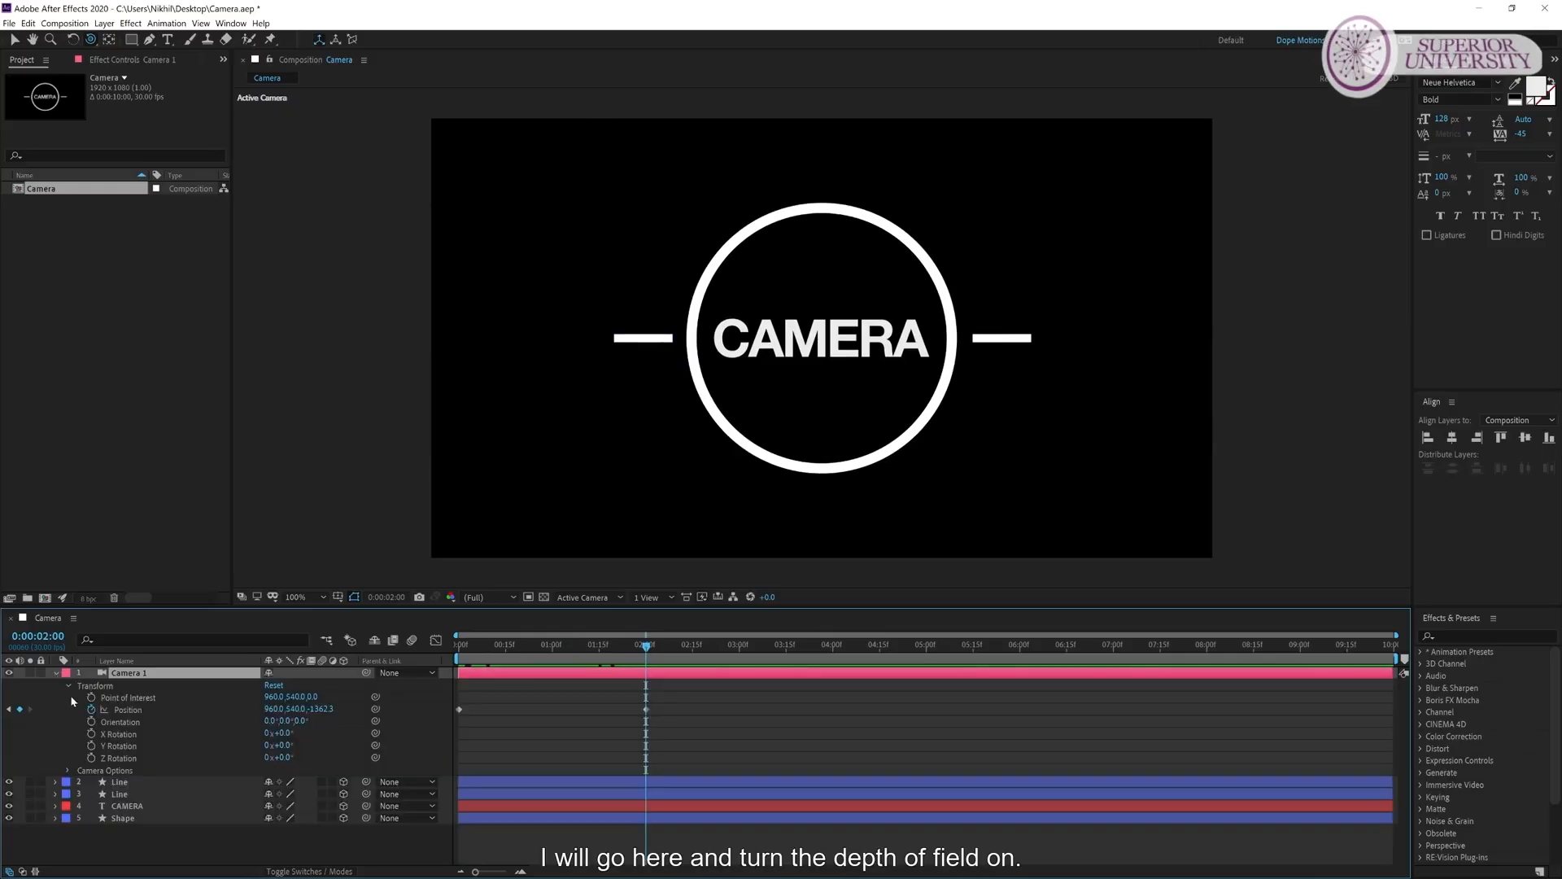
click(67, 686)
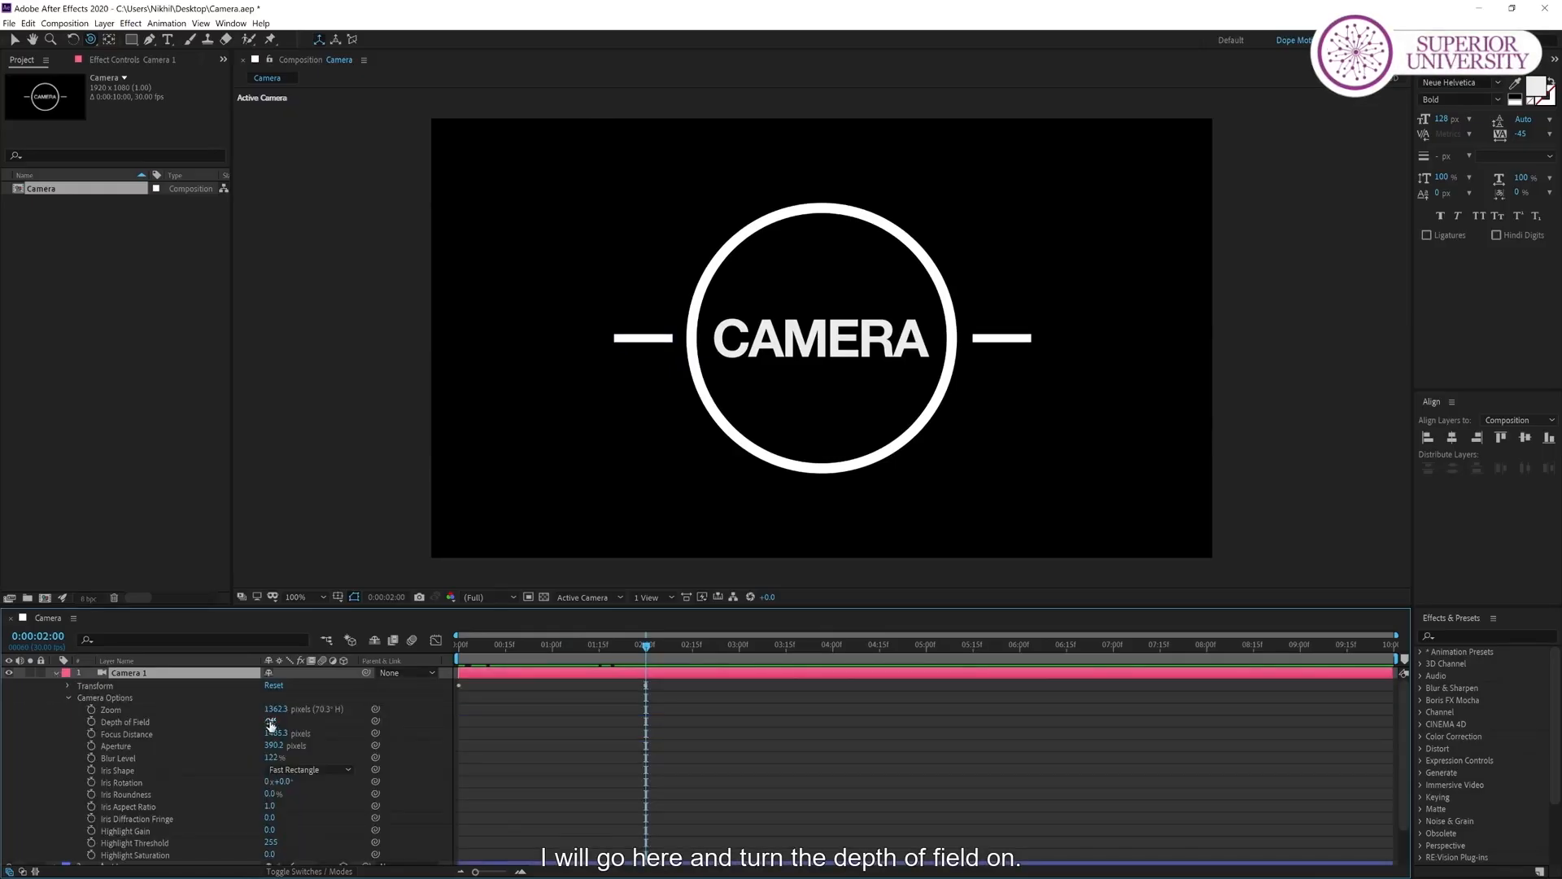
click(271, 722)
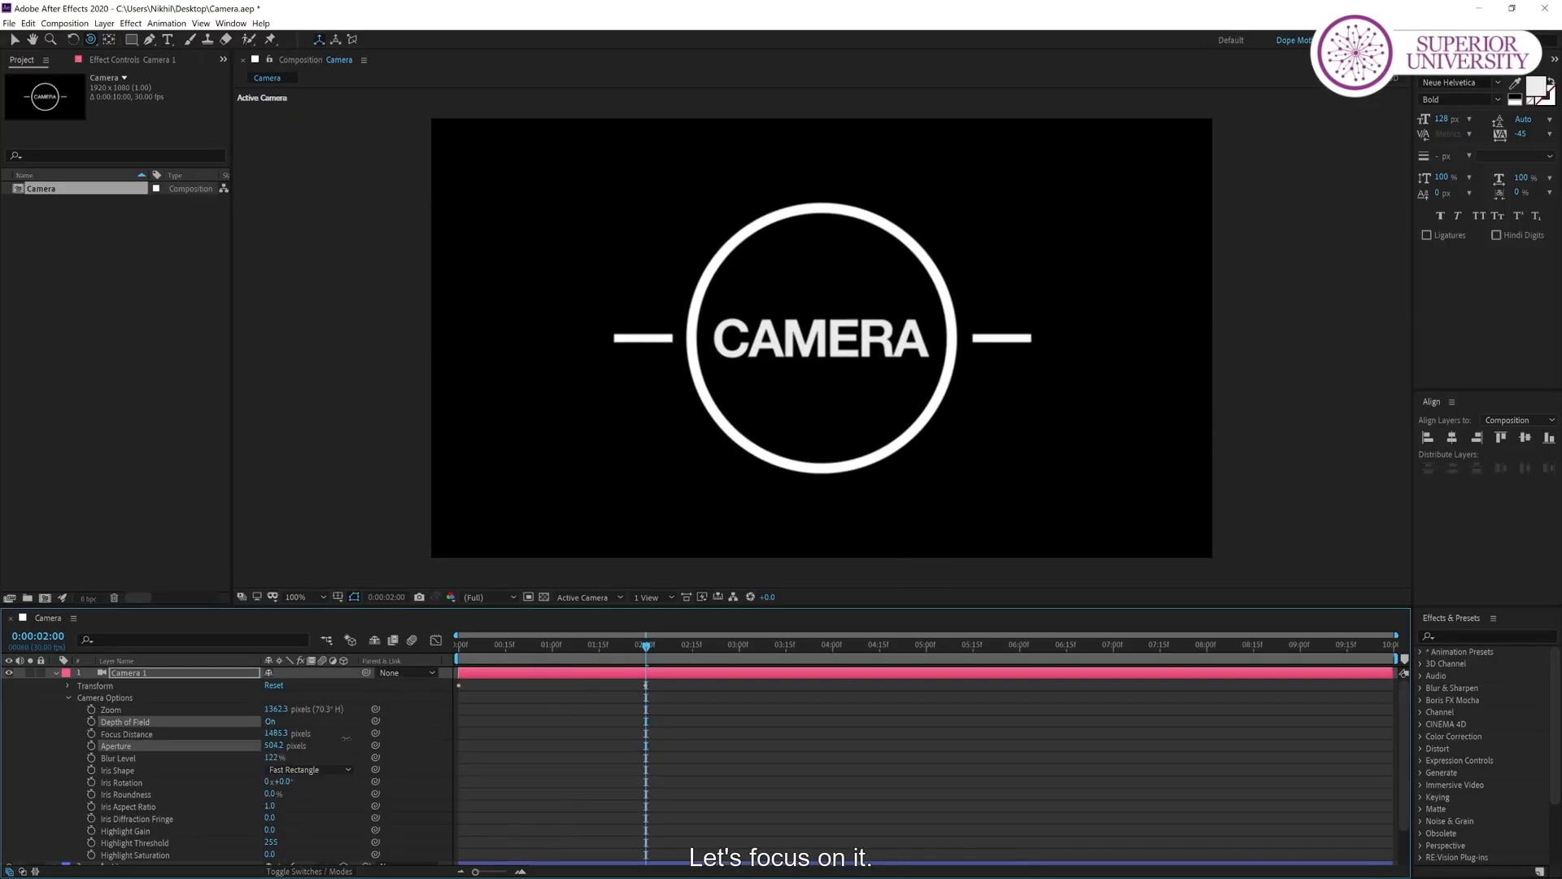
mouse_move(278, 737)
mouse_down()
mouse_move(293, 735)
mouse_move(259, 733)
mouse_up()
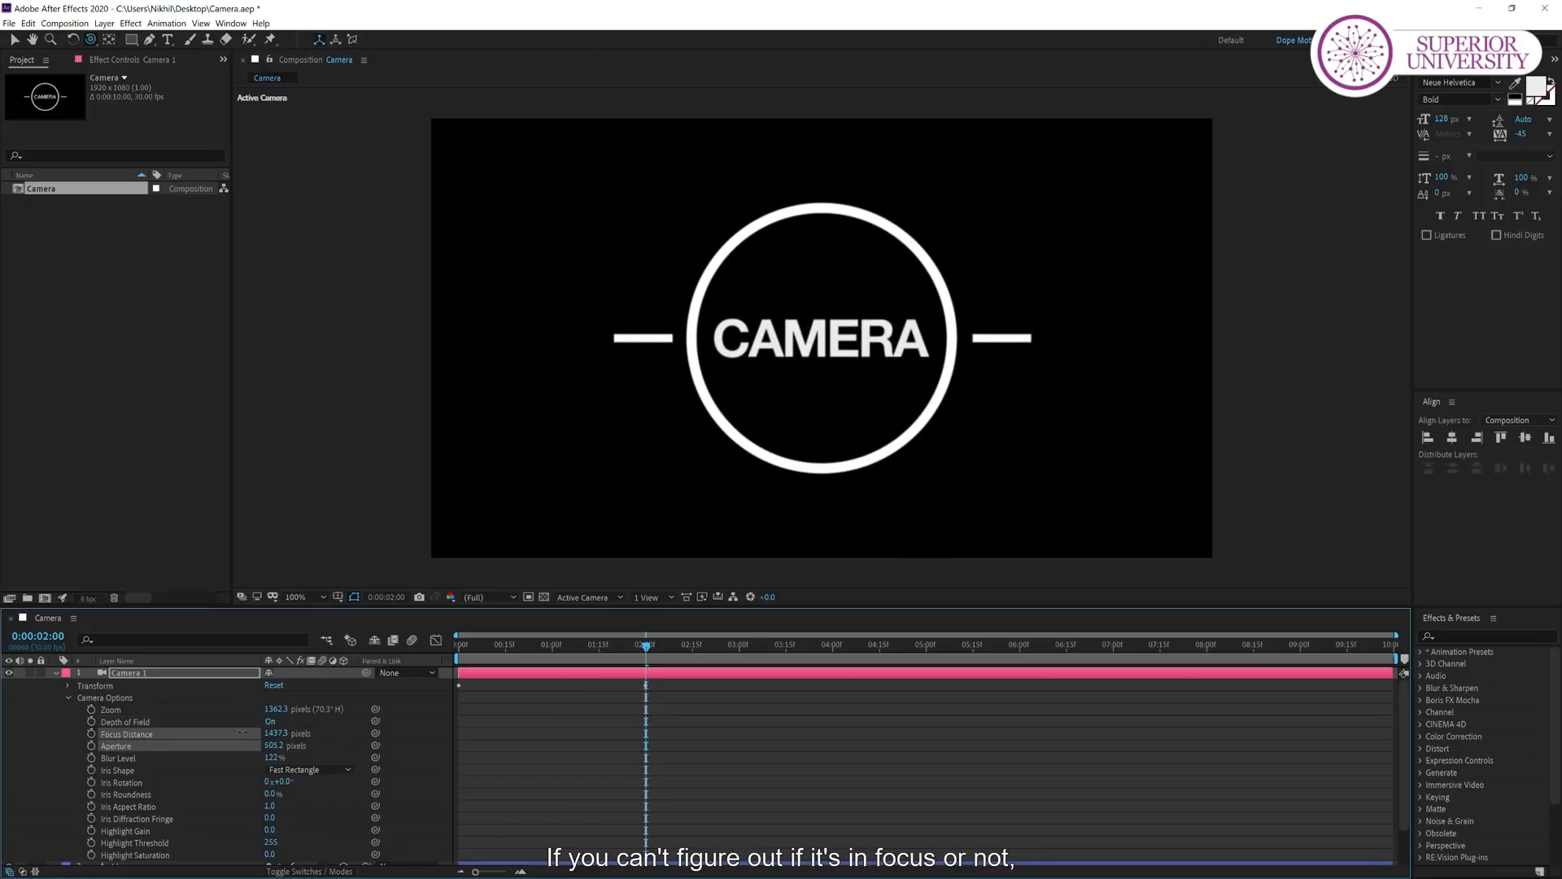
Switch the composition viewer to the 2 Views - Horizontal layout with the Selection tool active.
click(15, 39)
click(647, 598)
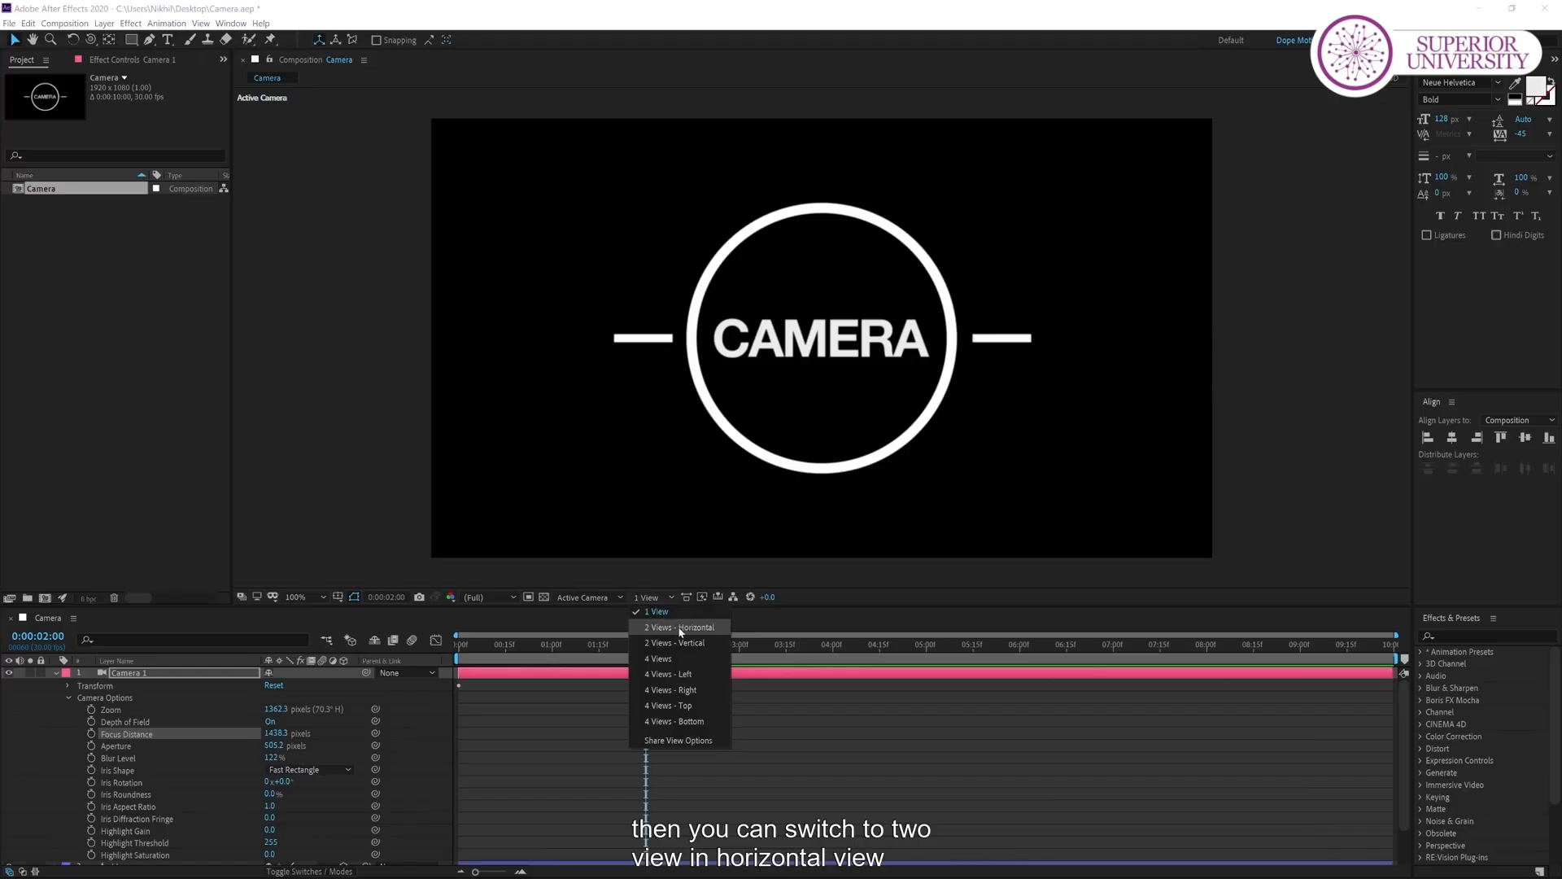
click(678, 634)
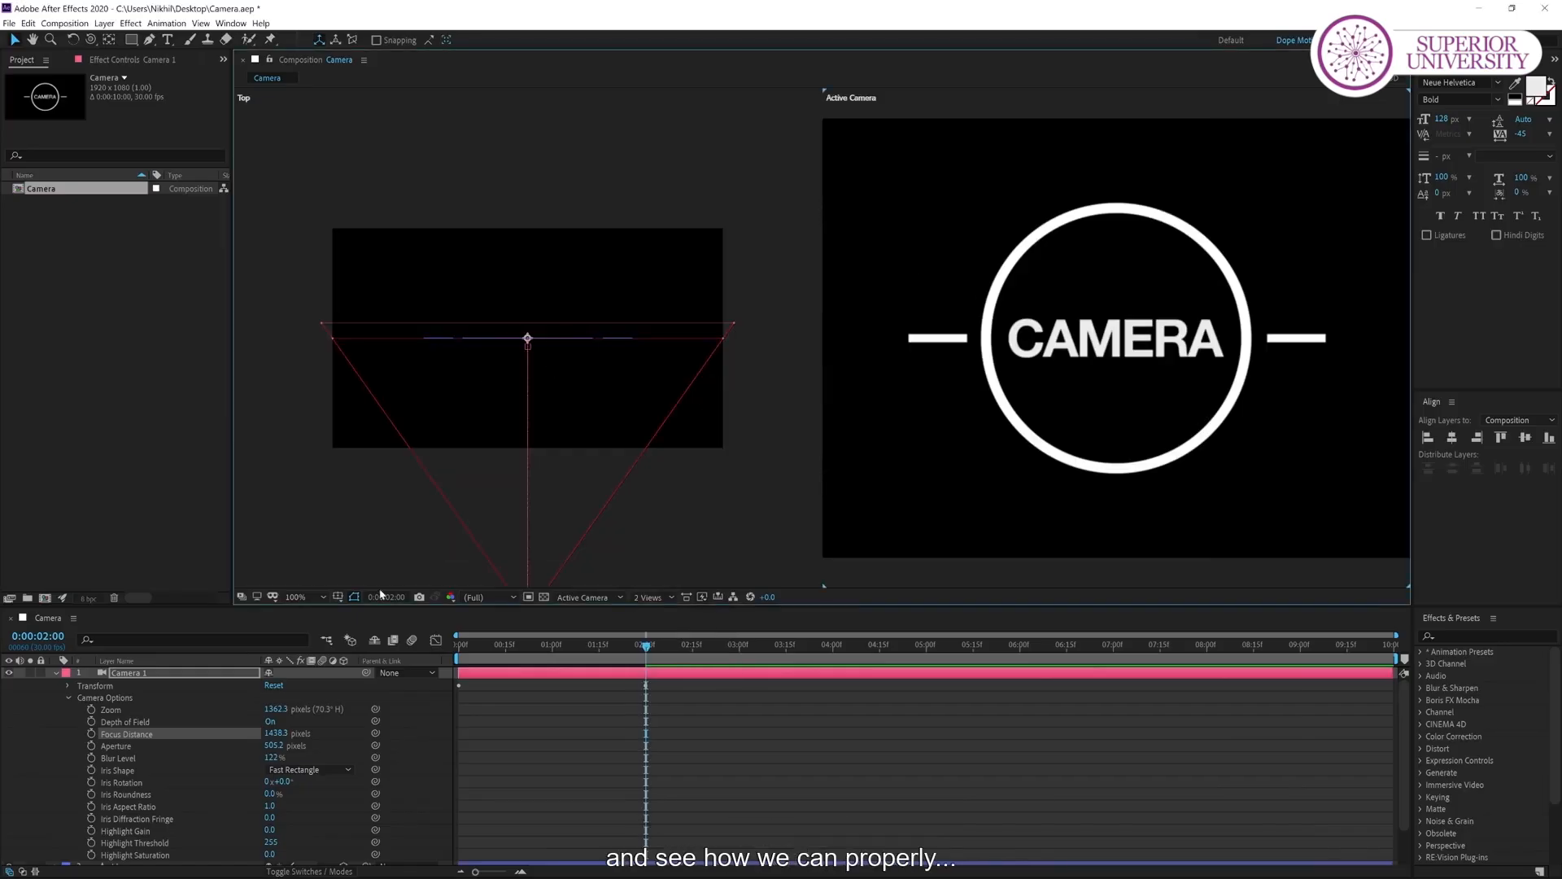
Align the camera's focal plane with the CAMERA text in the Top view by setting Focus Distance to 1361.3 pixels.
drag(279, 737, 347, 734)
scroll(533, 342, up, 3)
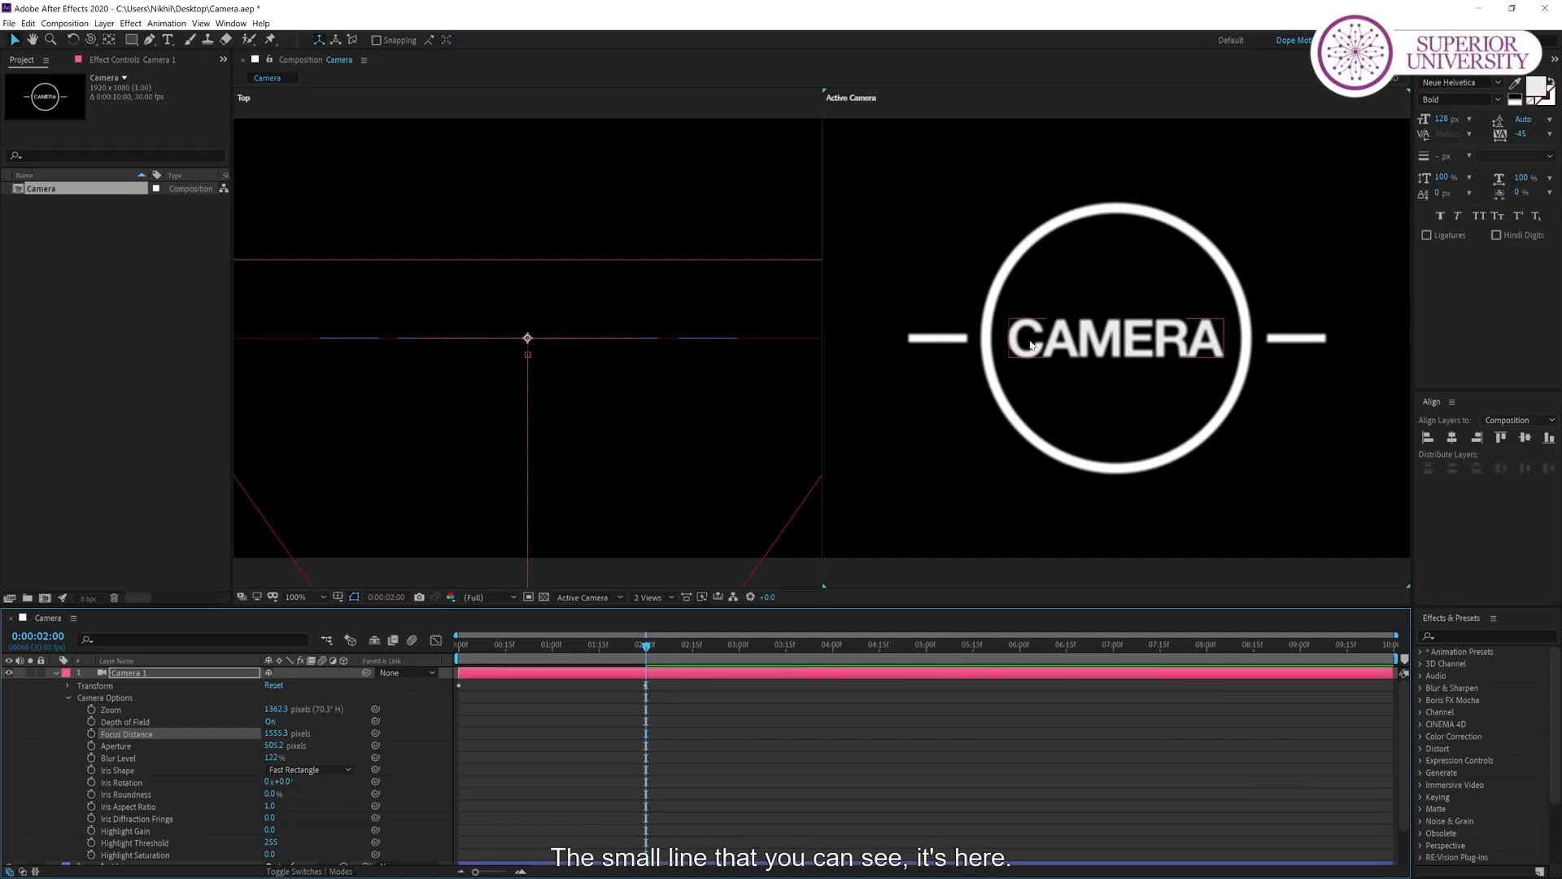
click(614, 339)
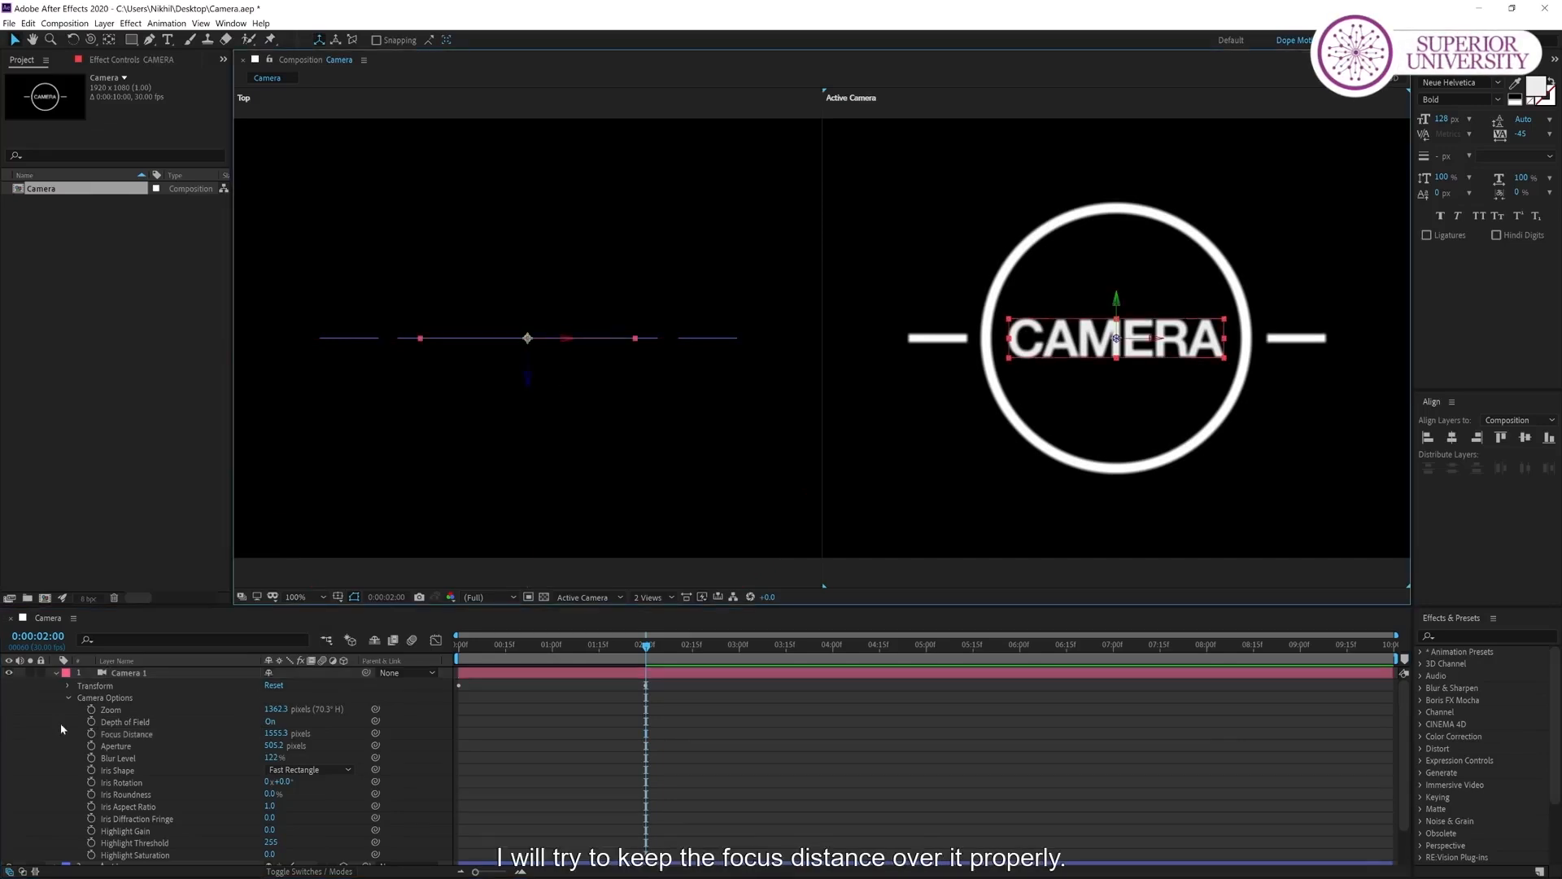
click(127, 733)
drag(277, 734, 163, 746)
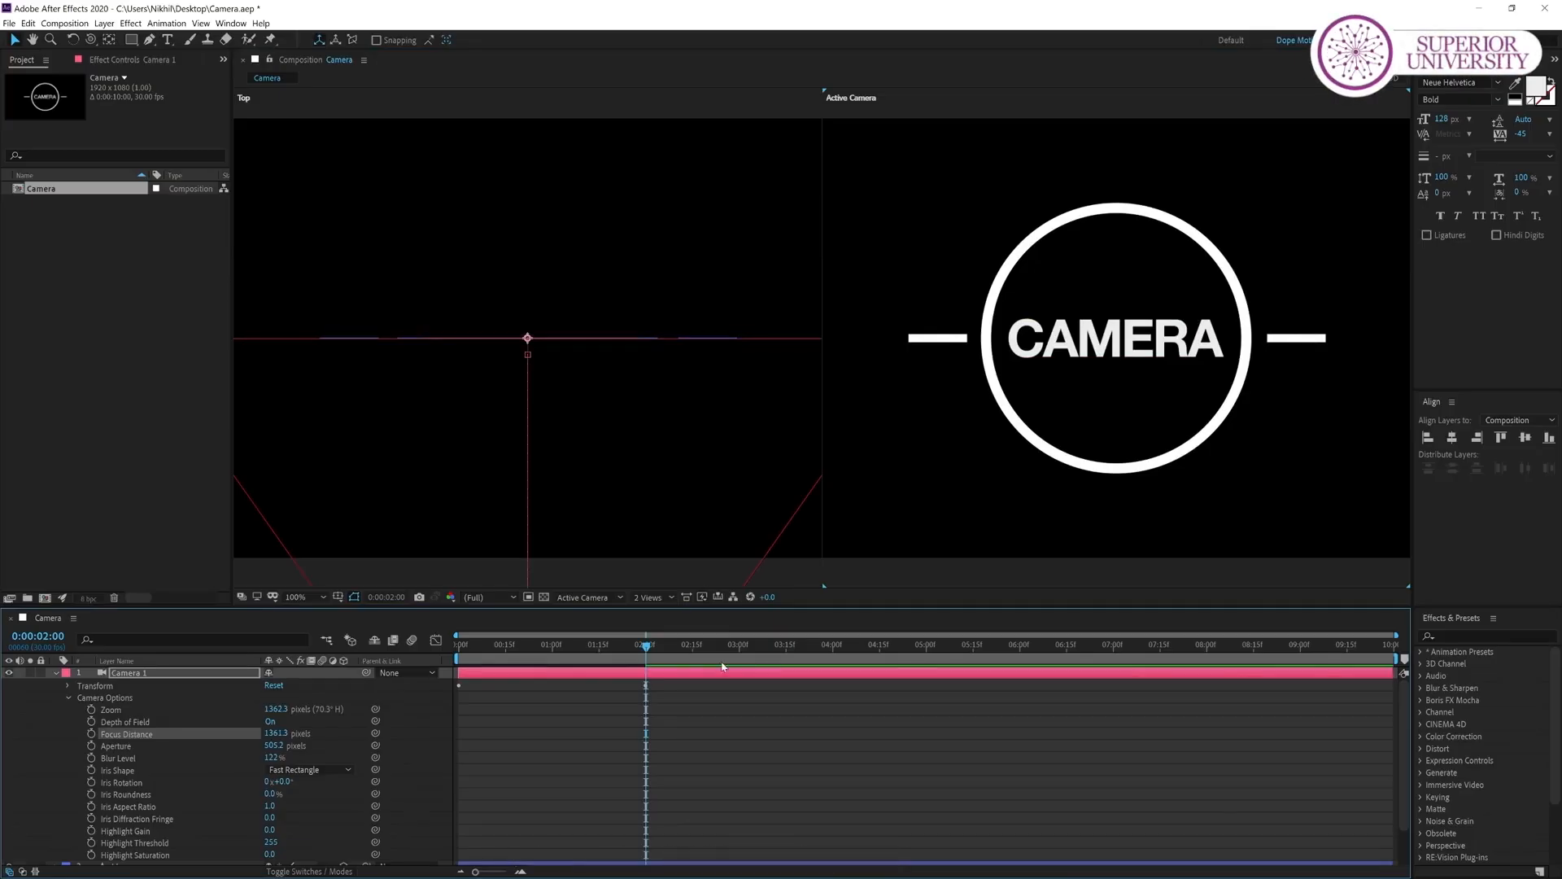
Return the viewer to 1 View and scrub through the camera's focus move, ending at 2 seconds.
click(648, 598)
click(657, 612)
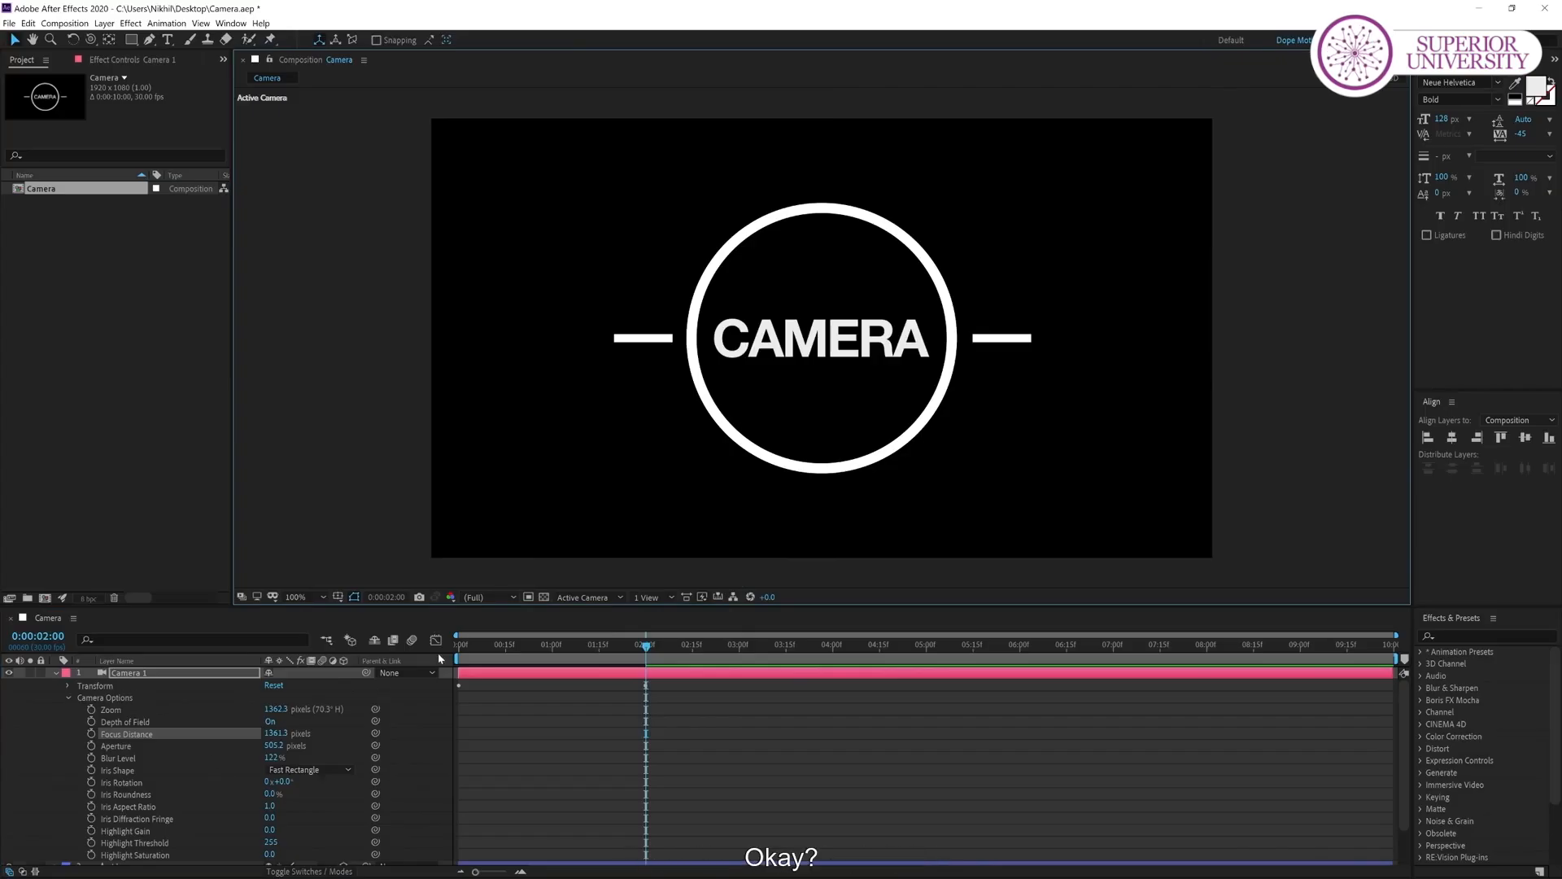
drag(640, 647, 549, 684)
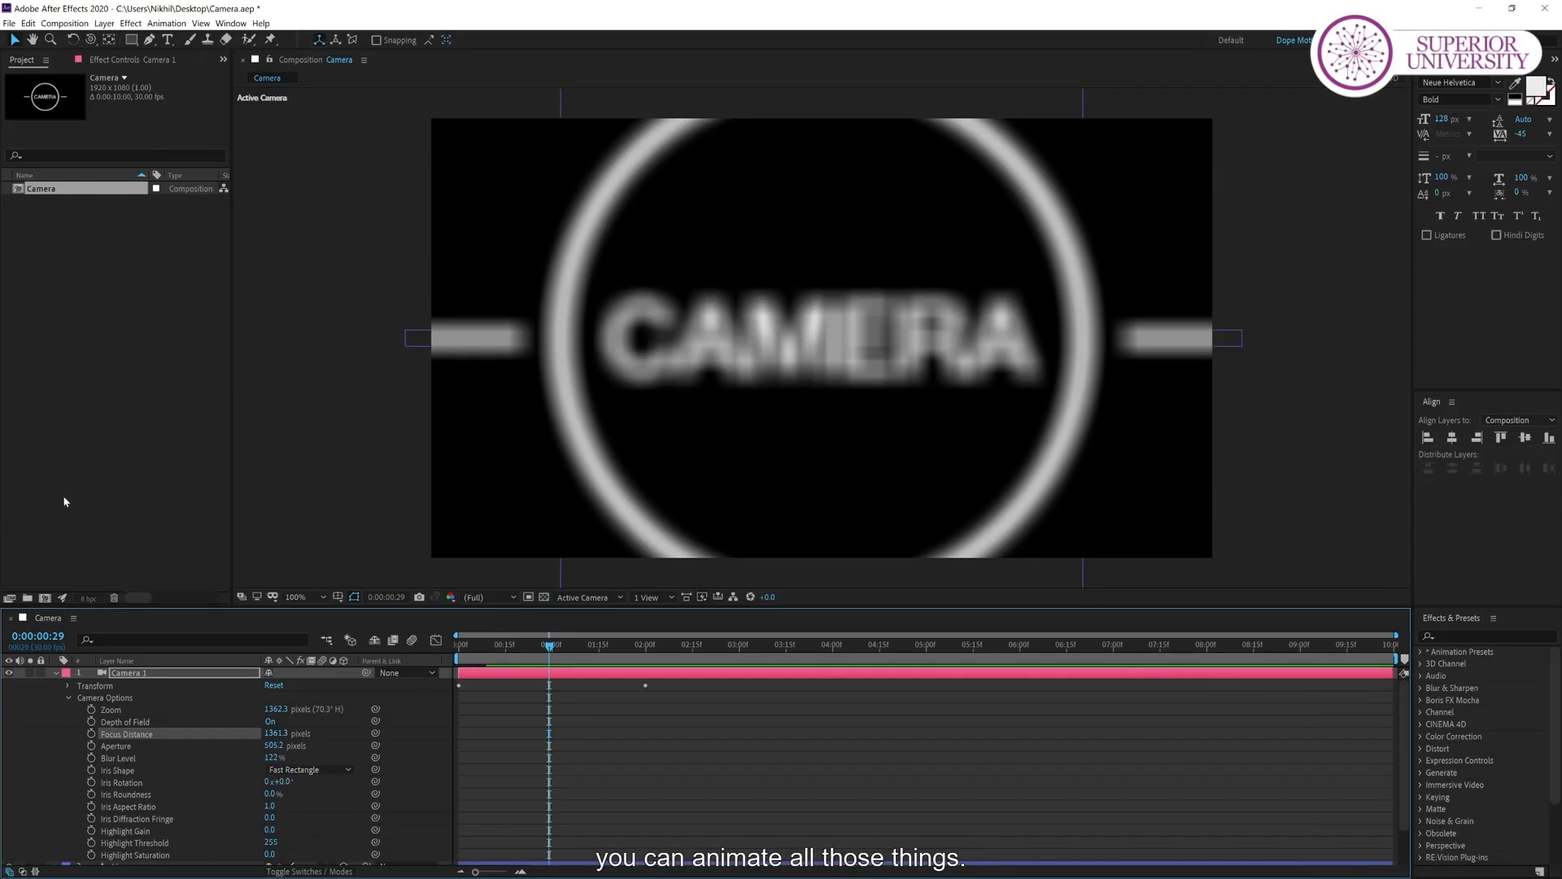
drag(487, 647, 640, 657)
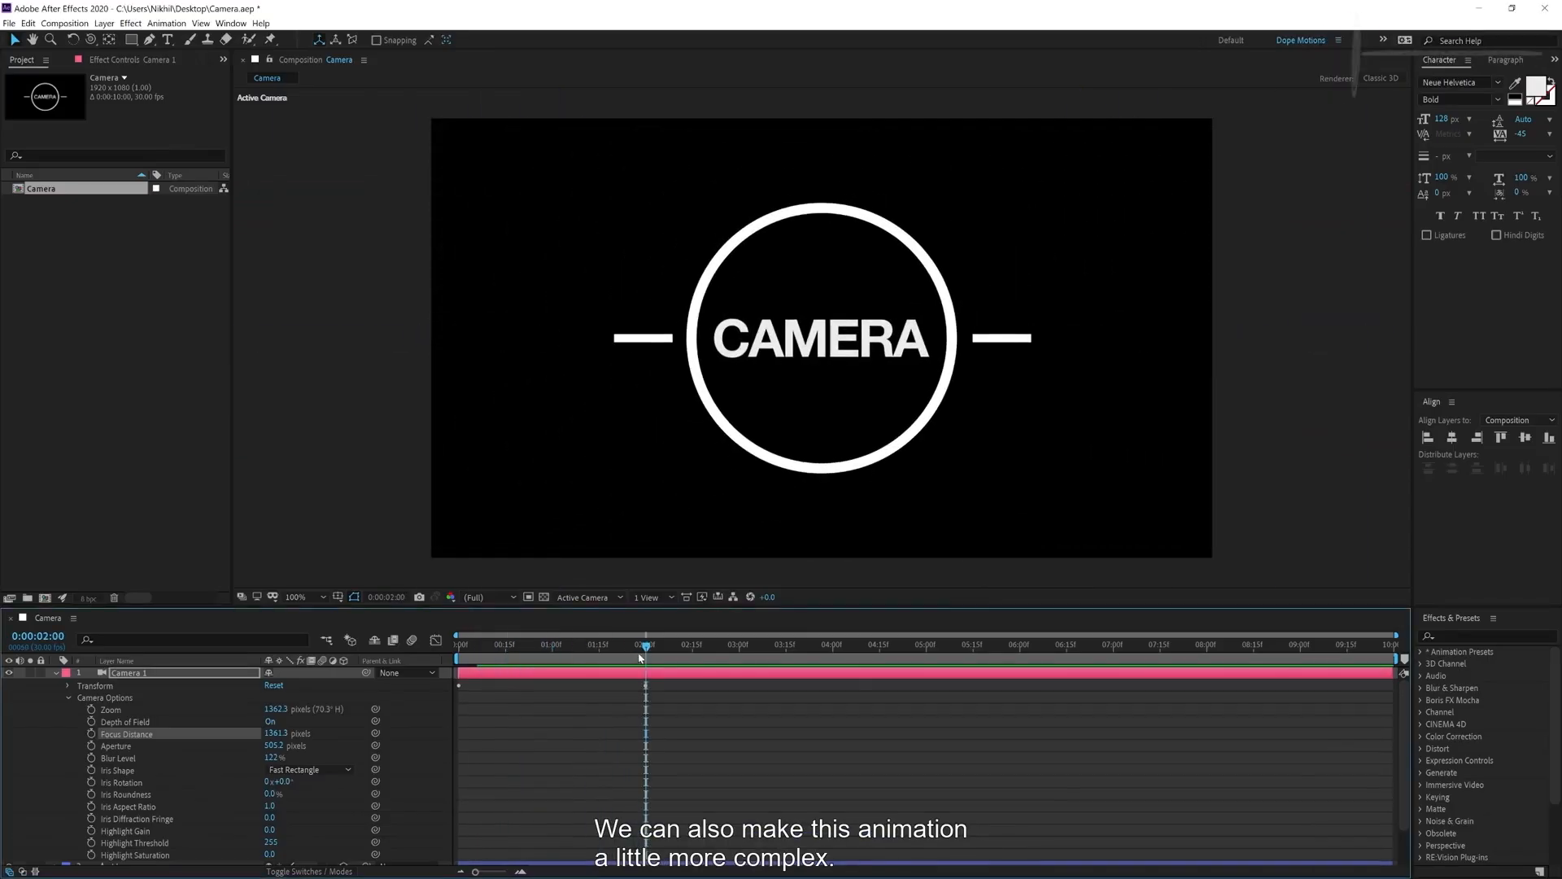
Keyframe Camera 1's Z Rotation from 18° at the start of the timeline to 0° at 2 seconds and scrub through it.
click(155, 674)
key(r)
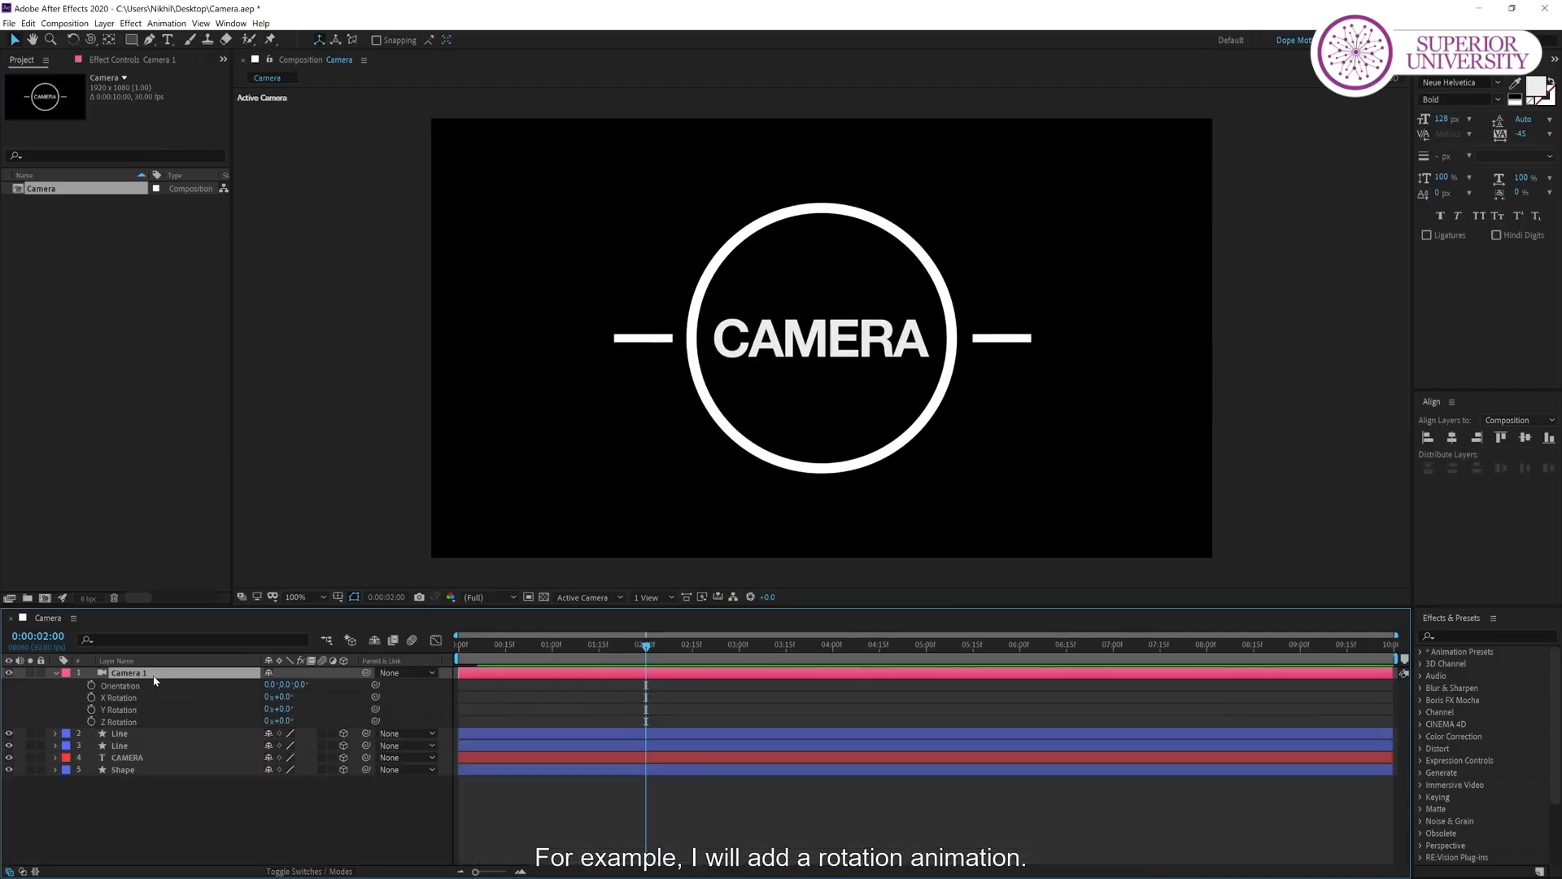
click(91, 722)
drag(645, 646, 537, 656)
drag(290, 721, 437, 722)
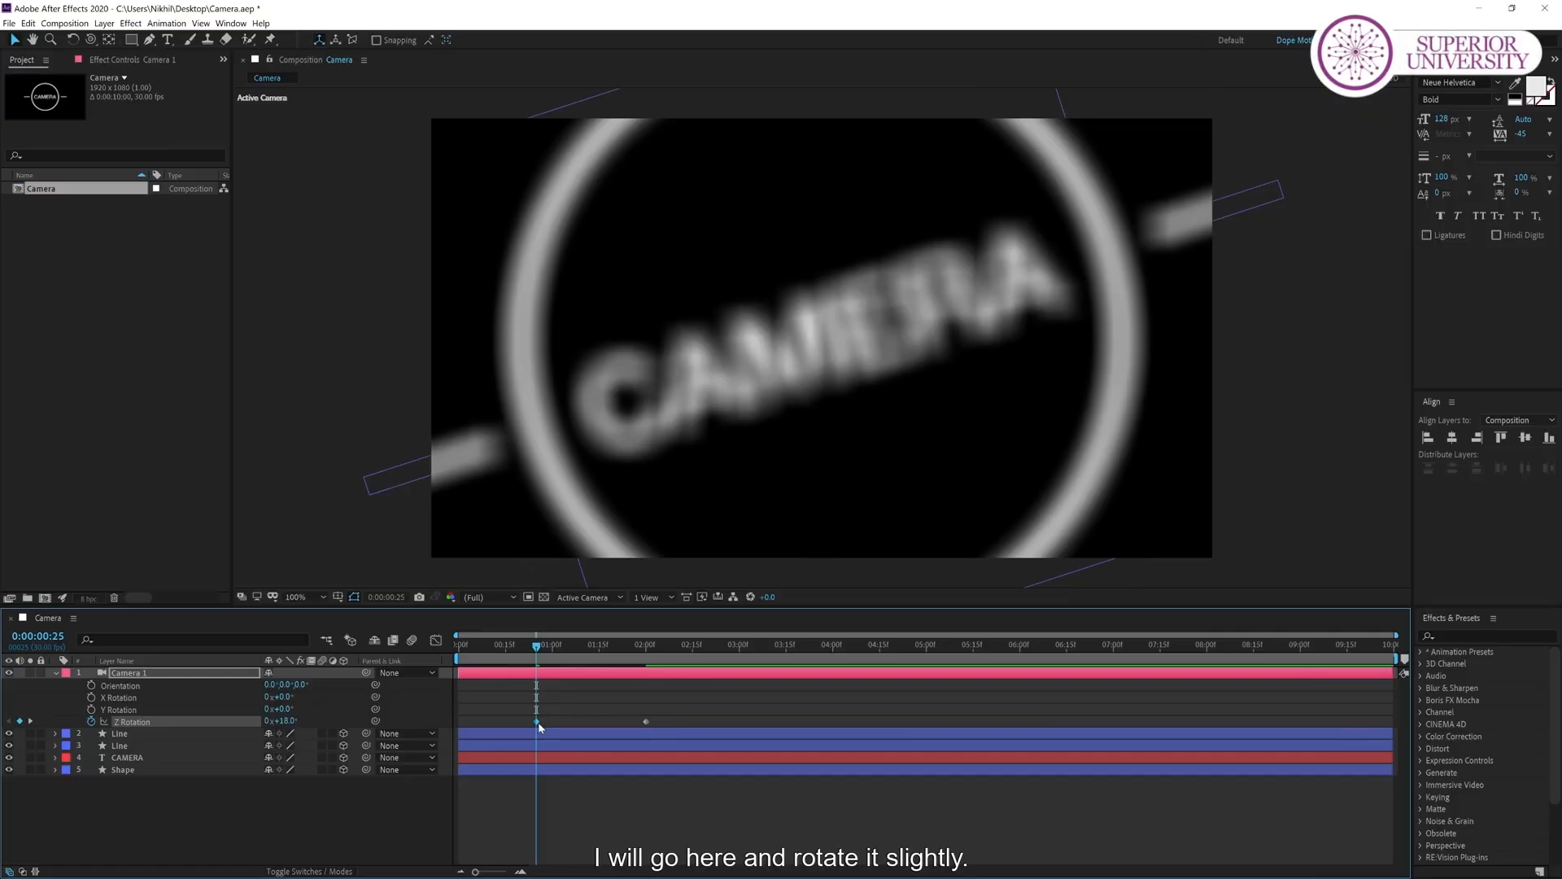
drag(538, 721, 463, 721)
drag(461, 646, 611, 651)
Duplicate the Shape ring layer and move the copy toward the camera to Z position -471.
click(132, 770)
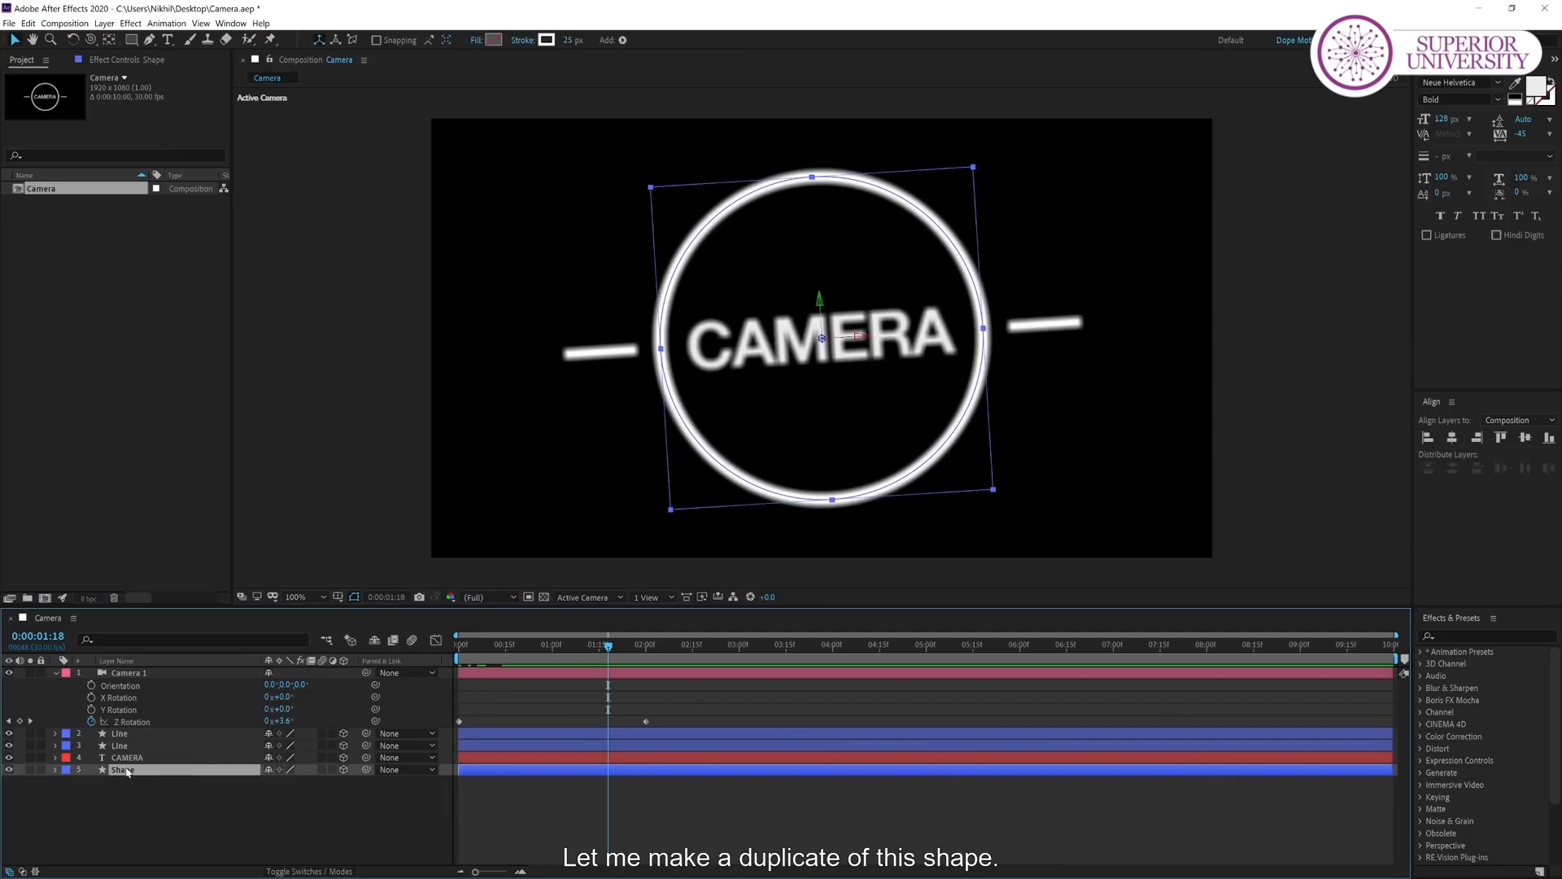
key(ctrl+d)
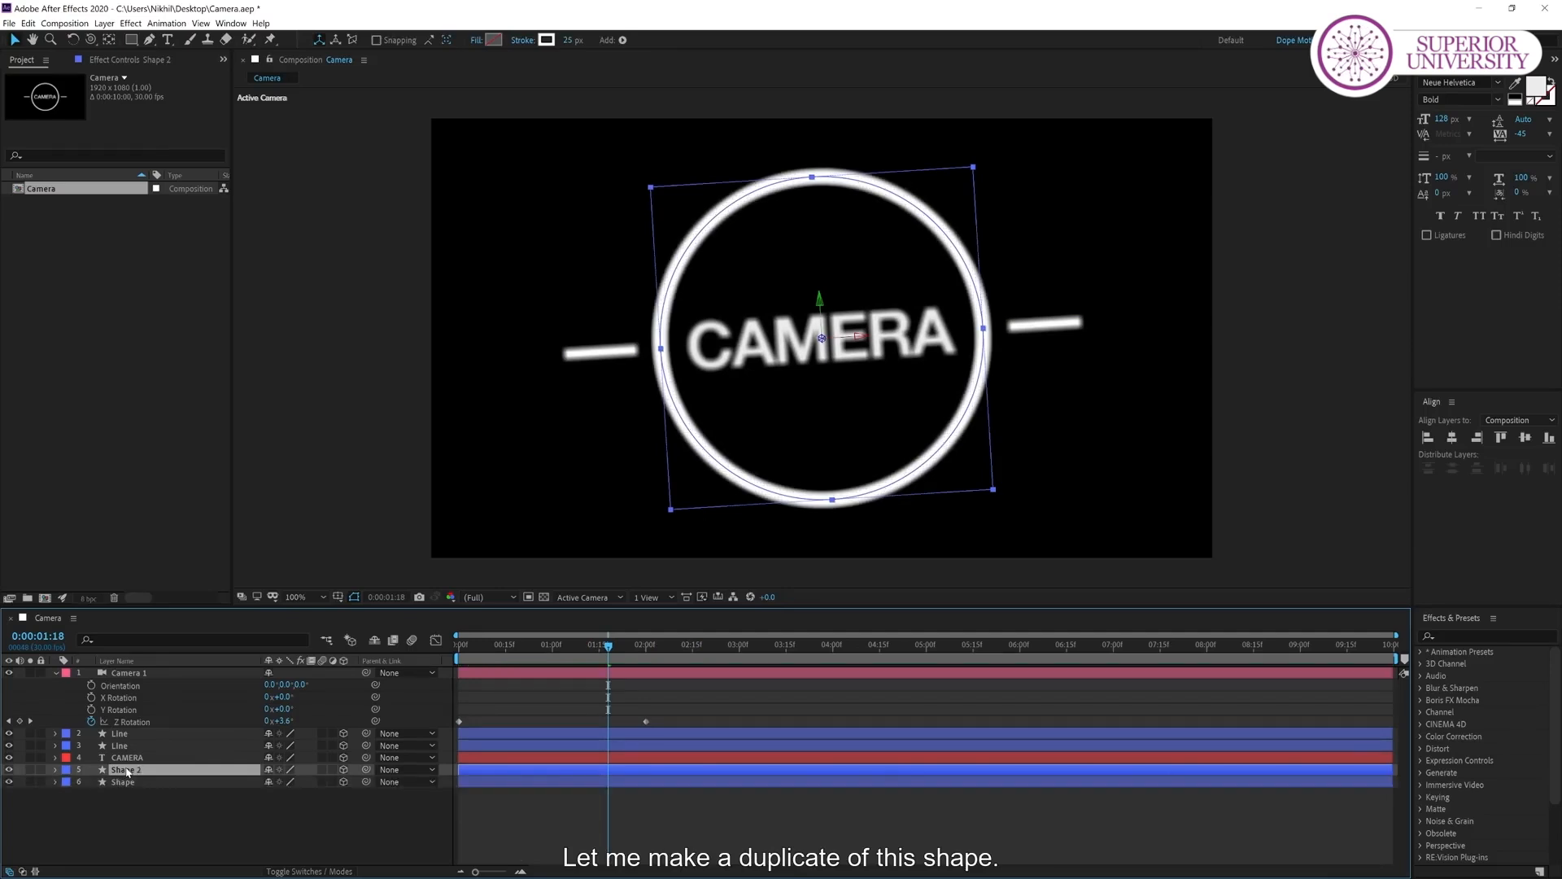
key(p)
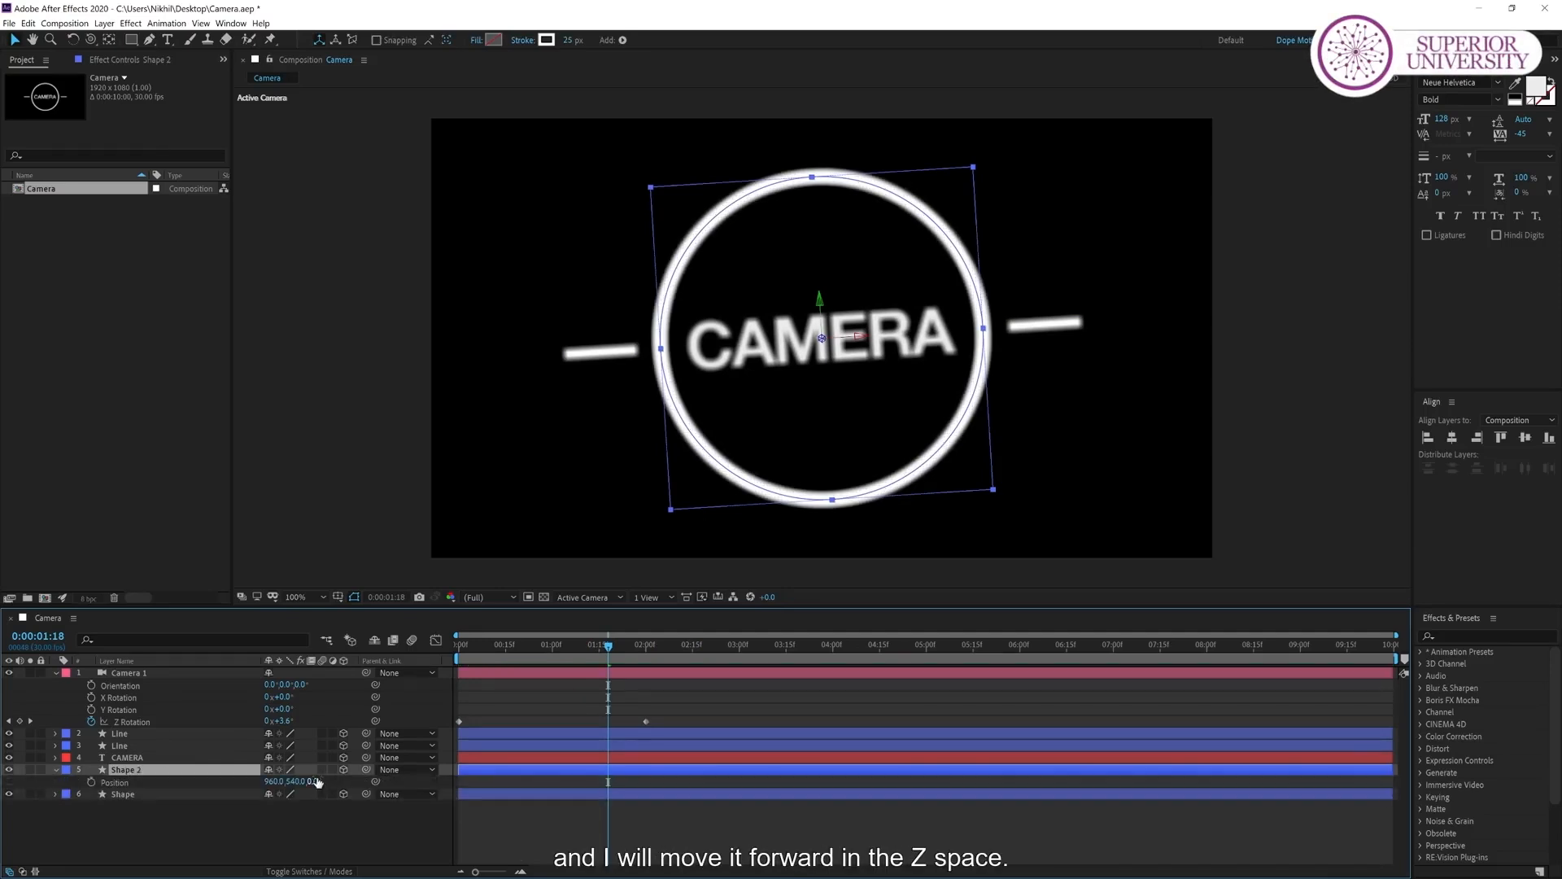
drag(320, 781, 107, 775)
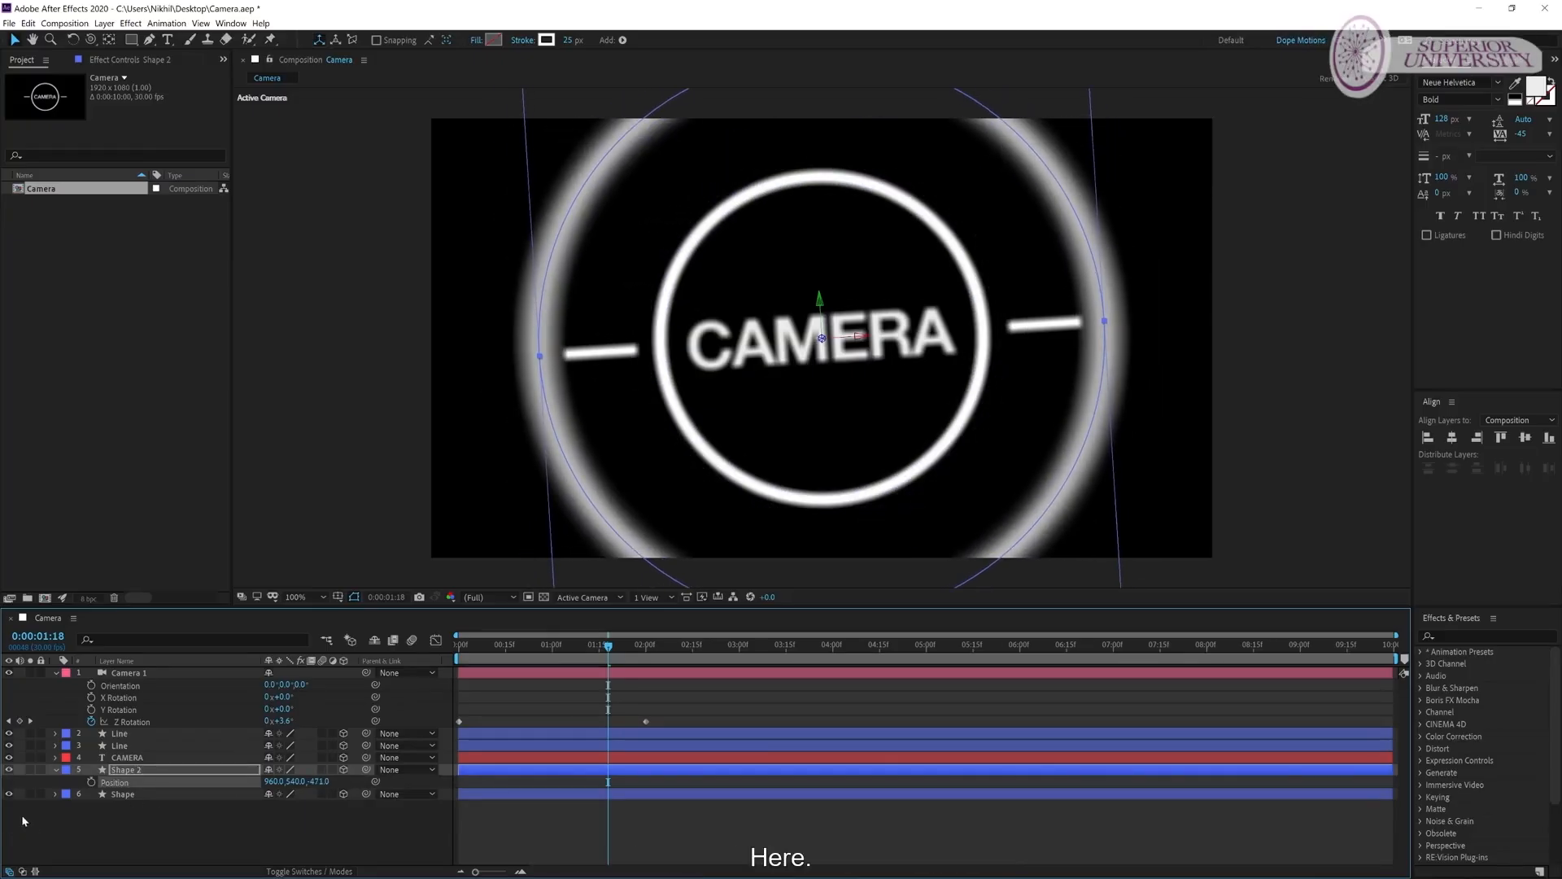
Duplicate the Shape 2 ring and set the new copy's Z position to -264.
click(119, 771)
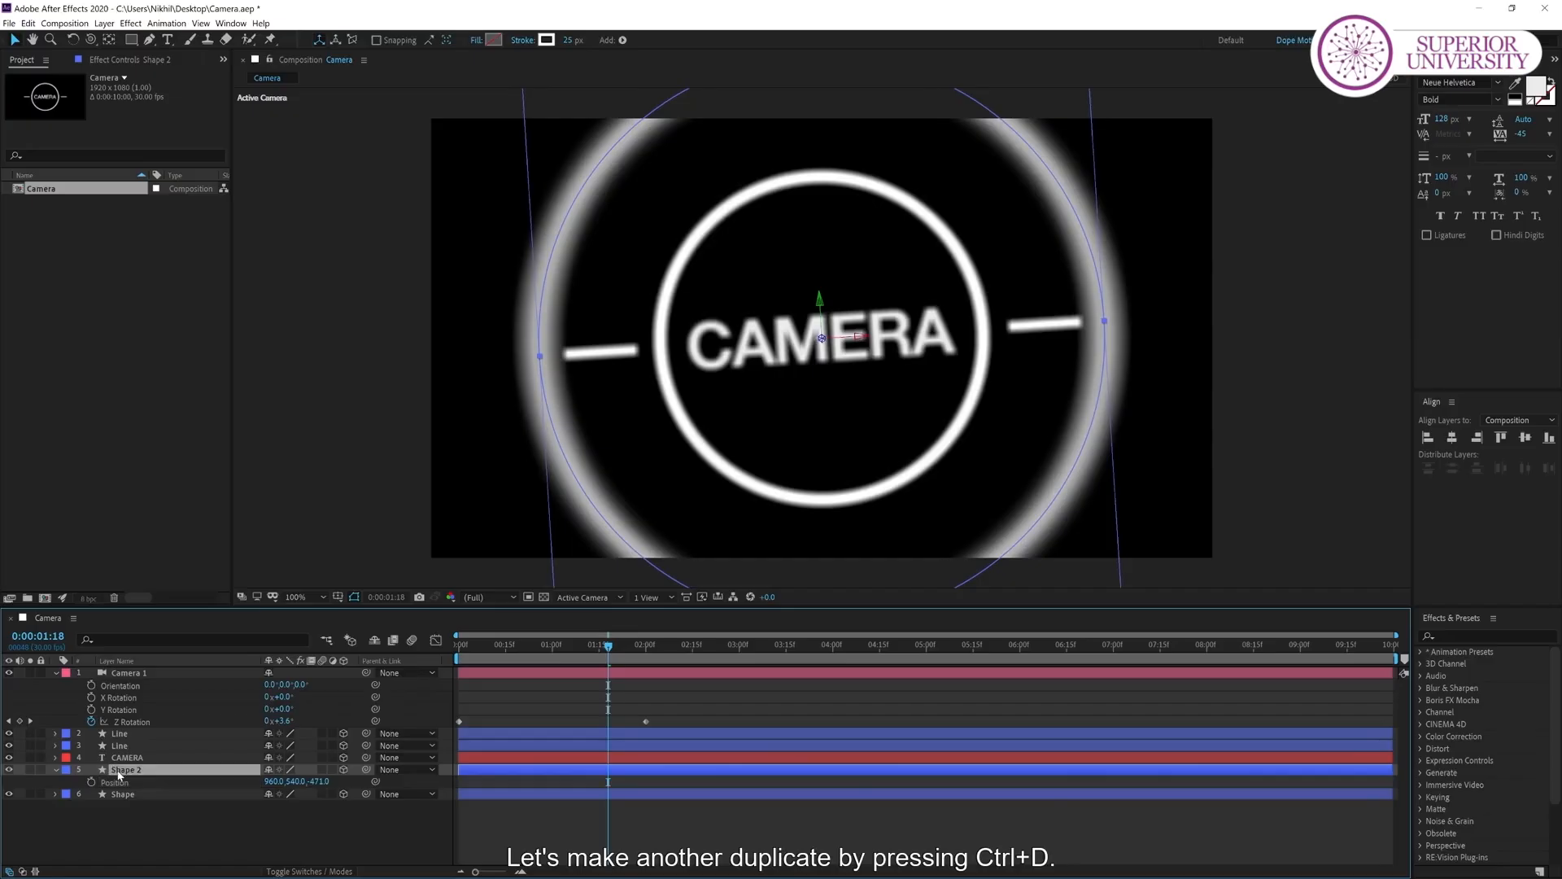
key(ctrl+d)
key(p)
drag(321, 783, 476, 769)
Move the ring copies closer to the camera, with Shape 3 at Z -326 and Shape 2 at Z -585.
key(space)
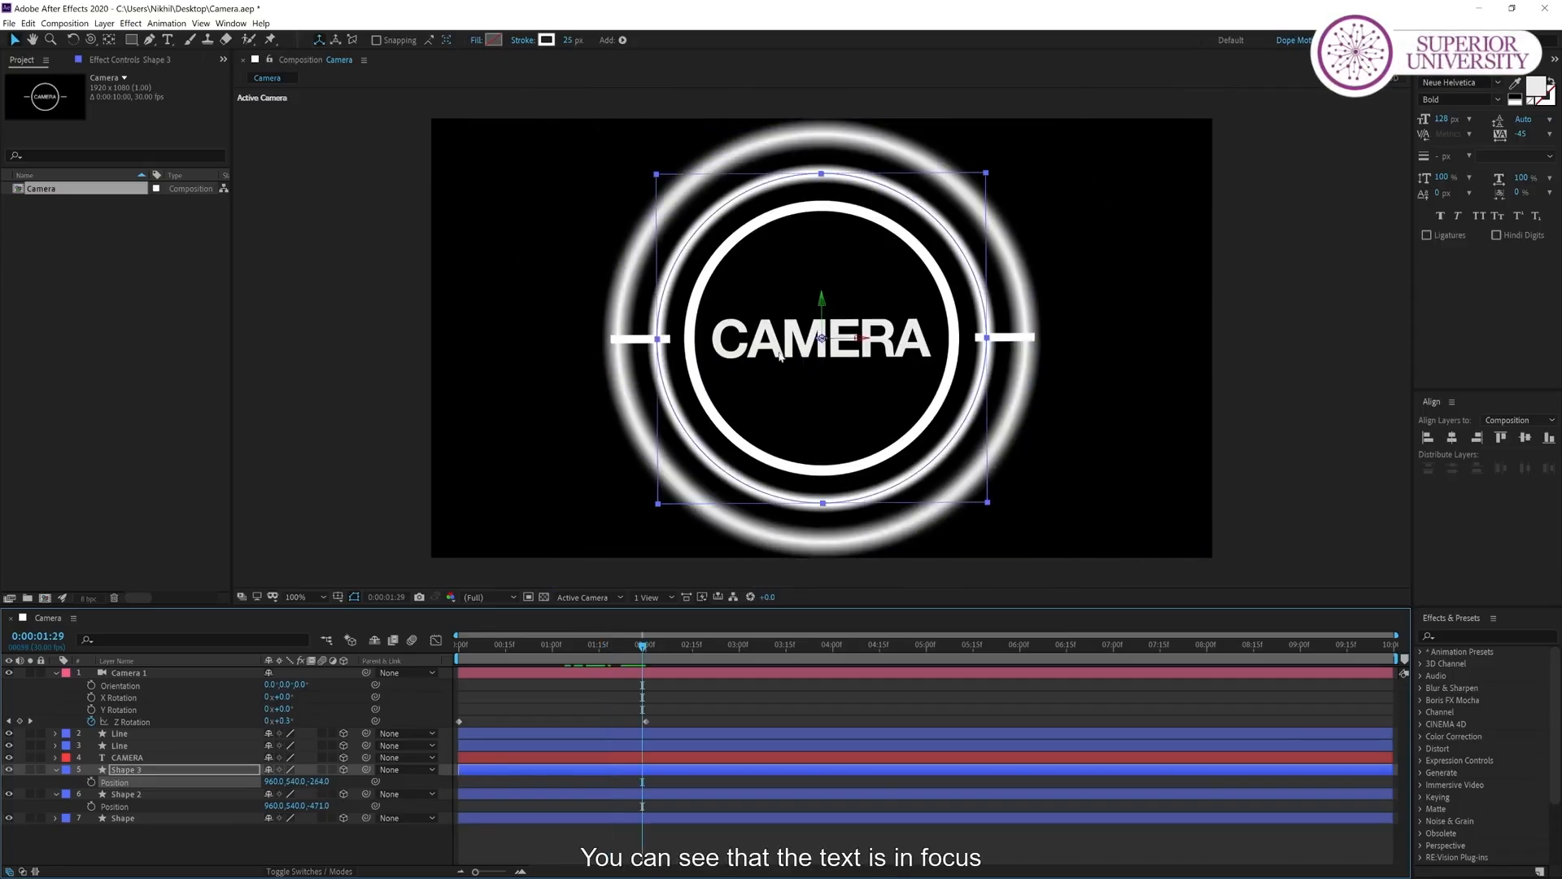
click(958, 245)
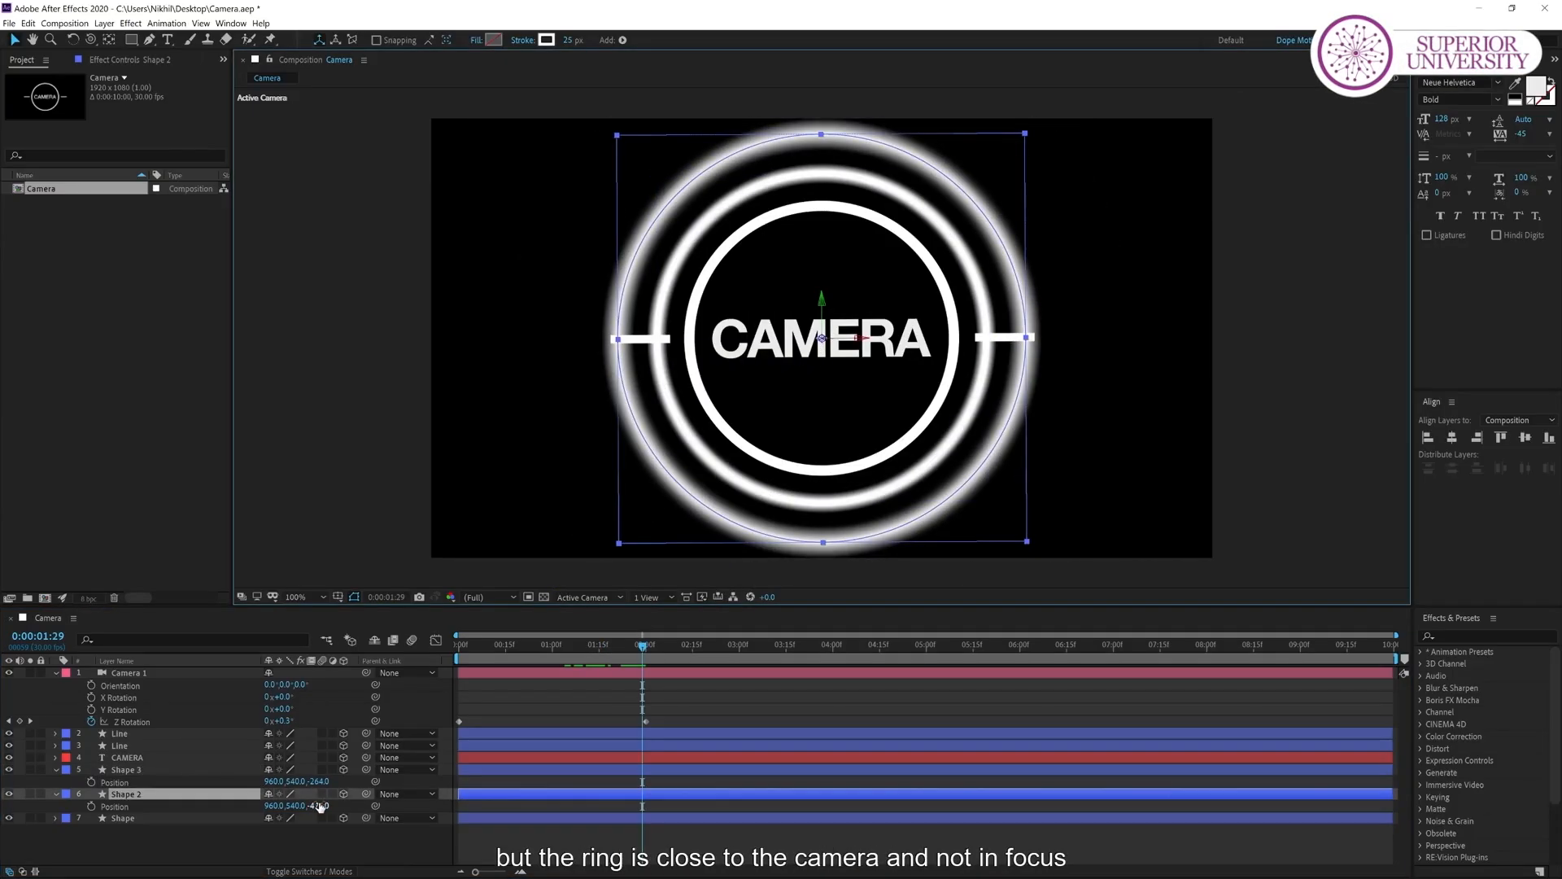
drag(319, 782, 223, 806)
Switch to two horizontal views and play the animation from the start with Camera 1 selected to inspect its movement.
click(648, 597)
click(661, 627)
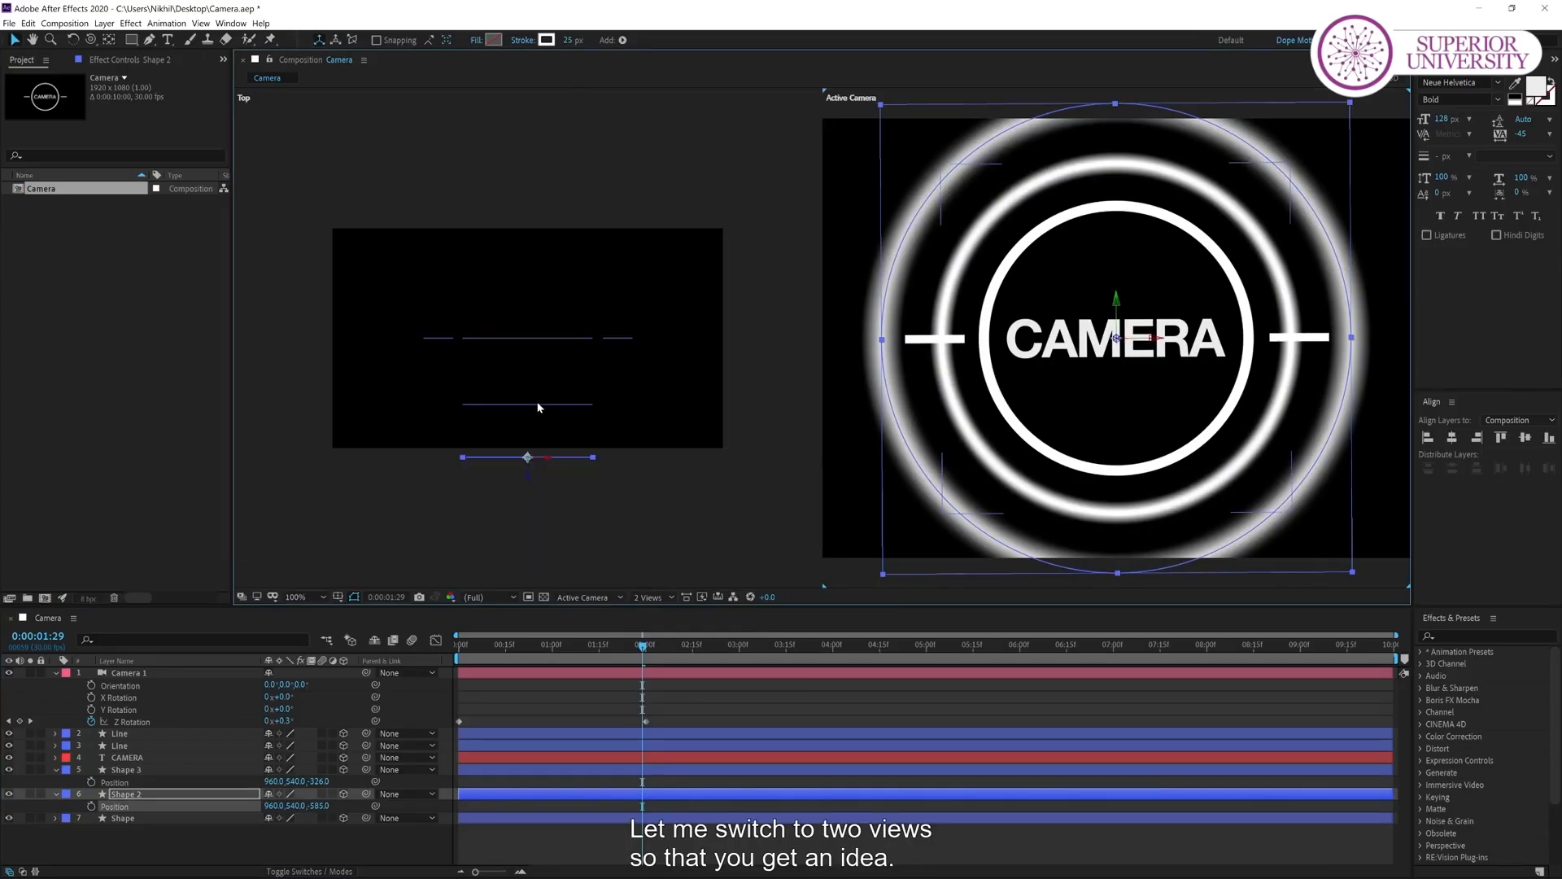
click(548, 458)
click(152, 674)
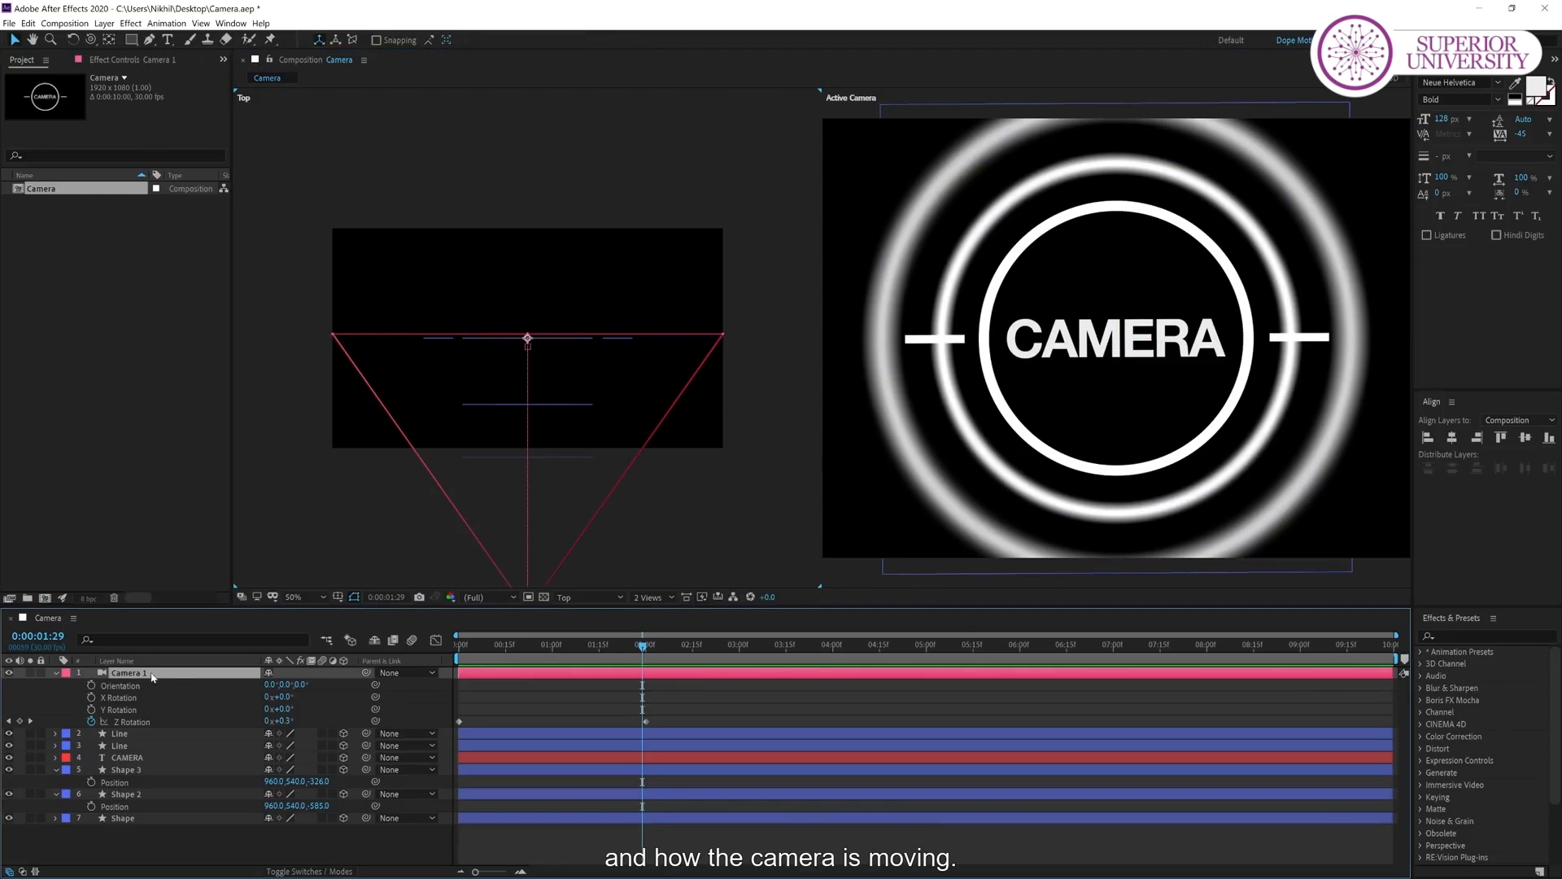
drag(630, 656, 459, 670)
key(space)
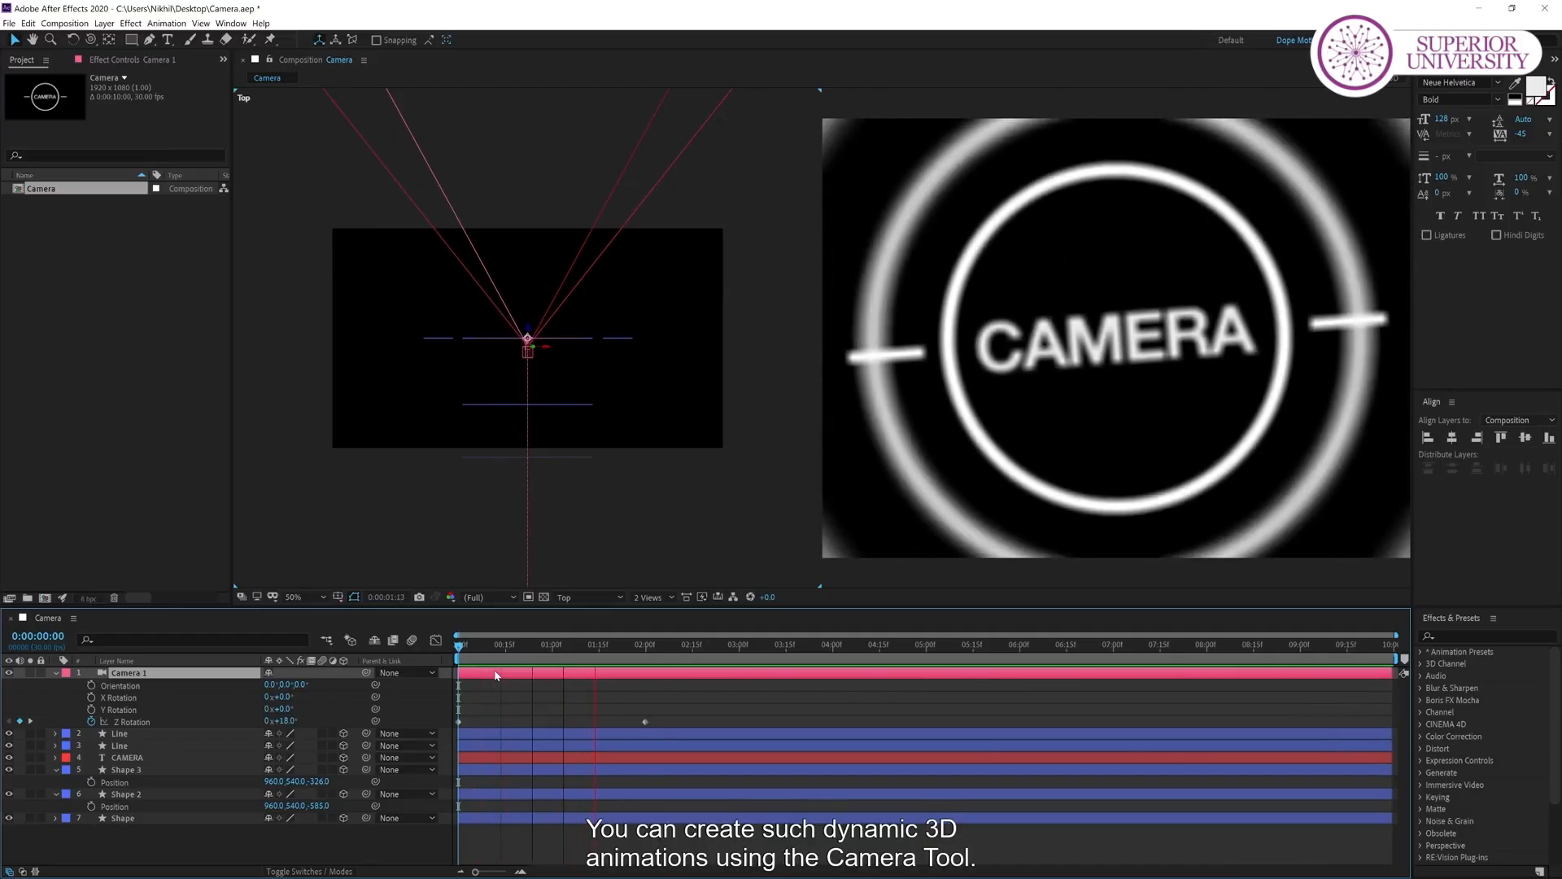
drag(643, 645, 705, 645)
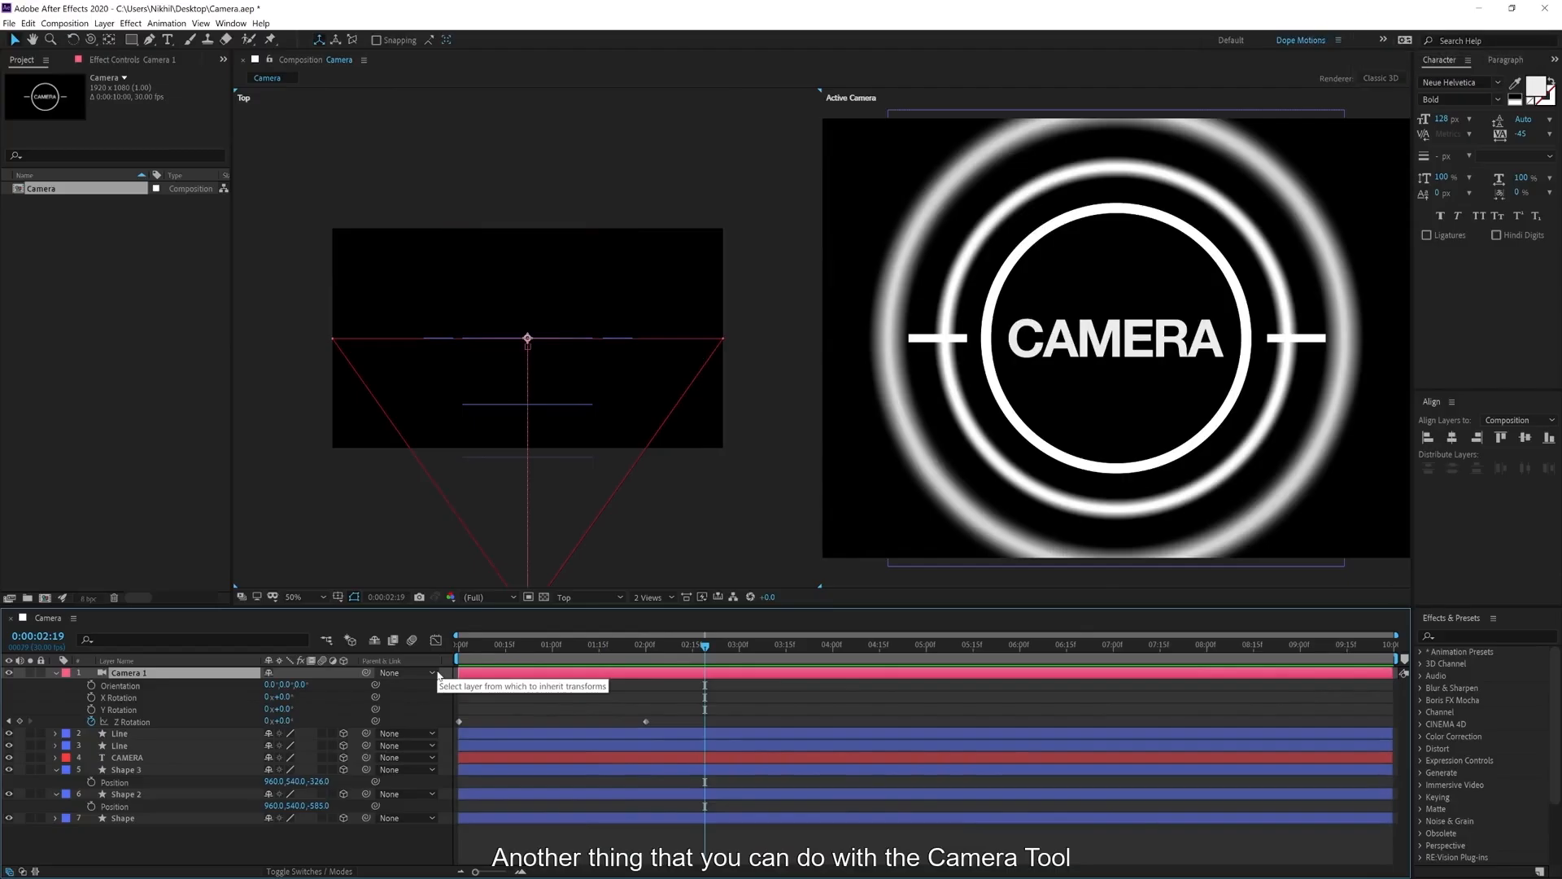
Collapse the Shape 2 and Shape 3 layers, then create a 3D null object named Controller.
click(55, 769)
click(56, 782)
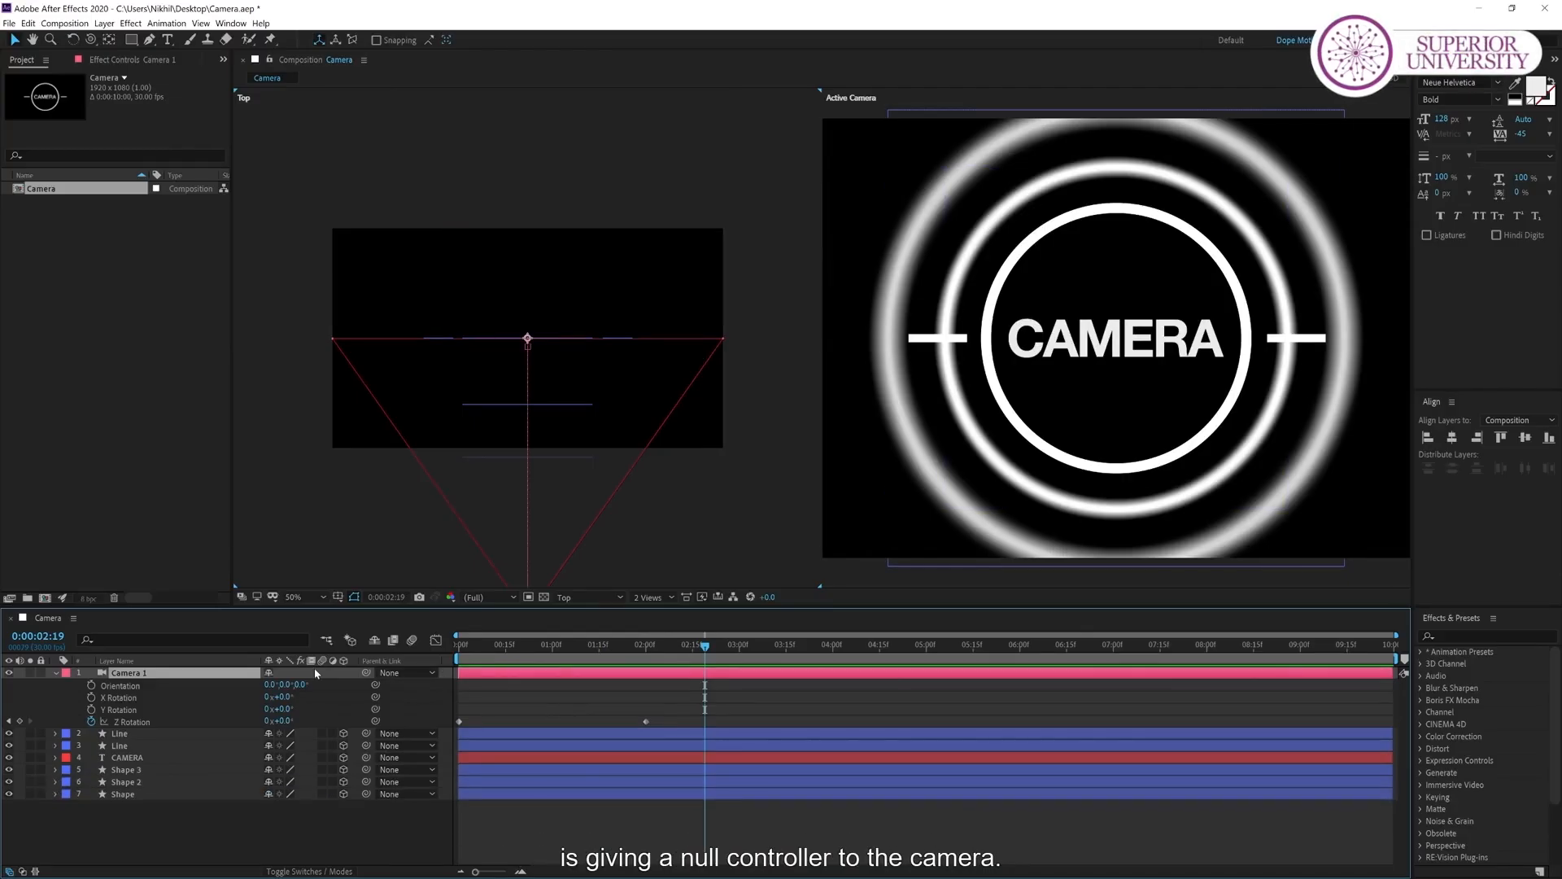
right_click(197, 808)
mouse_move(326, 684)
click(388, 752)
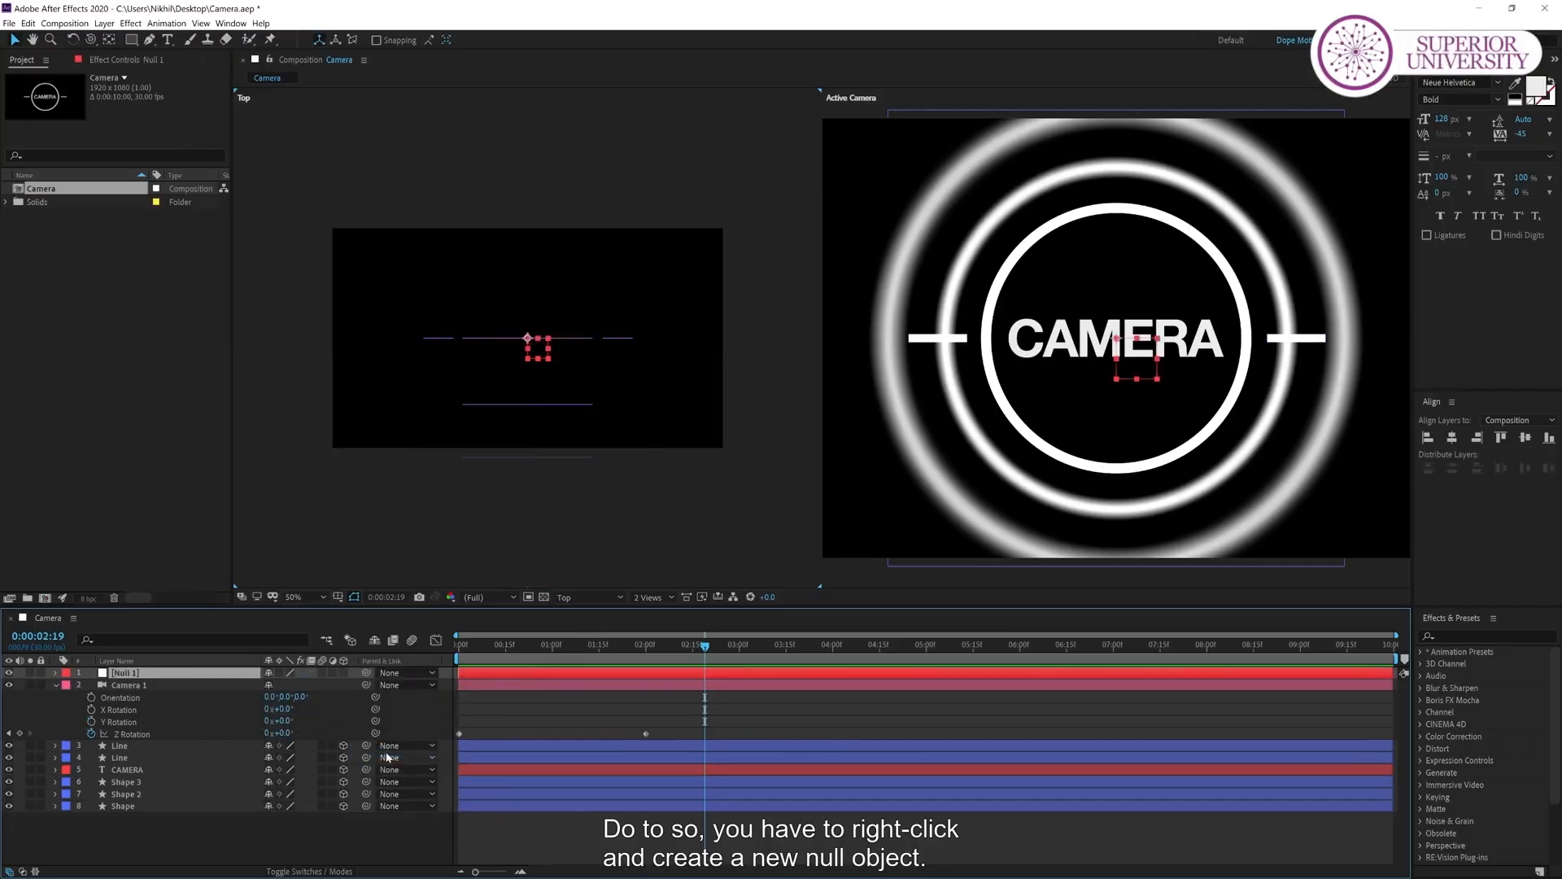
key(Return)
text(Controller)
key(Return)
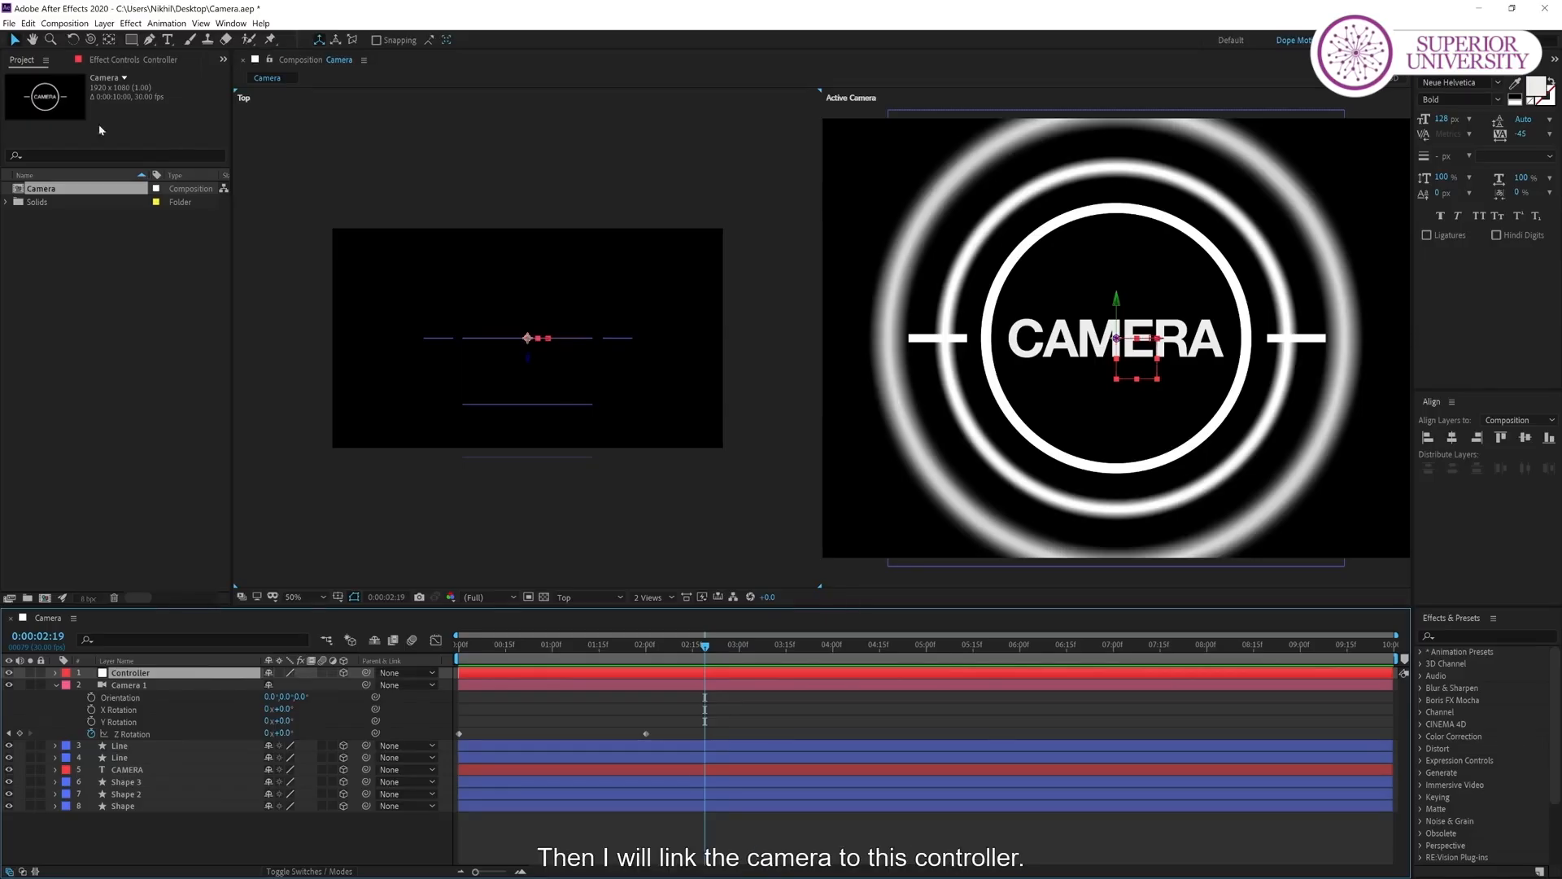
Parent Camera 1 to the Controller null and reveal the Controller's Position property.
click(127, 685)
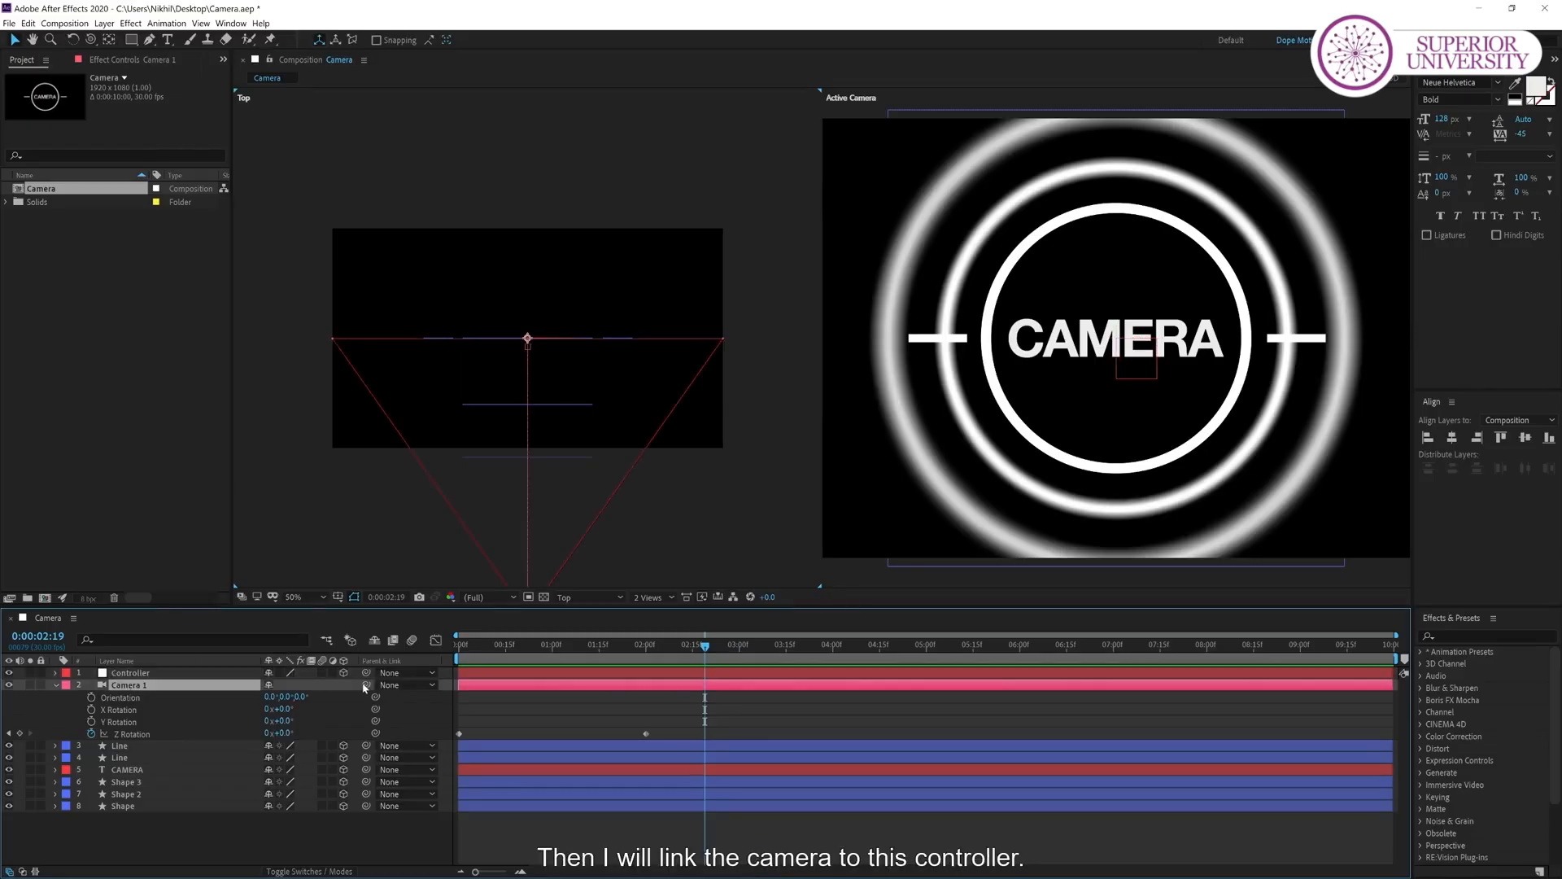
drag(368, 685, 126, 678)
click(125, 676)
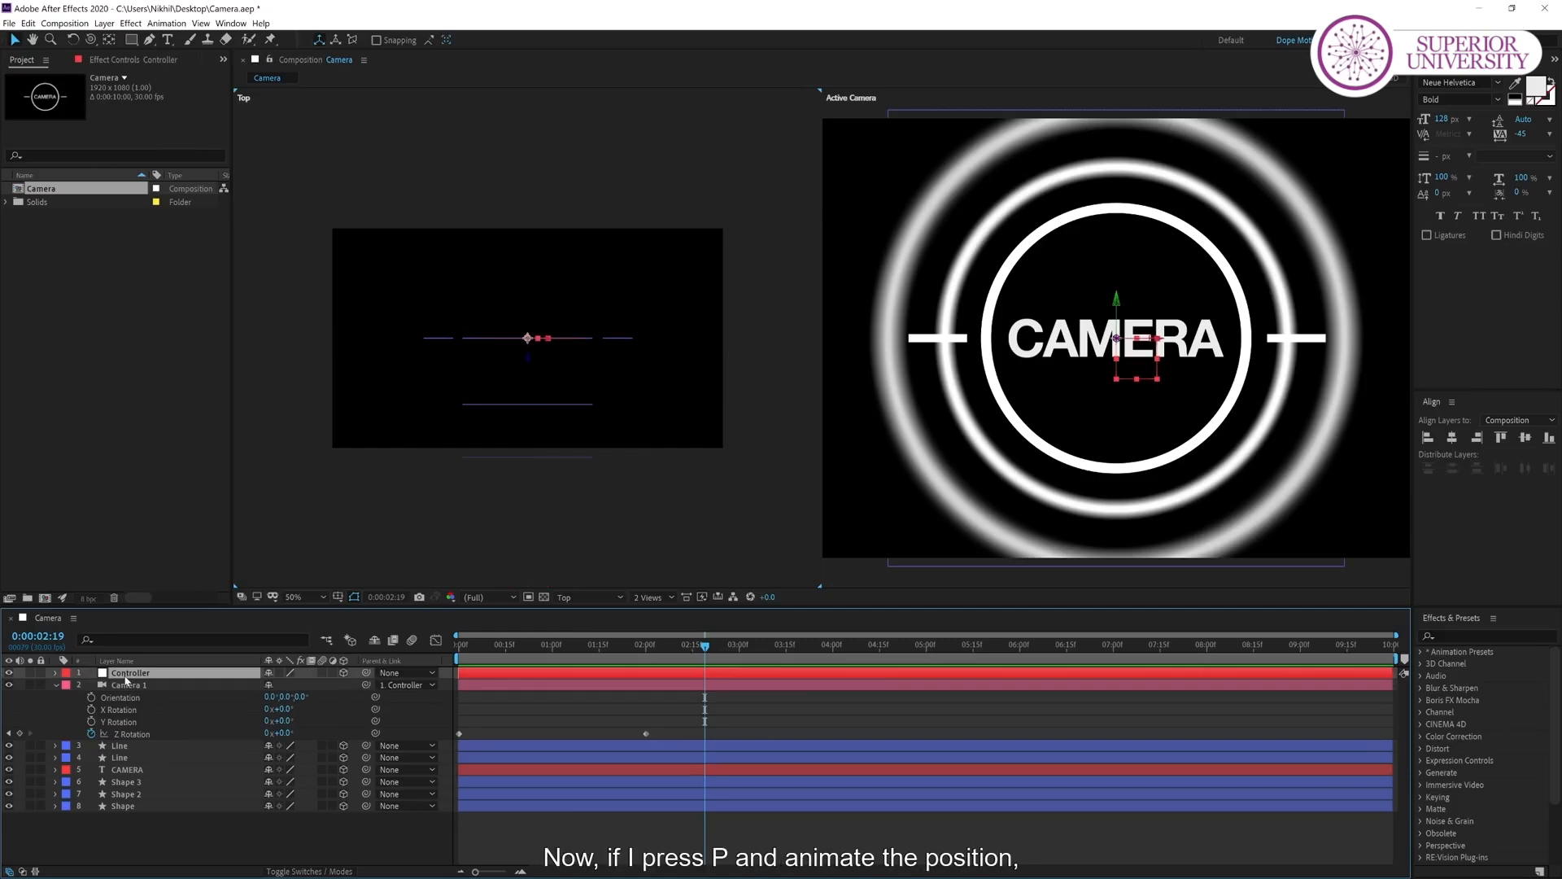
key(p)
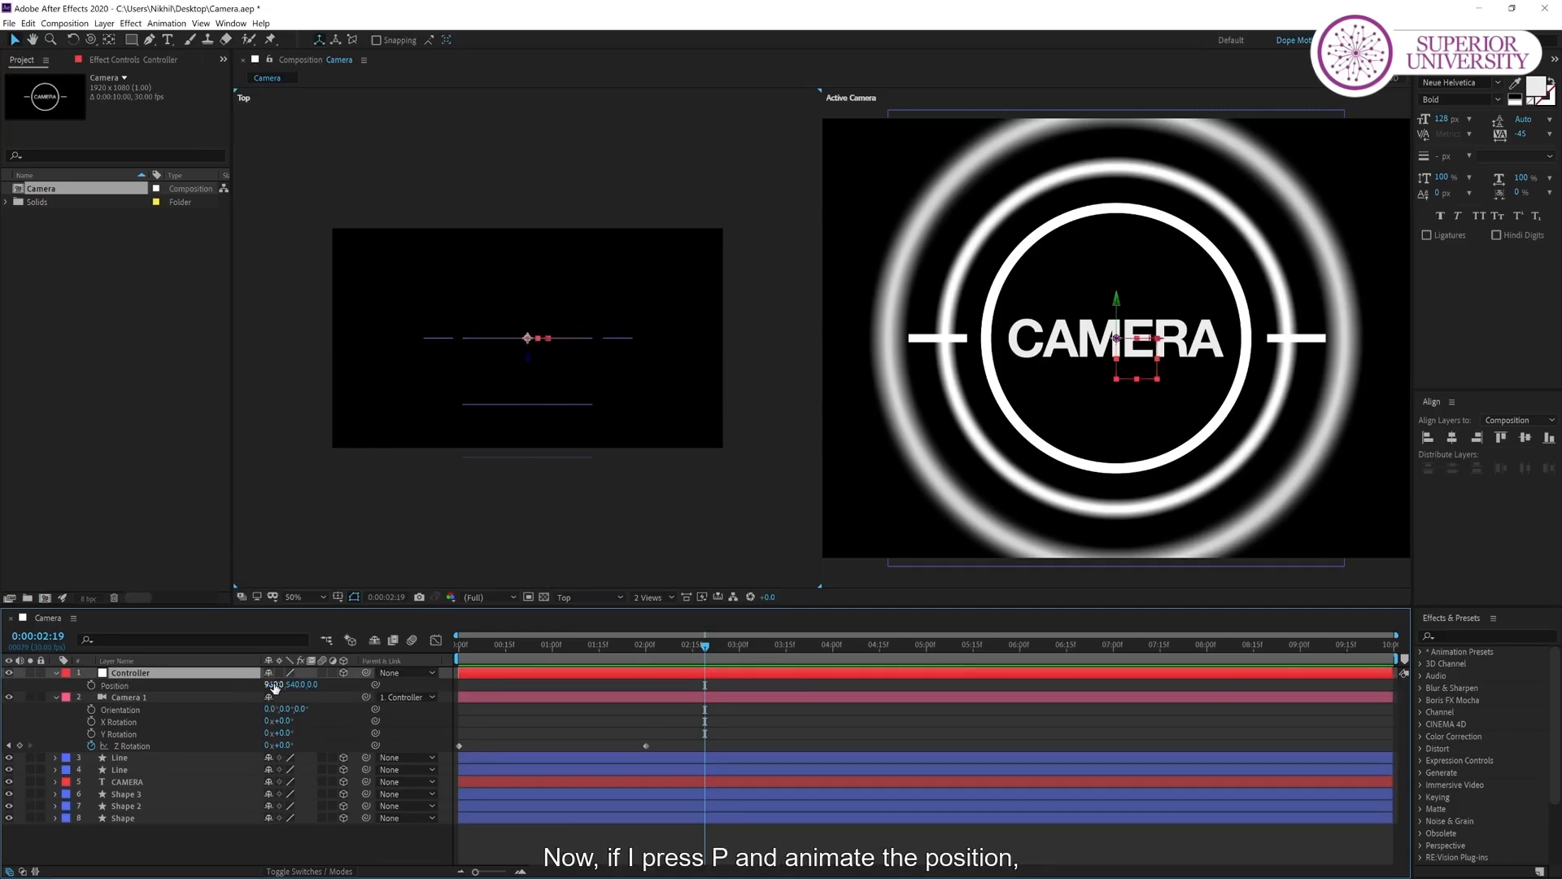
Animate the Controller's Position with keyframes, using 1209, 716, 0 at the start and 960, 540, 0 at 2 seconds.
mouse_move(274, 687)
mouse_down()
mouse_move(895, 660)
mouse_move(16, 697)
mouse_move(244, 719)
mouse_up()
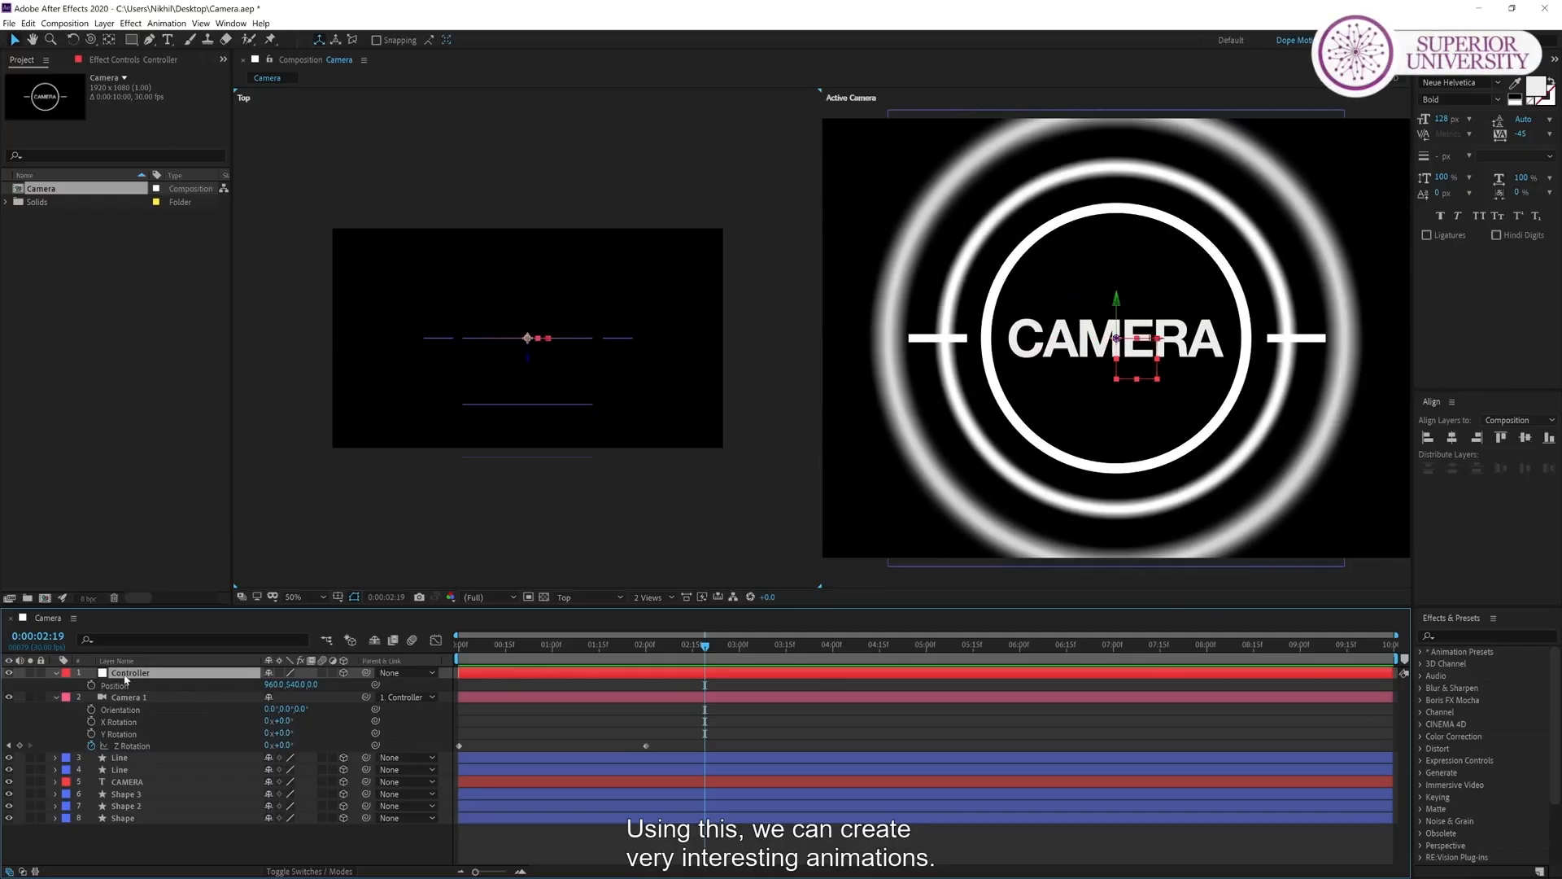
click(646, 644)
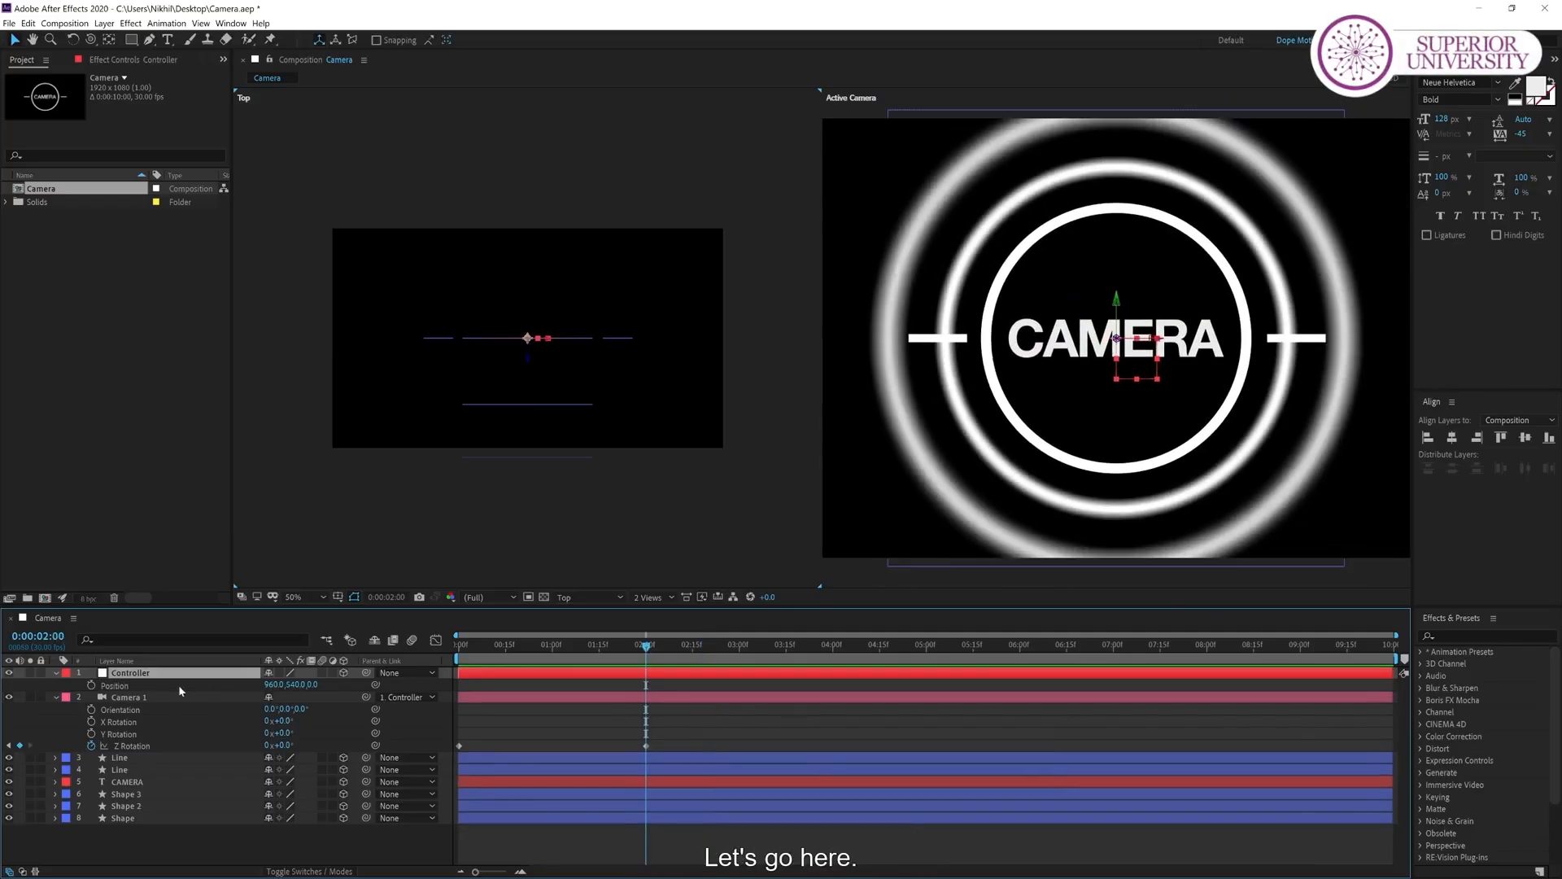
click(91, 685)
drag(593, 647, 511, 647)
drag(294, 688, 478, 686)
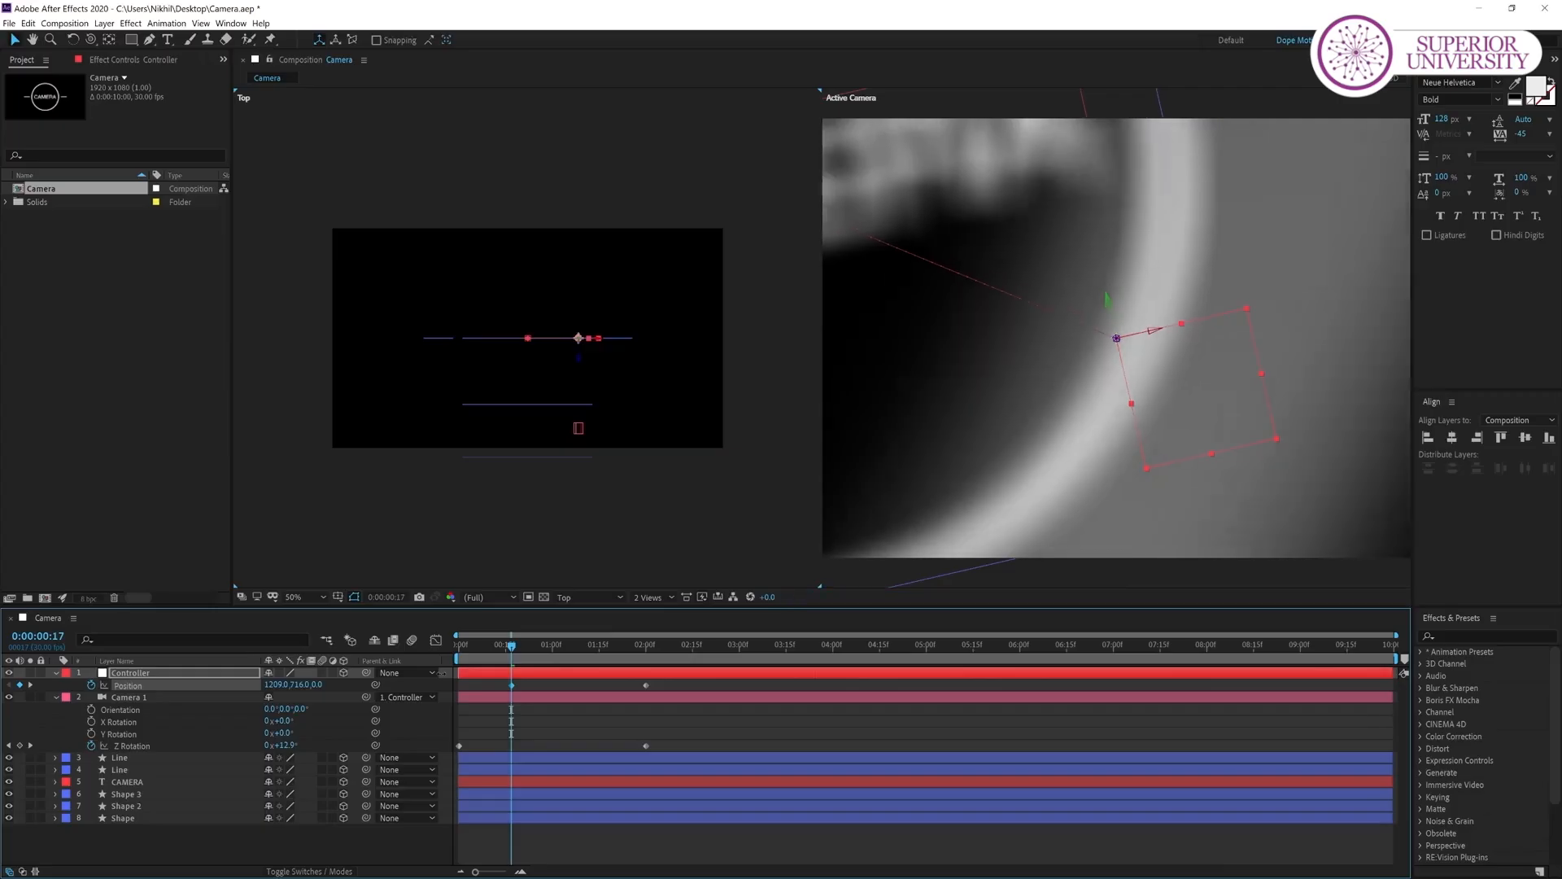
scroll(983, 489, down, 2)
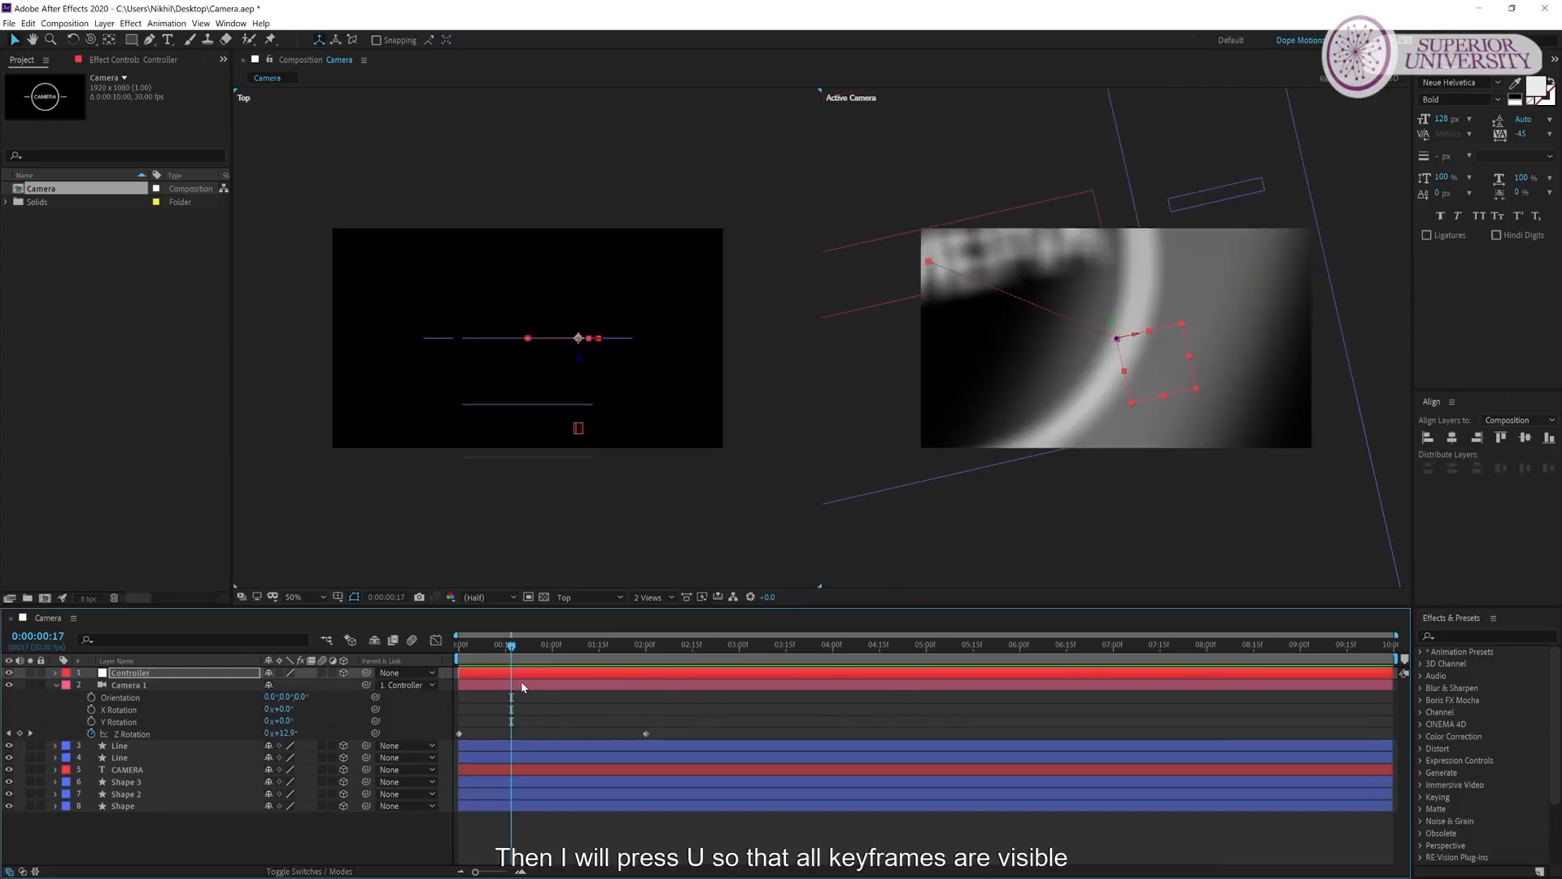
drag(511, 687, 455, 651)
Keyframe the Controller's Z Rotation at 65° at the start and 0° at 2 seconds.
click(173, 673)
key(r)
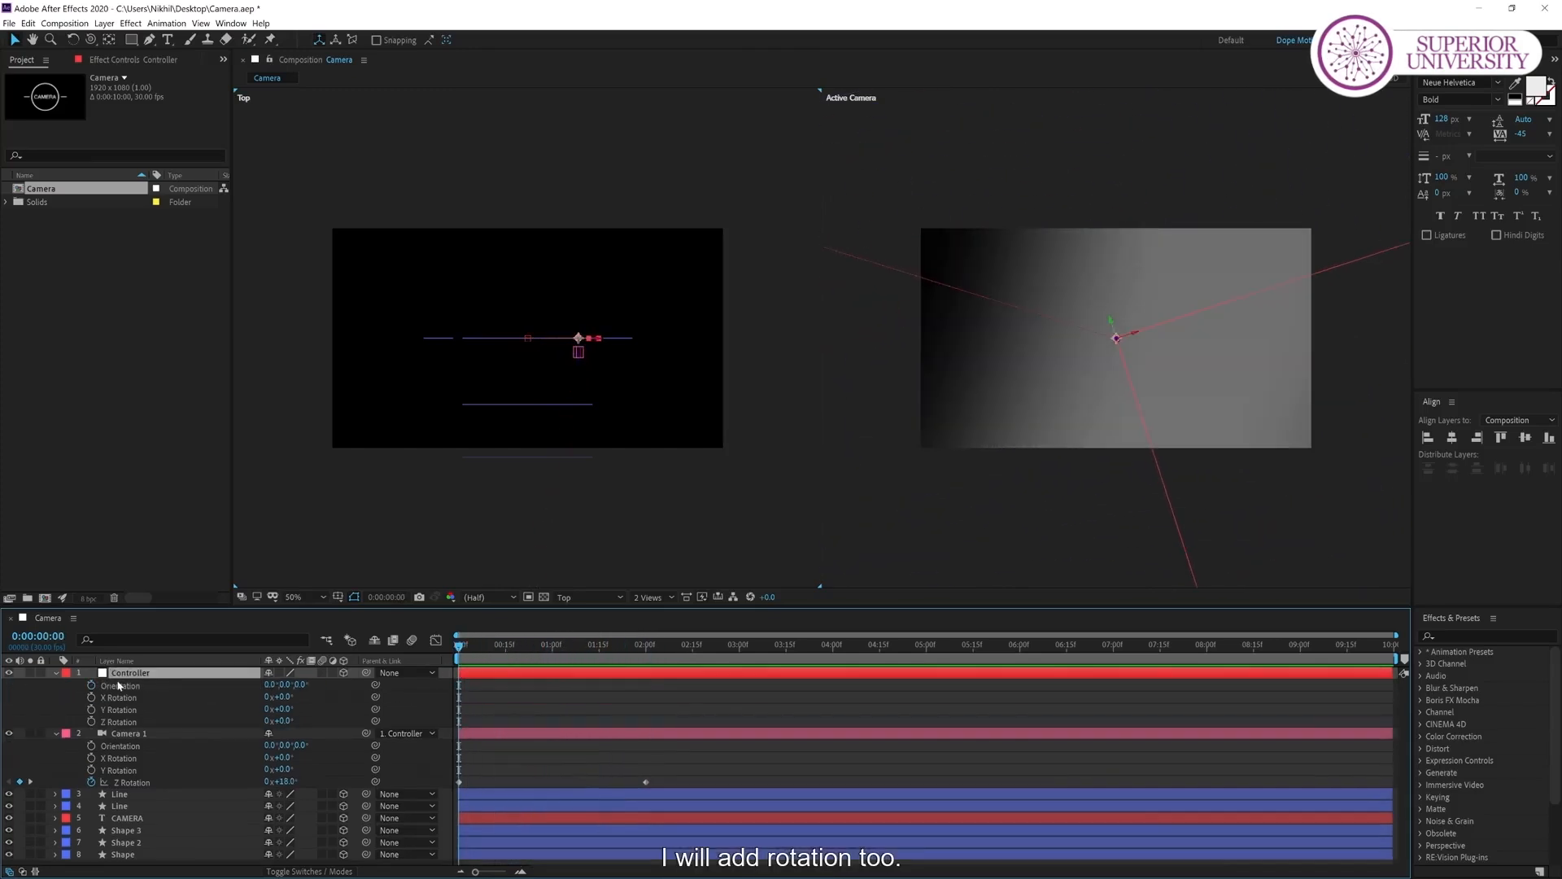
drag(600, 651, 646, 647)
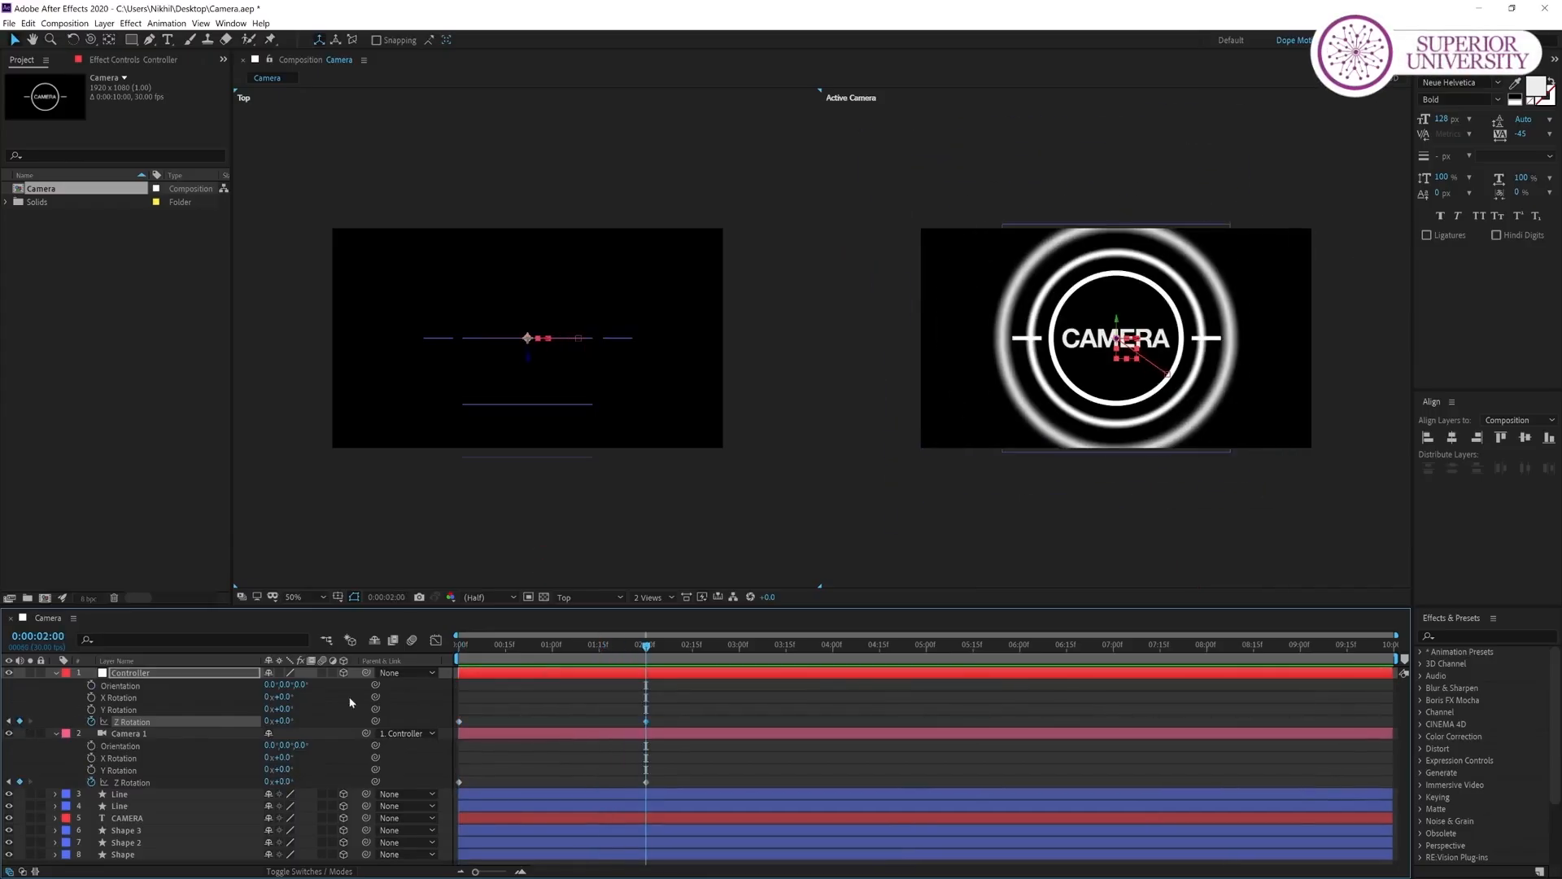
drag(535, 651, 411, 657)
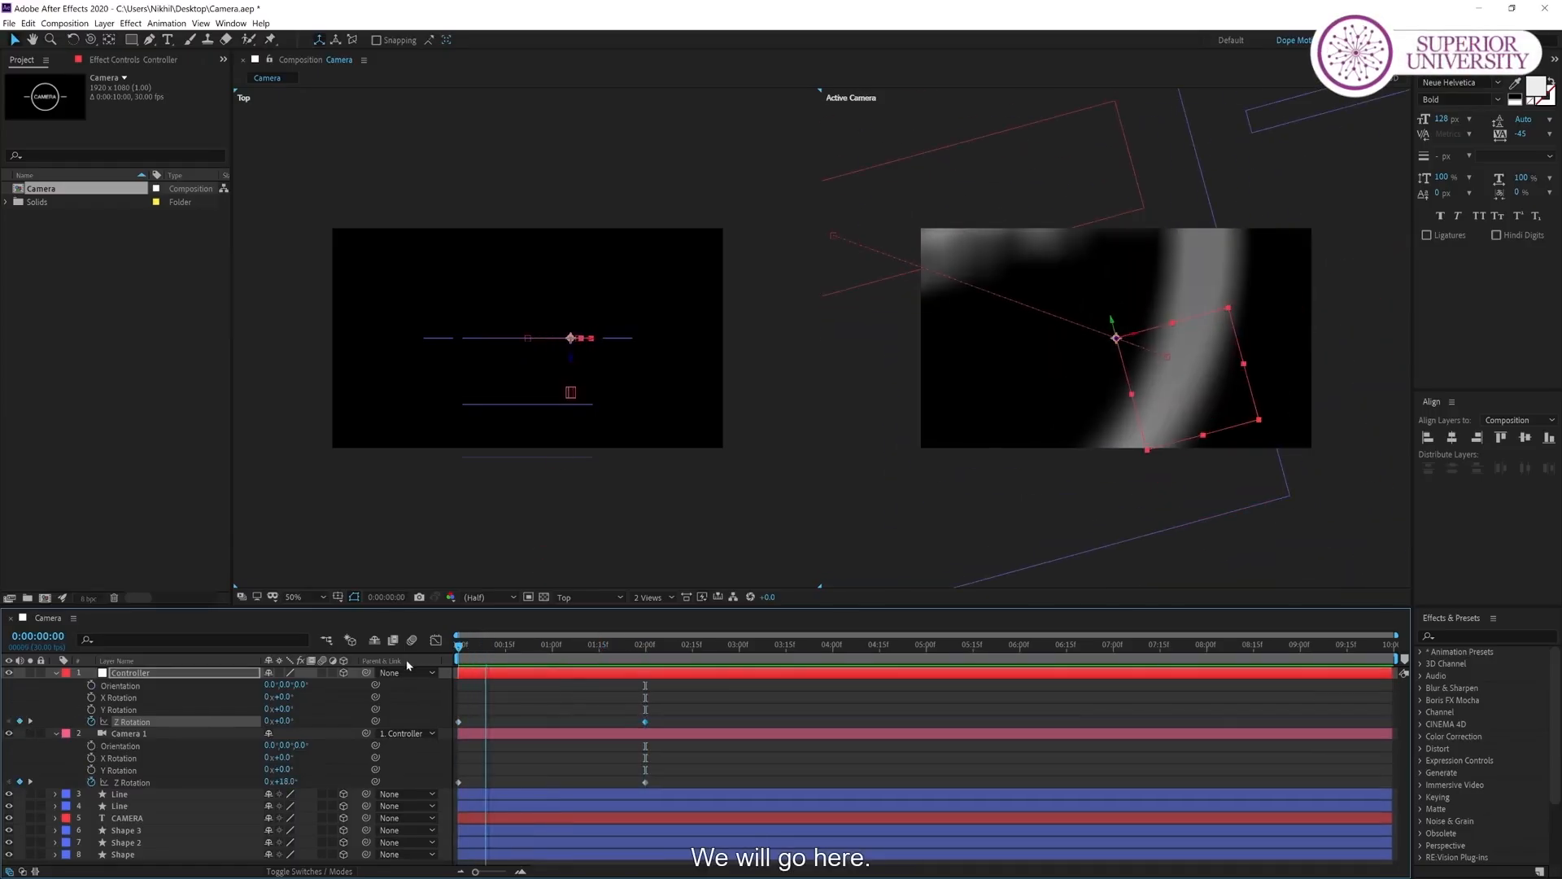
drag(284, 721, 325, 717)
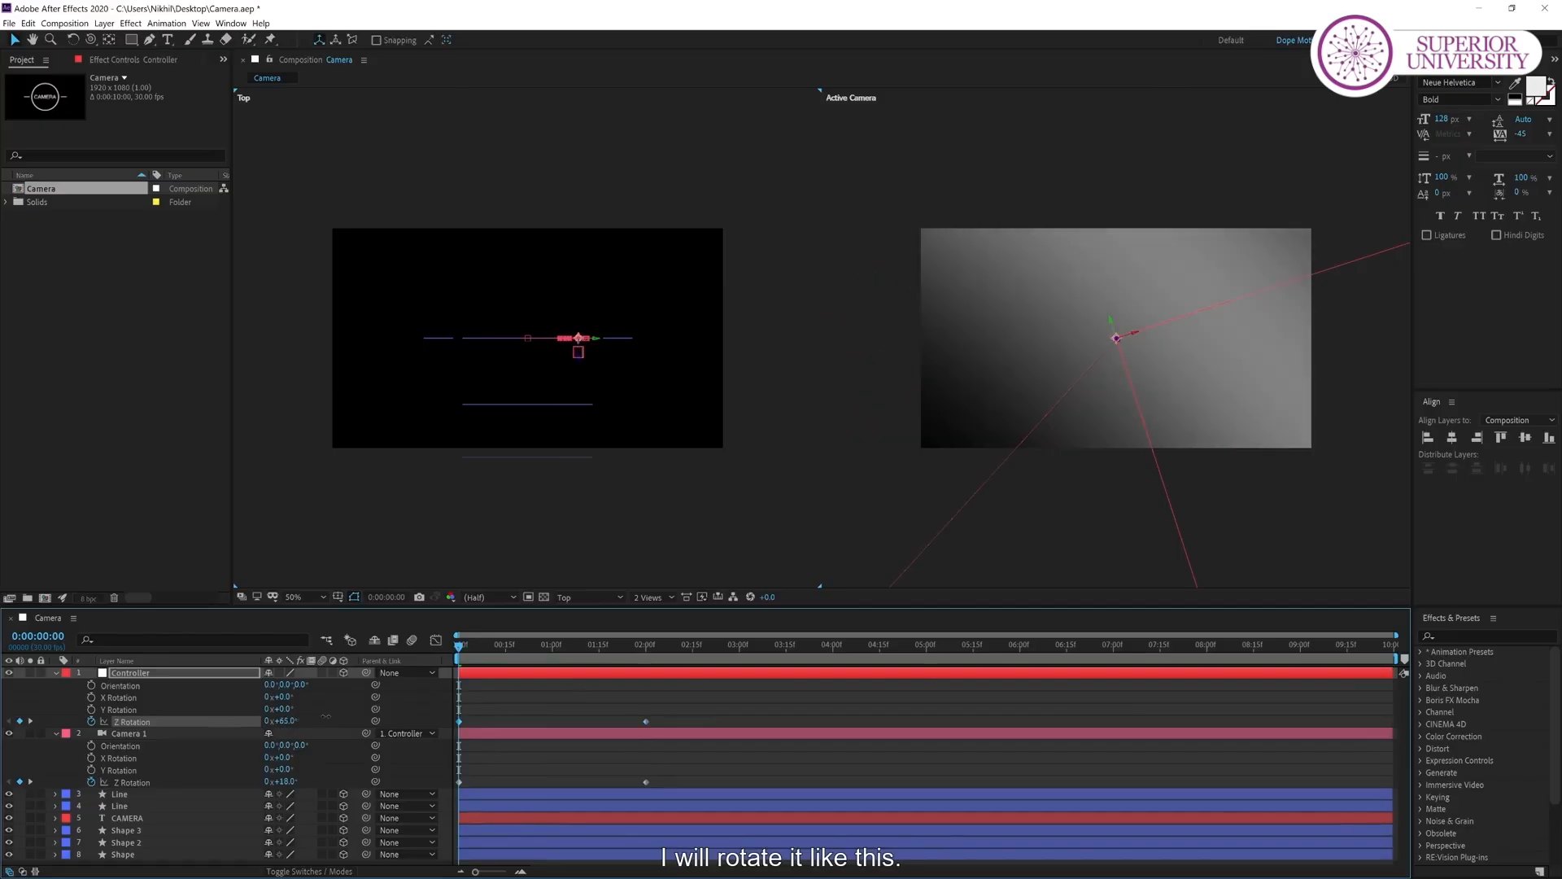
Play the animation from the start and scrub through it to inspect the combined Controller and camera movement.
mouse_move(464, 651)
mouse_down()
mouse_move(602, 661)
mouse_move(458, 663)
mouse_up()
key(space)
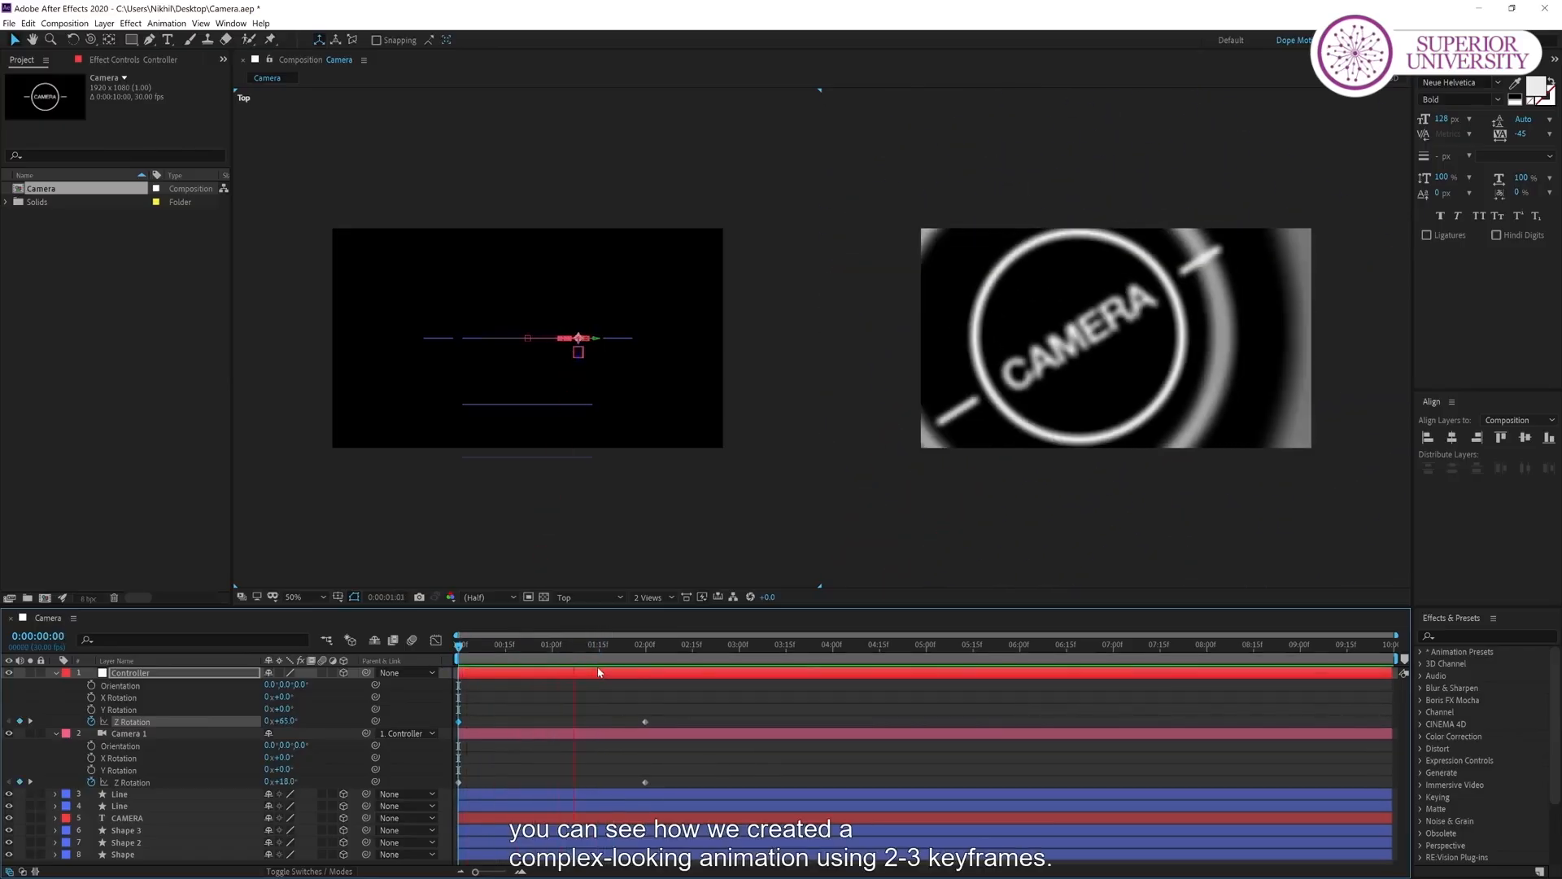
drag(545, 651, 633, 660)
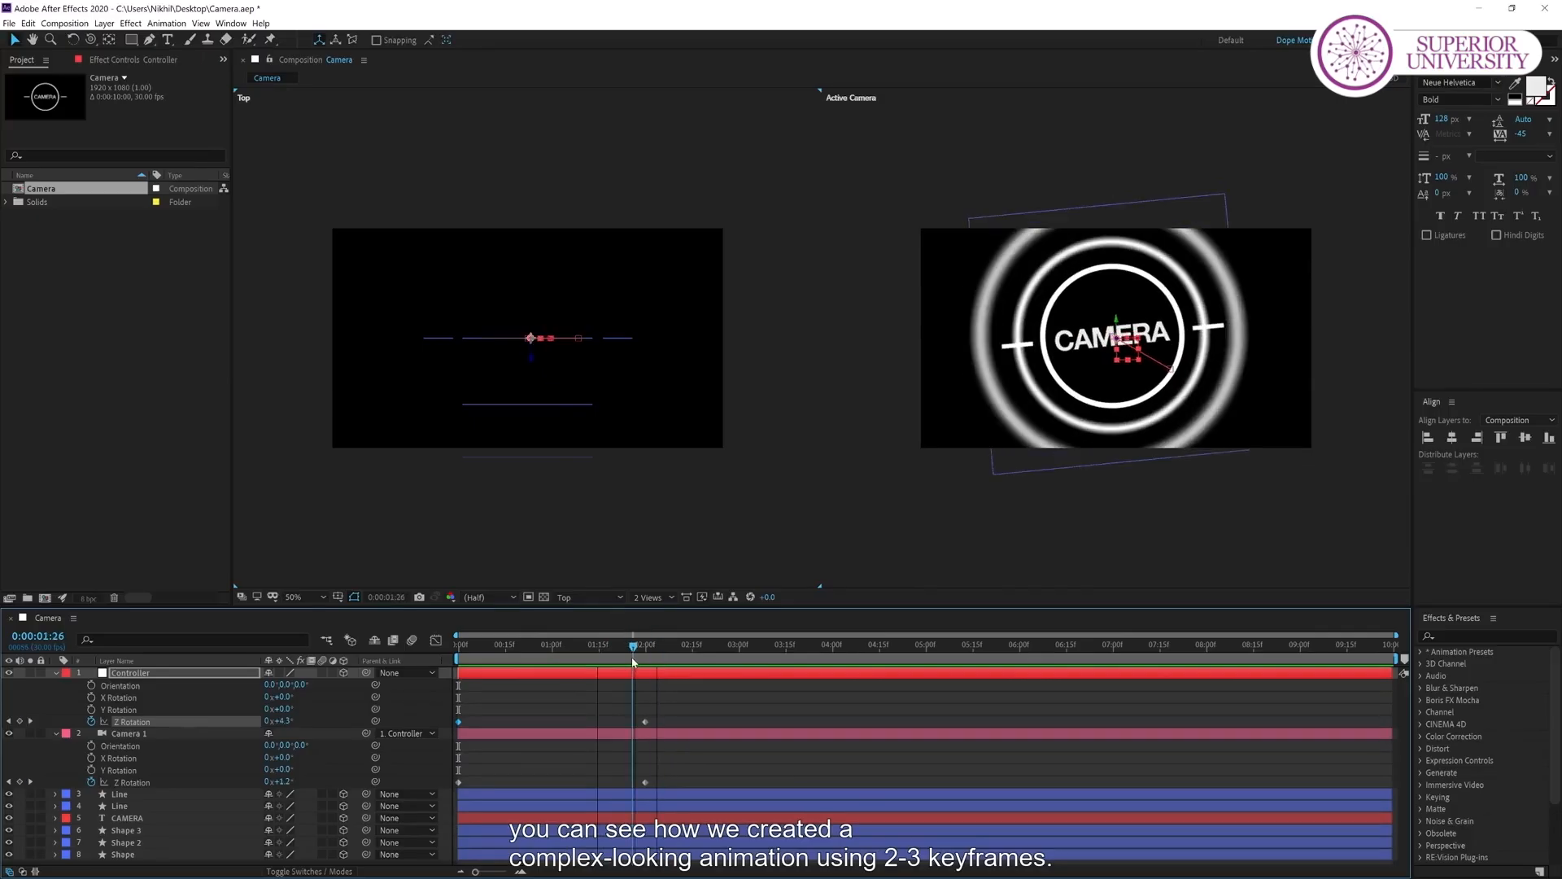
Apply Easy Ease to all Controller and Camera 1 keyframes and move their end keyframes to 4 seconds.
click(144, 735)
key(u)
drag(671, 685, 445, 739)
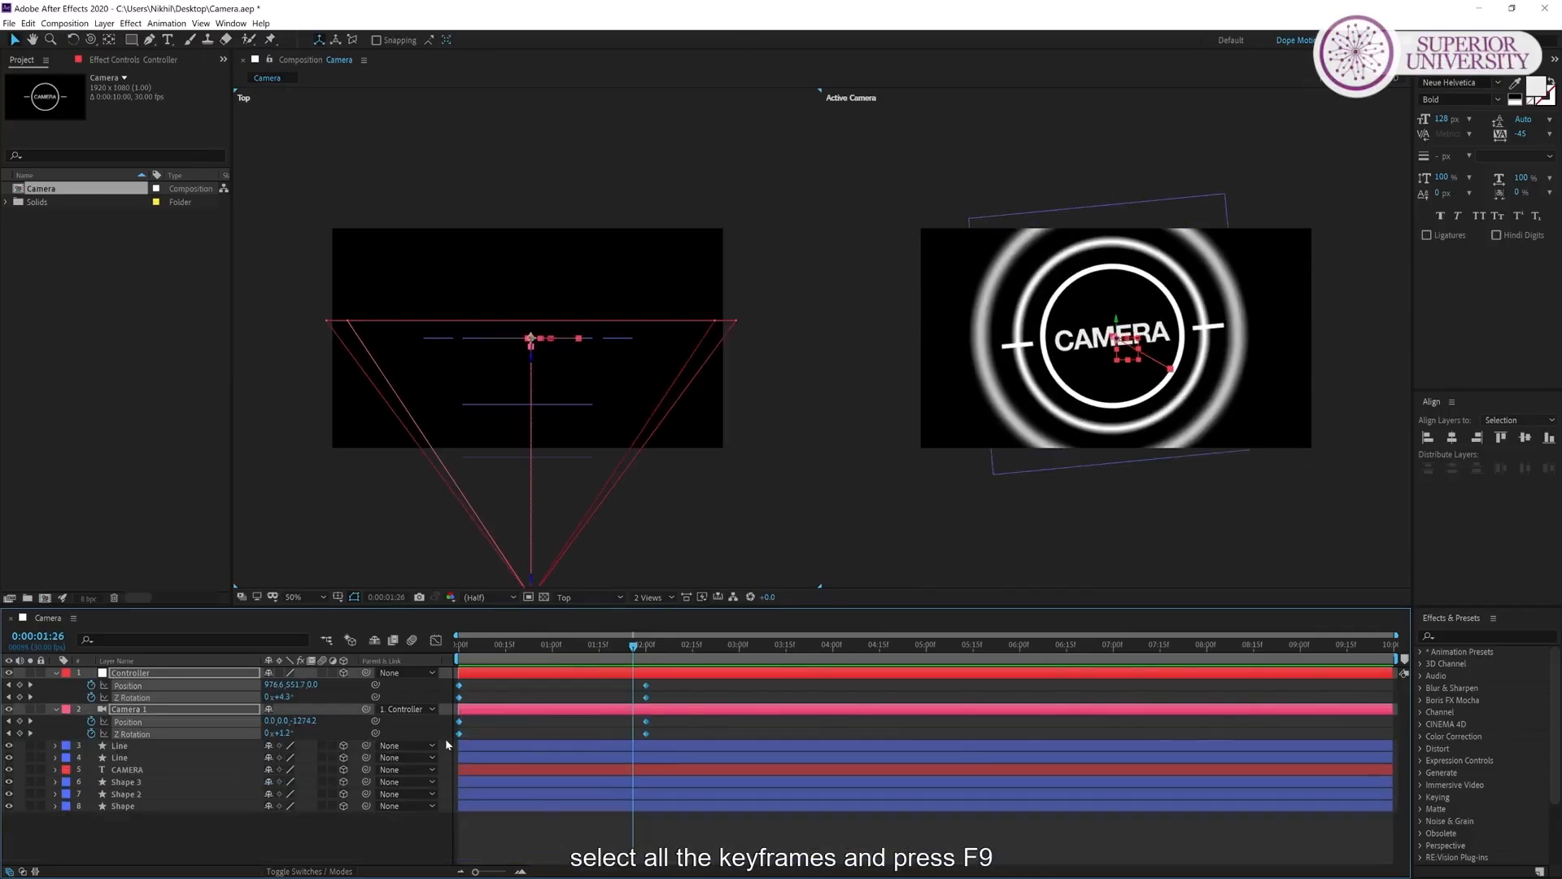
key(F9)
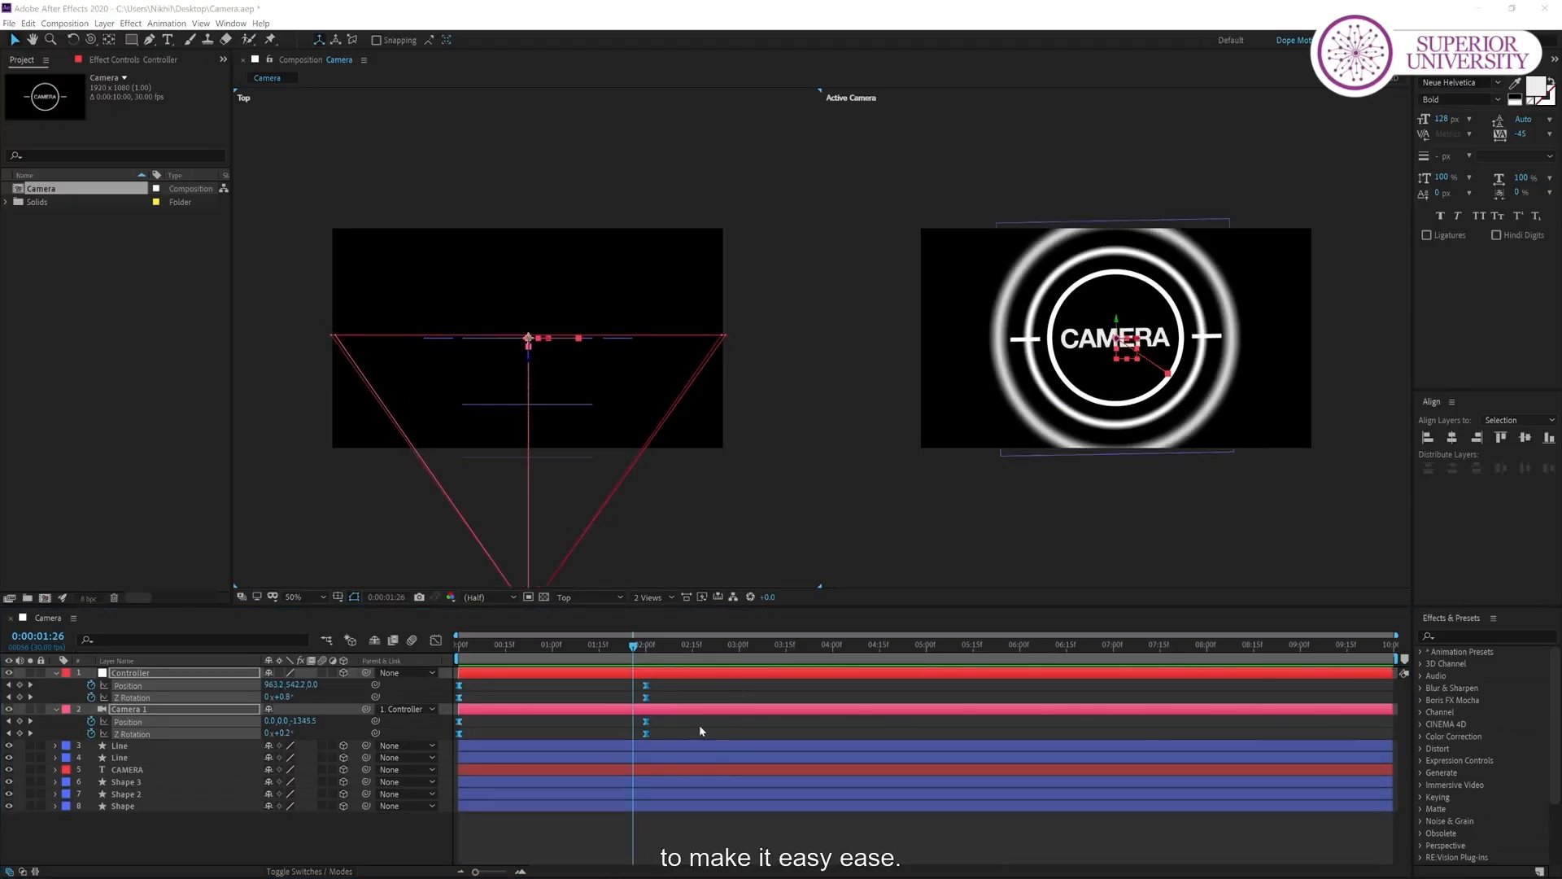
key(shift+Page_Up)
drag(650, 691, 832, 691)
Step back through the slower, eased animation and play it from the start to check its timing.
key(Page_Up)
key(Page_Up)
key(Page_Up)
key(Page_Up)
key(Page_Up)
key(Page_Up)
key(Page_Up)
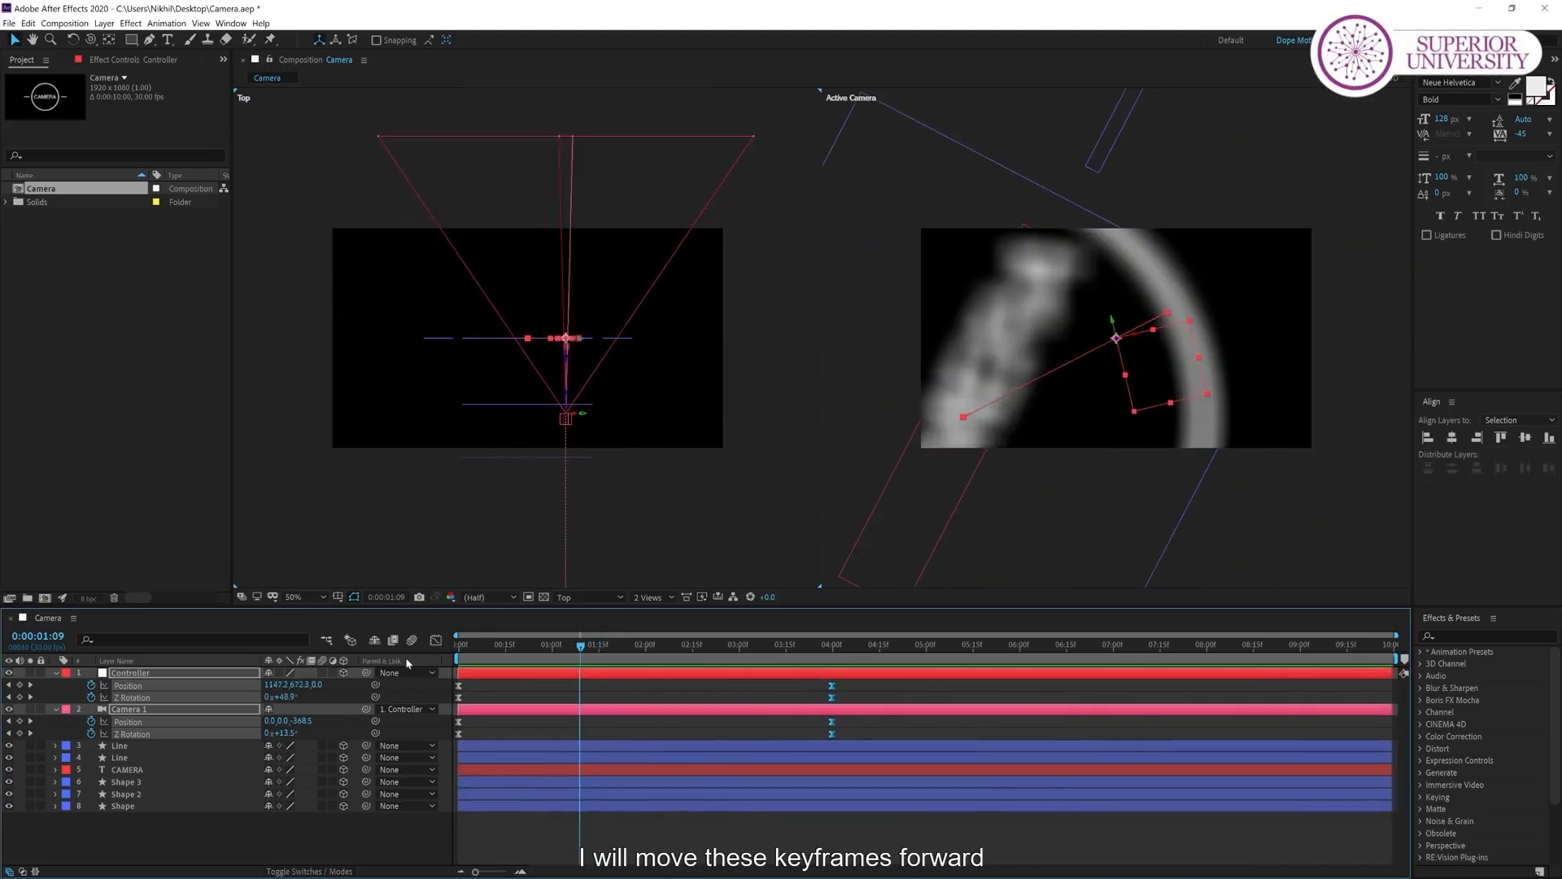
key(Home)
key(space)
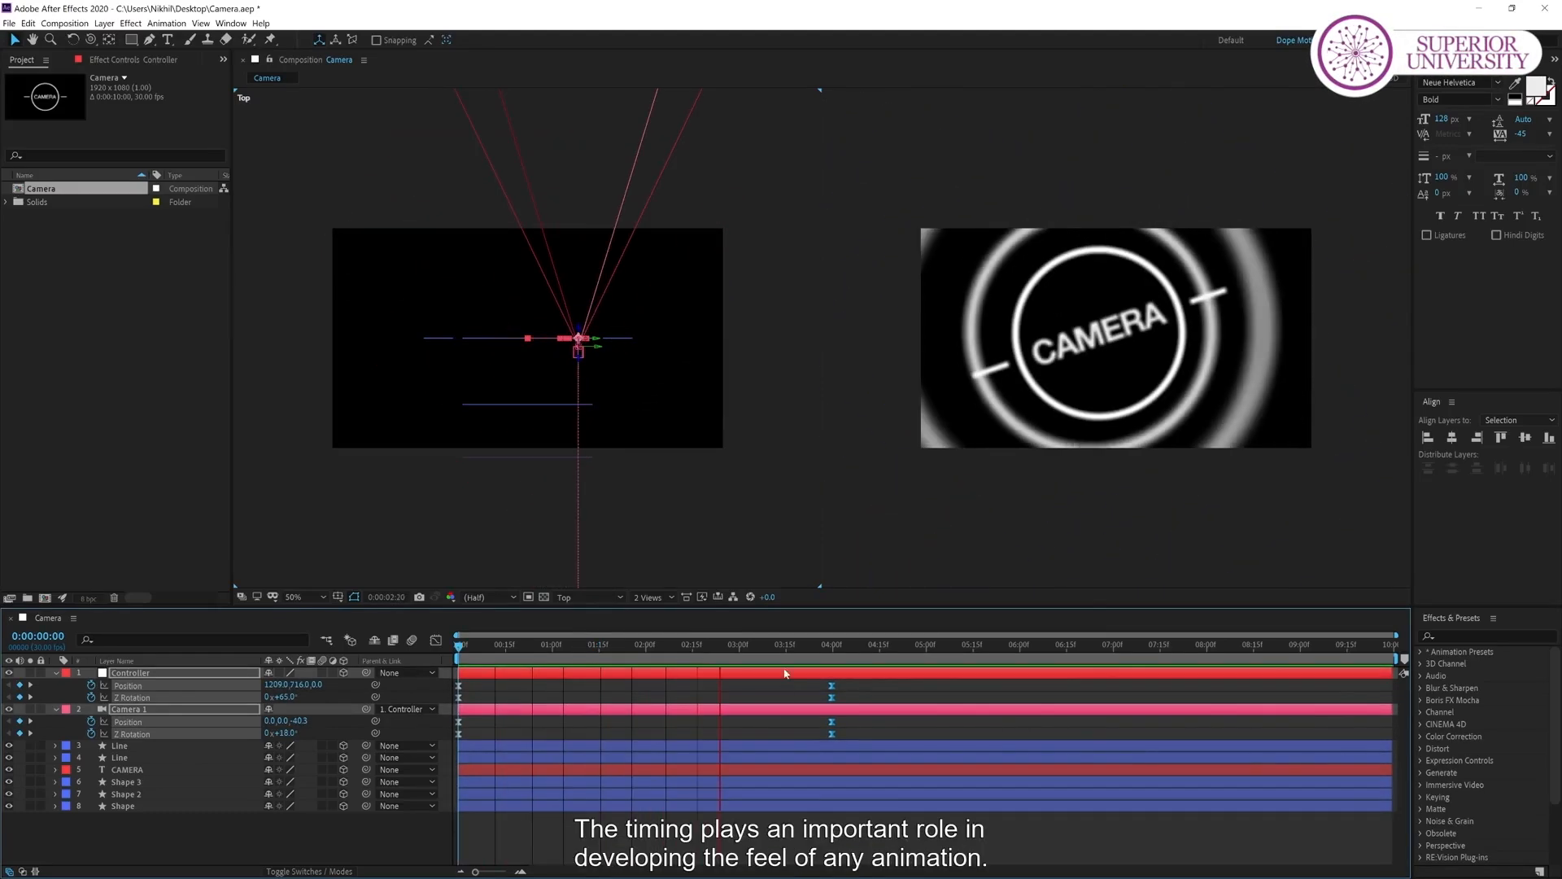
key(space)
mouse_move(804, 654)
mouse_down()
mouse_move(655, 659)
mouse_move(801, 653)
mouse_up()
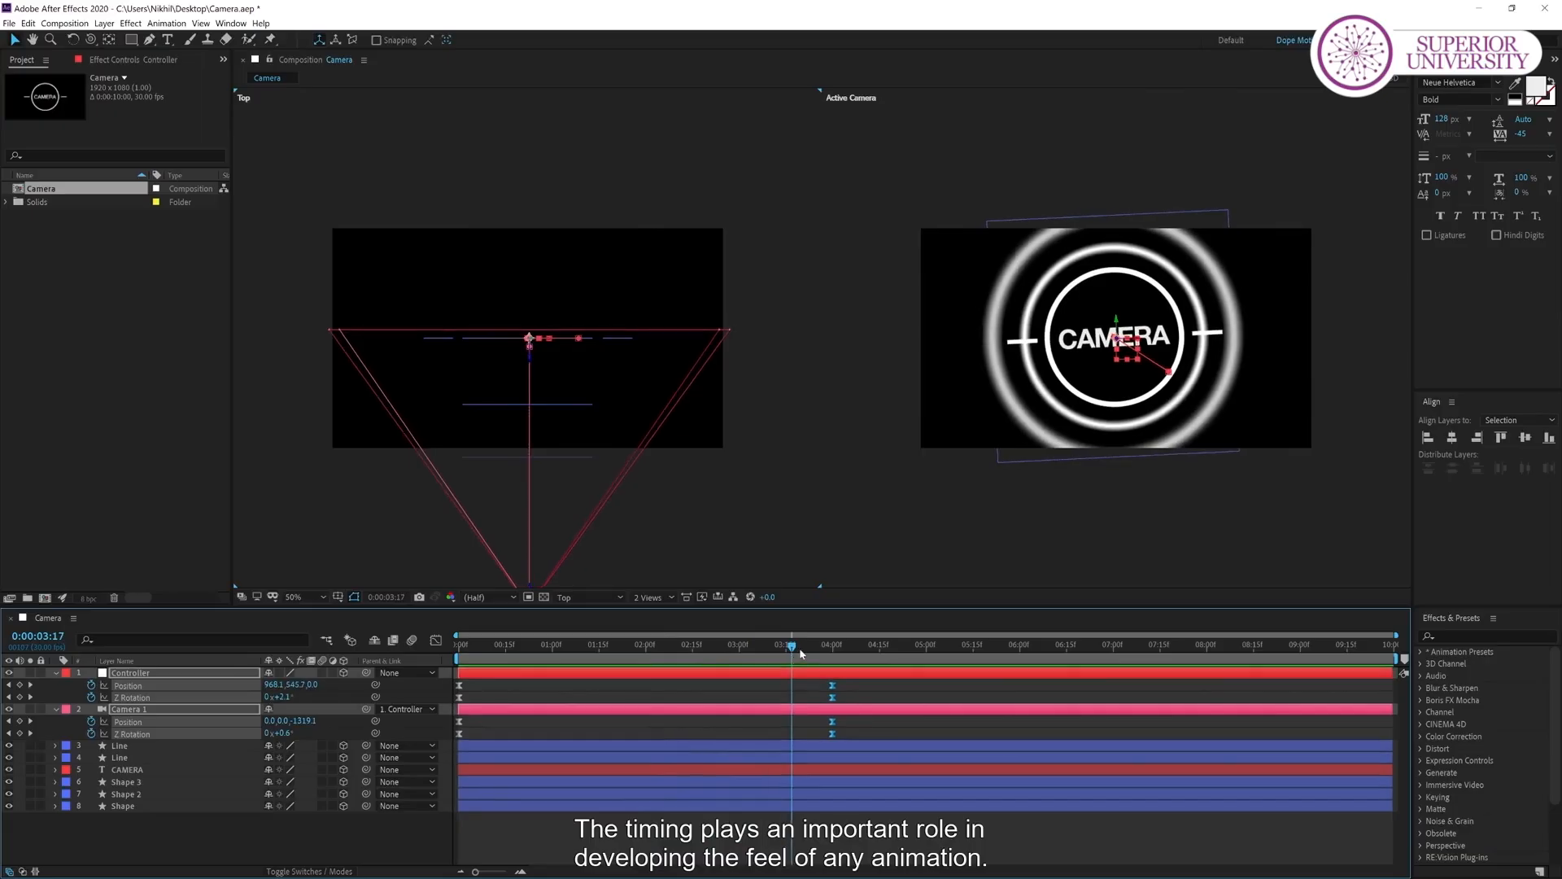